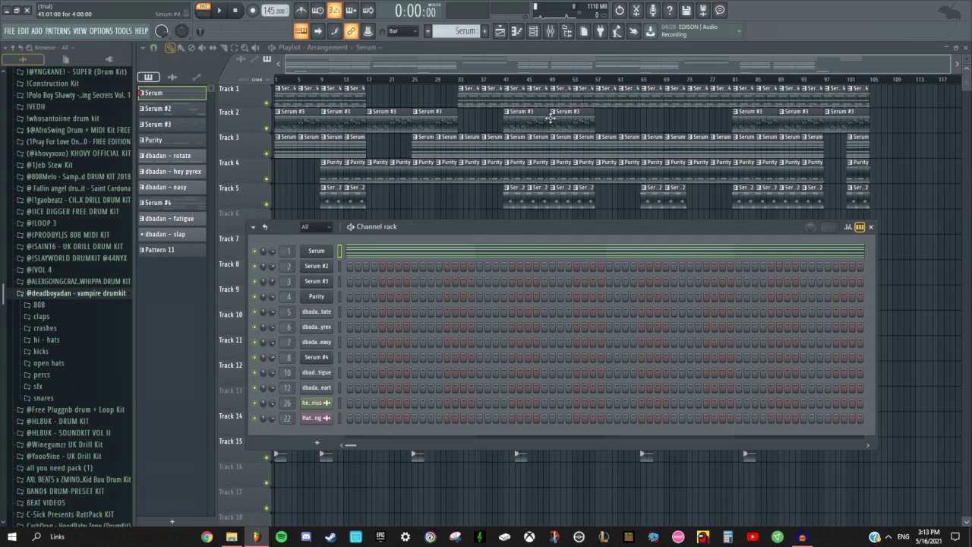
drag(440, 227, 436, 200)
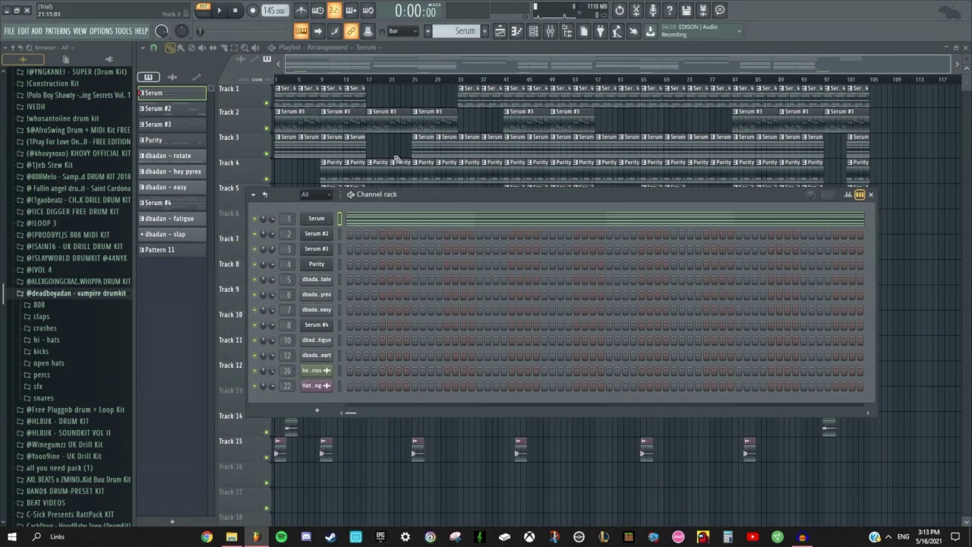
mouse_move(497, 195)
mouse_down()
mouse_move(512, 275)
mouse_move(646, 217)
mouse_move(489, 208)
mouse_up()
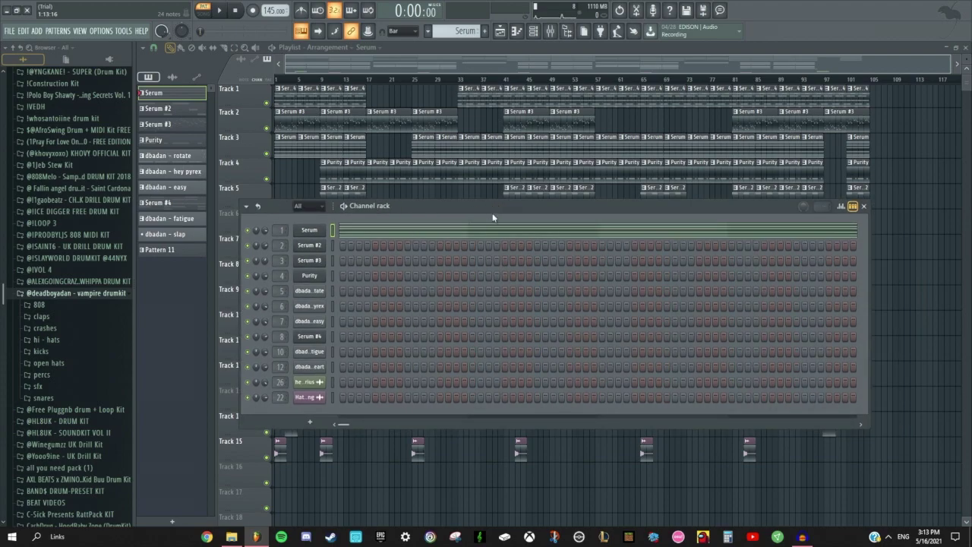
drag(492, 218, 450, 202)
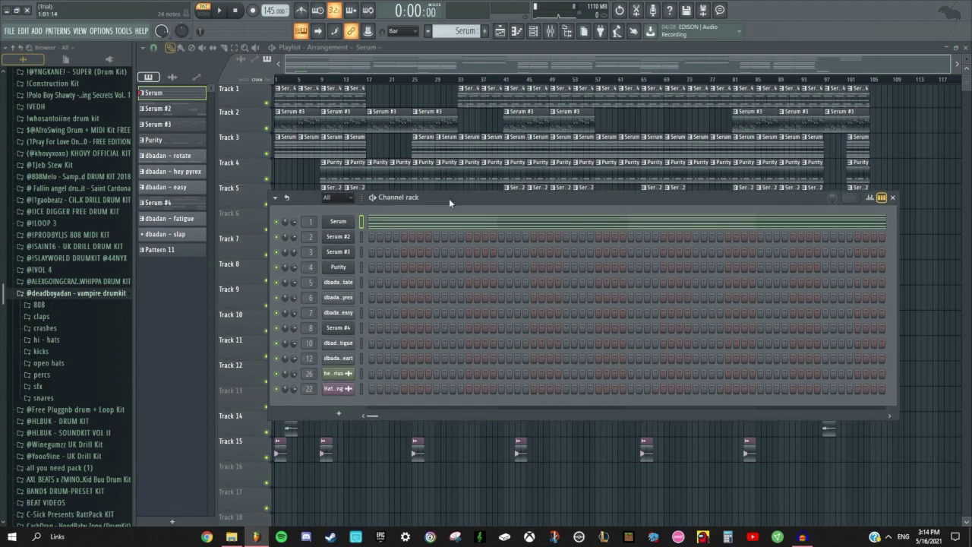
Examine the synth settings of the first Serum channel and the equalizer on its mixer insert.
click(339, 223)
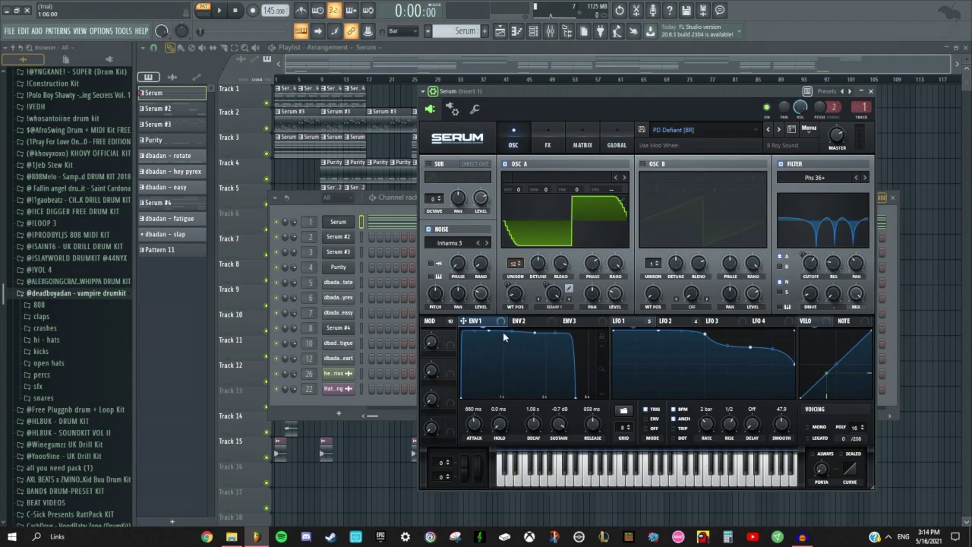
click(871, 91)
click(550, 32)
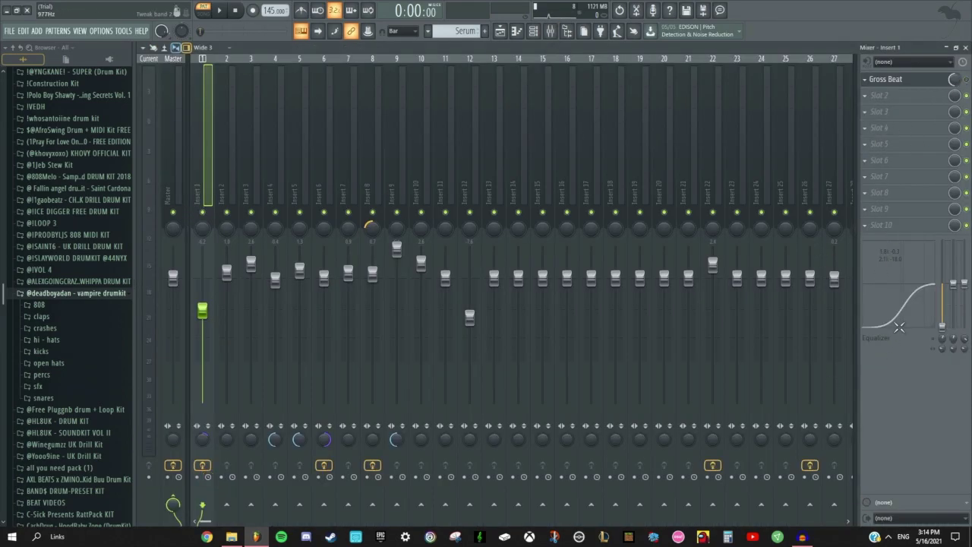
click(533, 31)
Show the Serum chord pattern in the piano roll and play it back.
click(408, 225)
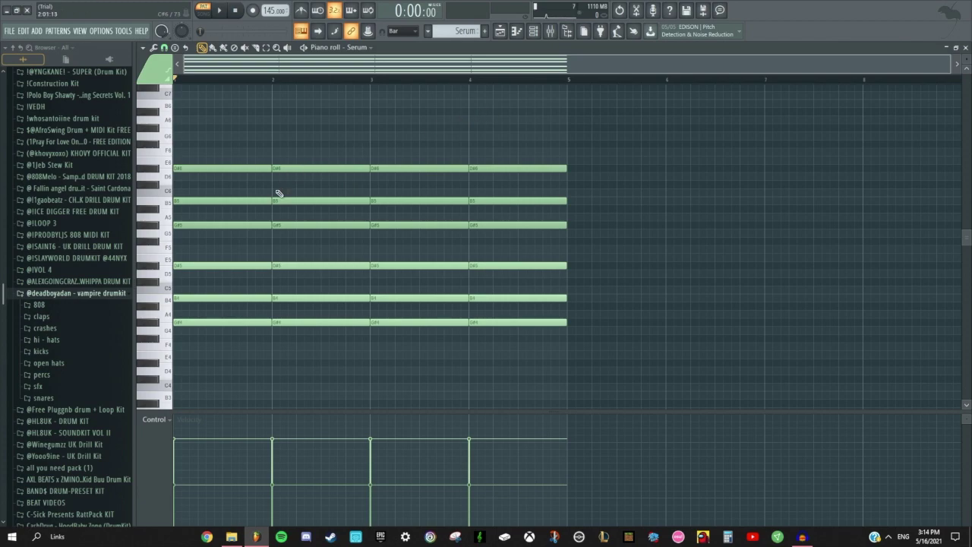
key(space)
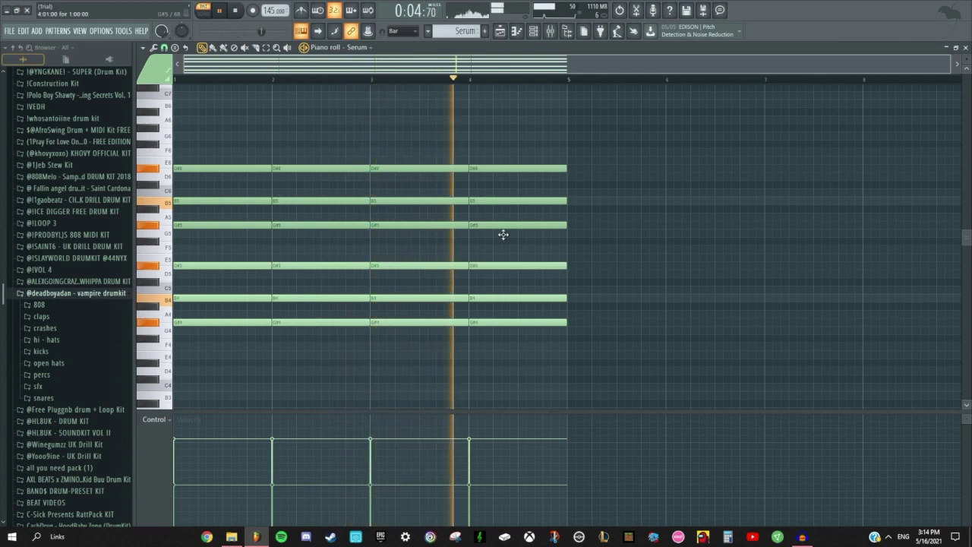
key(space)
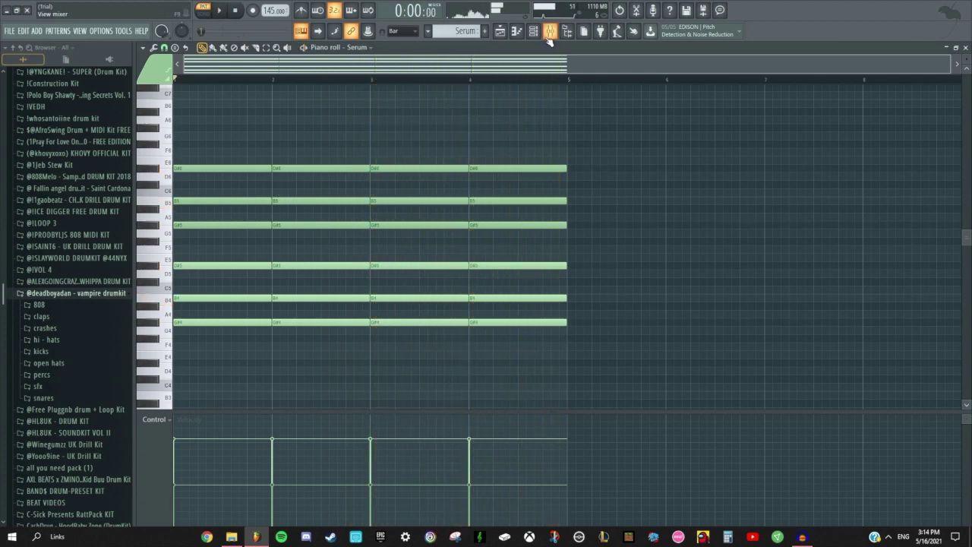
Inspect Gross Beat and its mix level on Insert 1, and play the chord pattern through the effect.
click(549, 30)
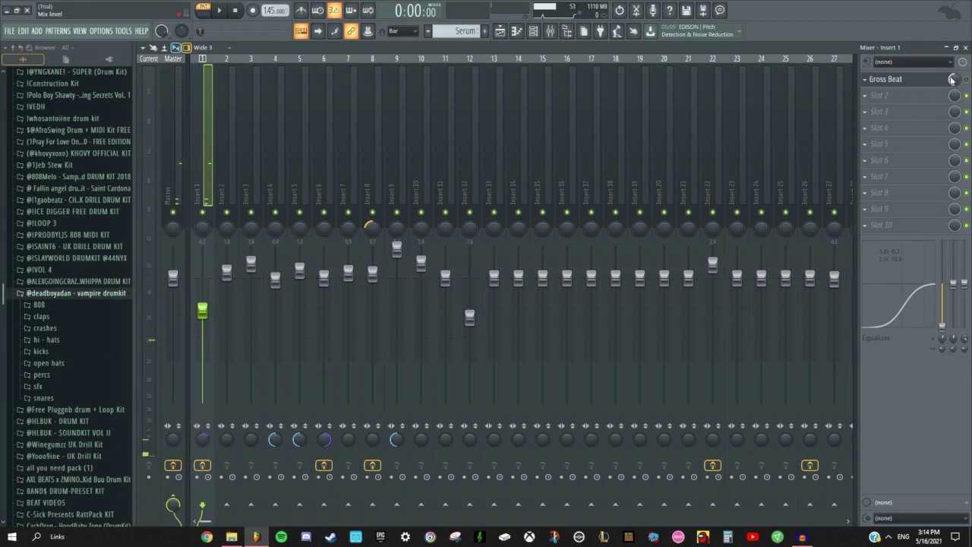
click(903, 79)
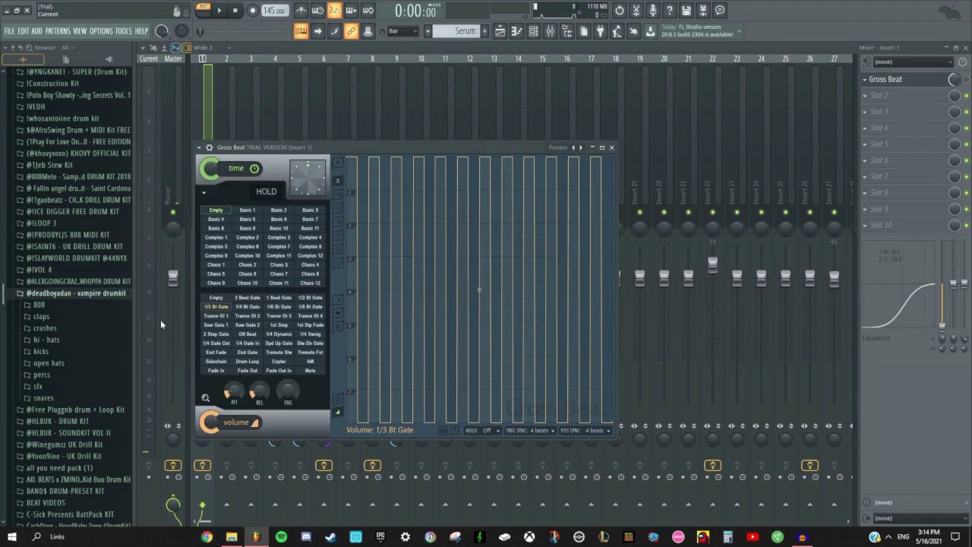
click(953, 84)
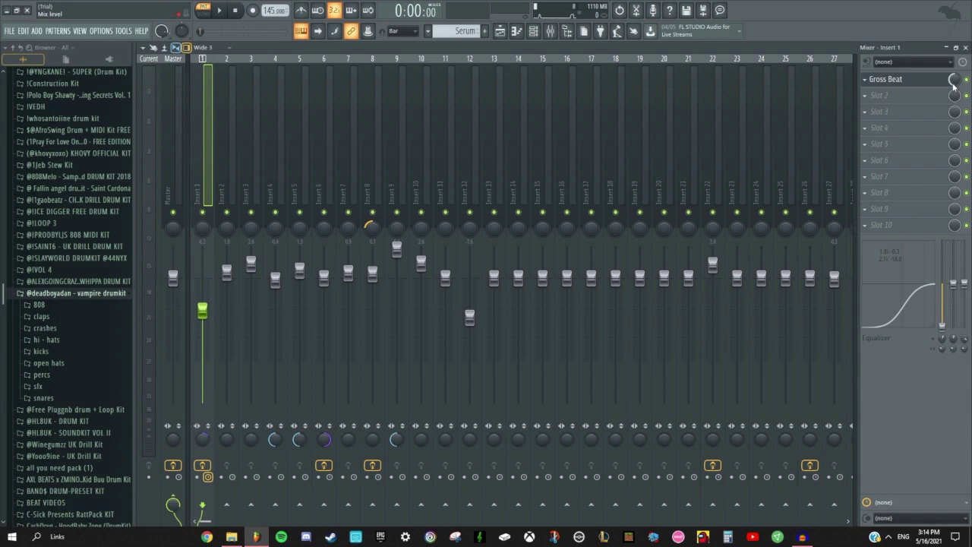
key(space)
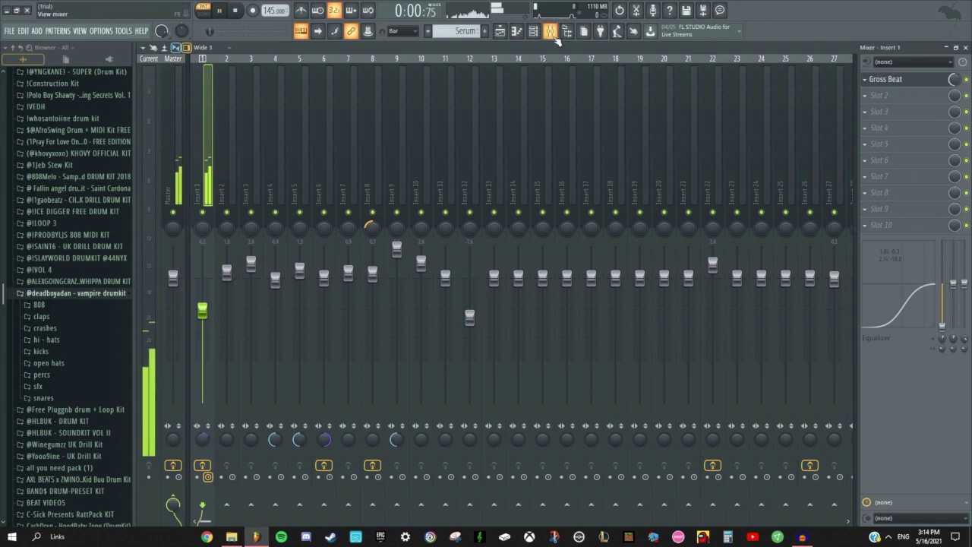
click(533, 32)
click(445, 225)
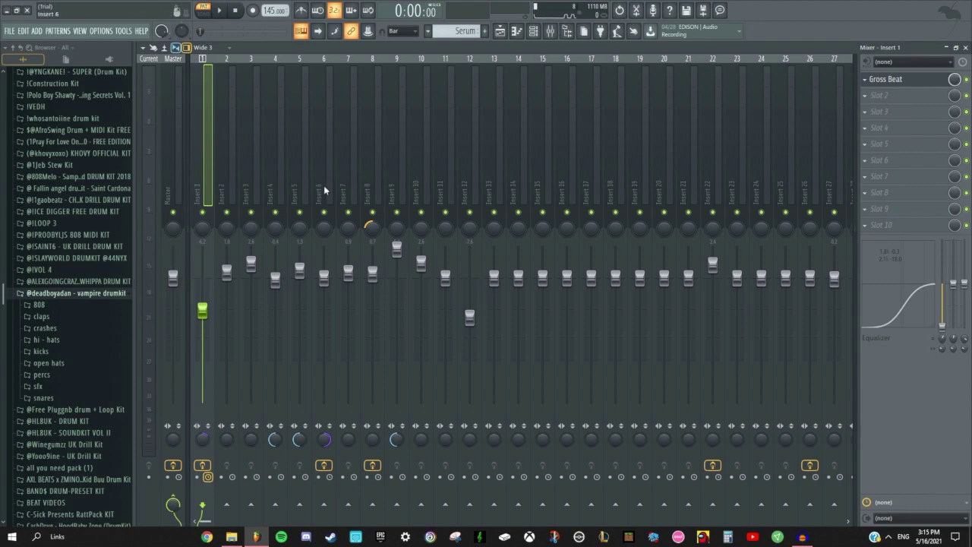
Play the Serum chords again from the piano roll and recheck the Insert 1 mixer settings.
click(534, 32)
click(423, 230)
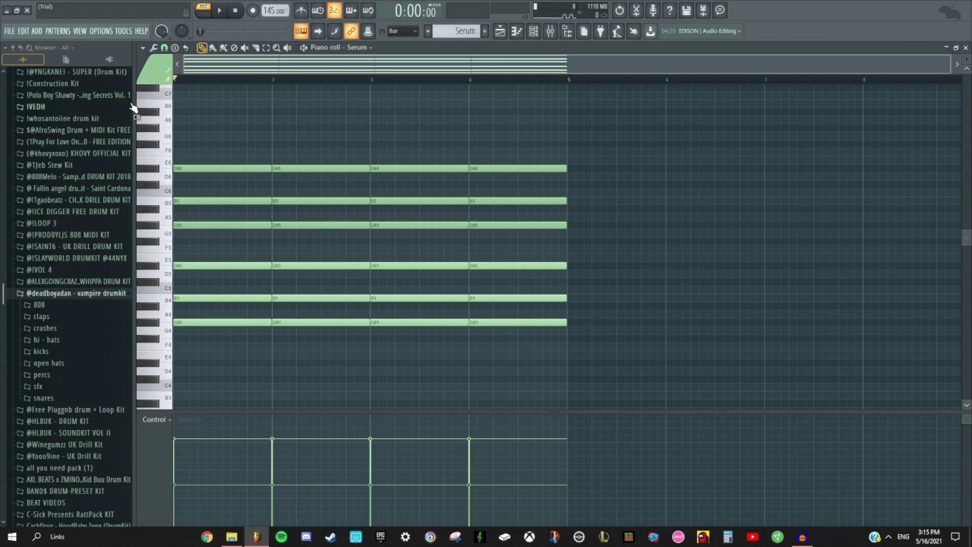
key(space)
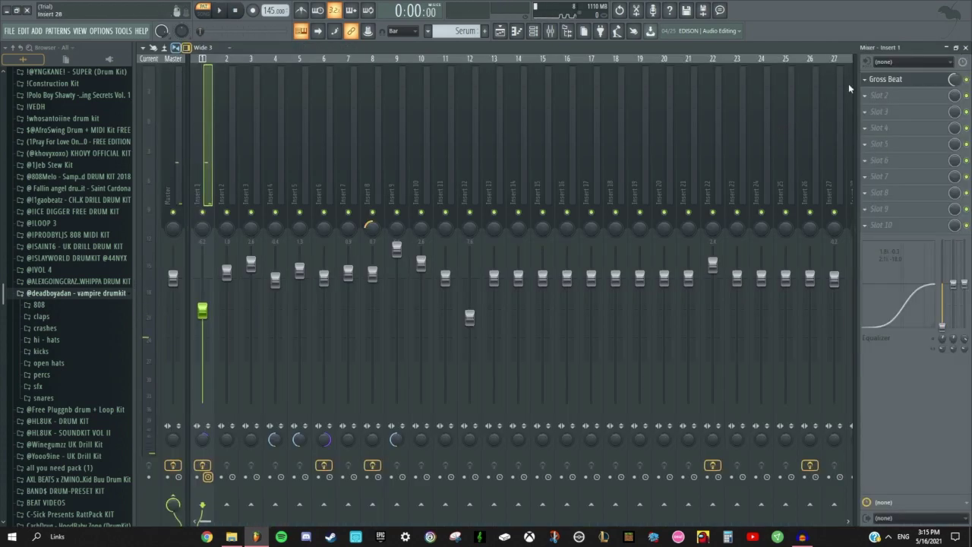
click(965, 48)
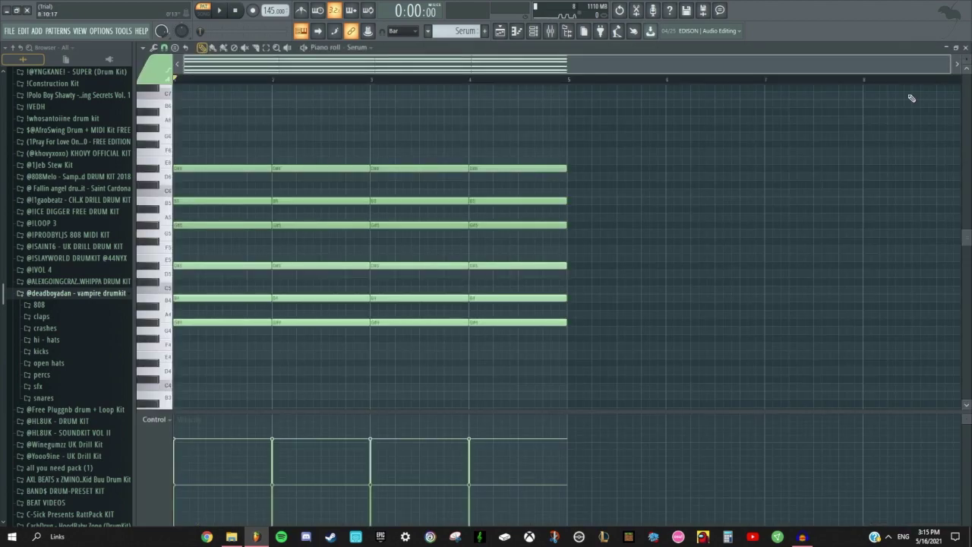
Switch to the Serum #2 pattern and examine its synth settings and the equalizer on Insert 2.
click(533, 30)
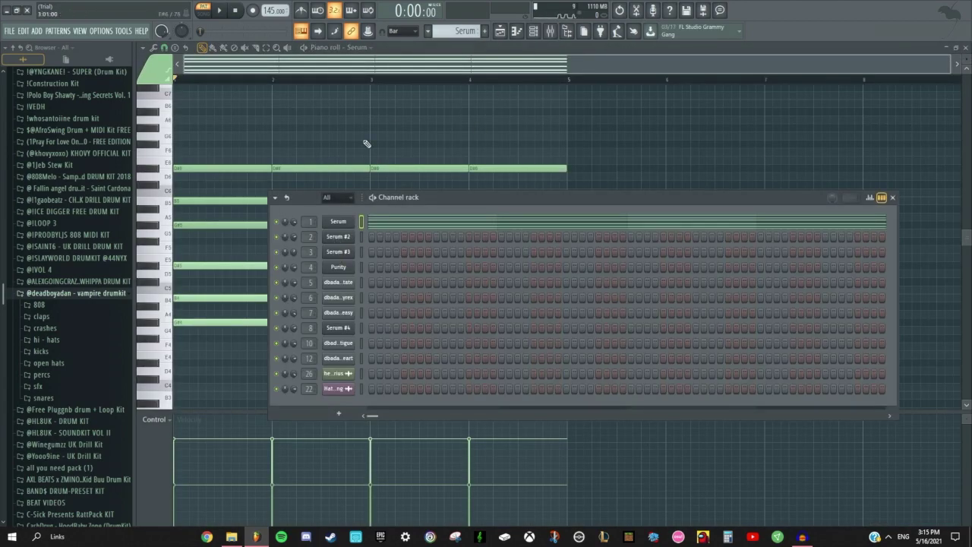
scroll(452, 31, down, 1)
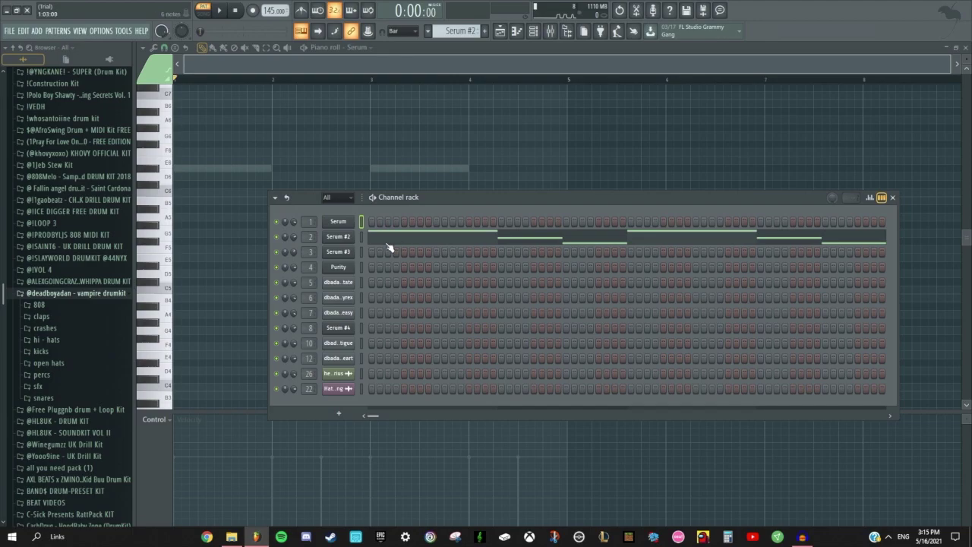
click(338, 237)
click(543, 115)
click(590, 118)
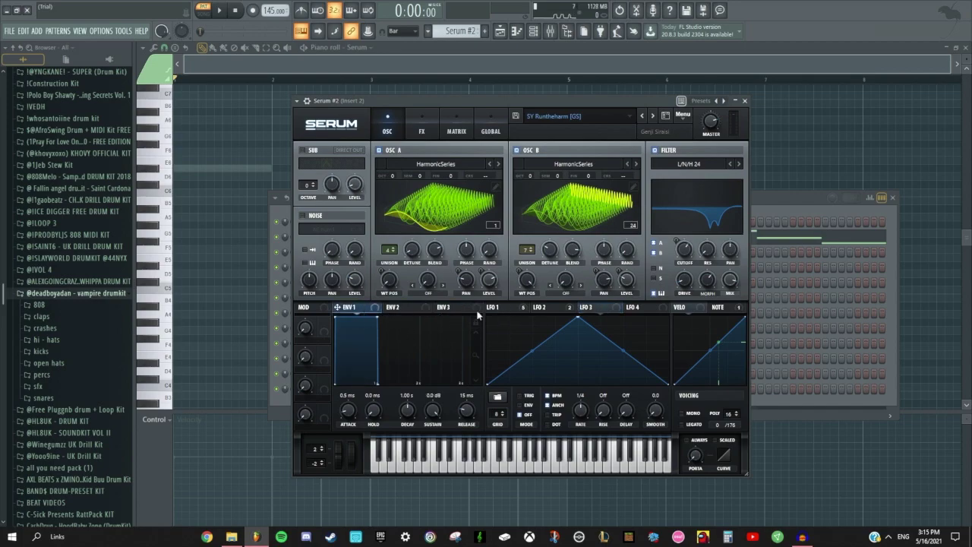
click(744, 100)
key(F9)
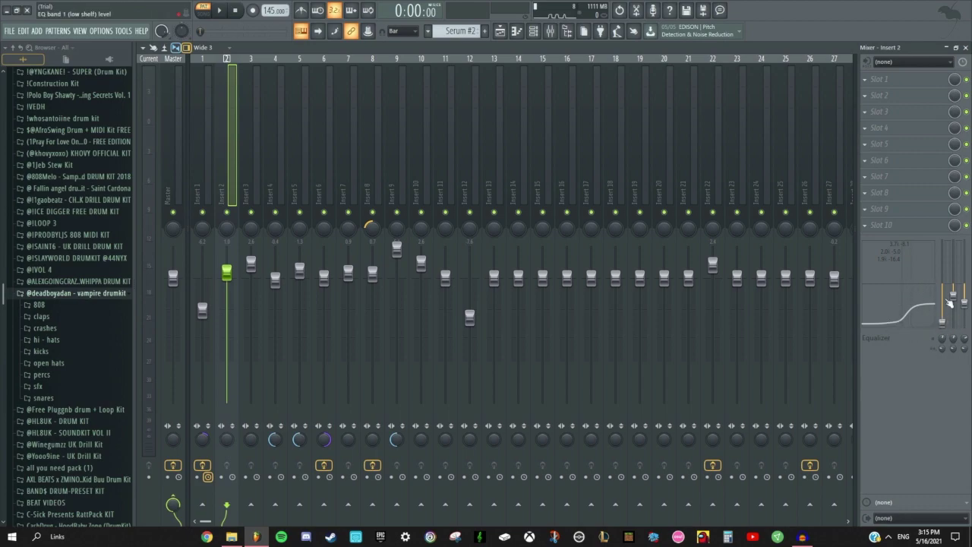
Play the Serum #2 notes in the piano roll, finishing on the Insert 2 mixer settings.
key(F6)
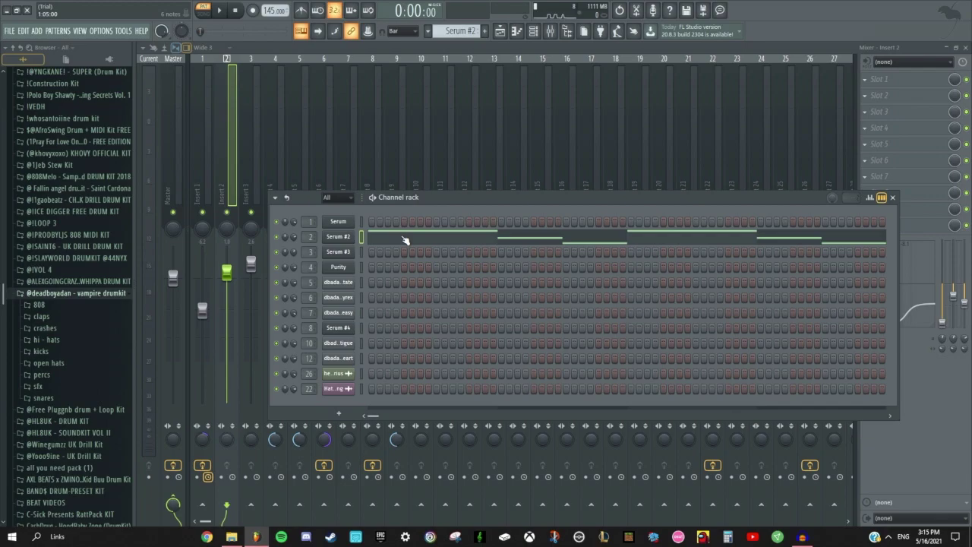
key(F7)
key(space)
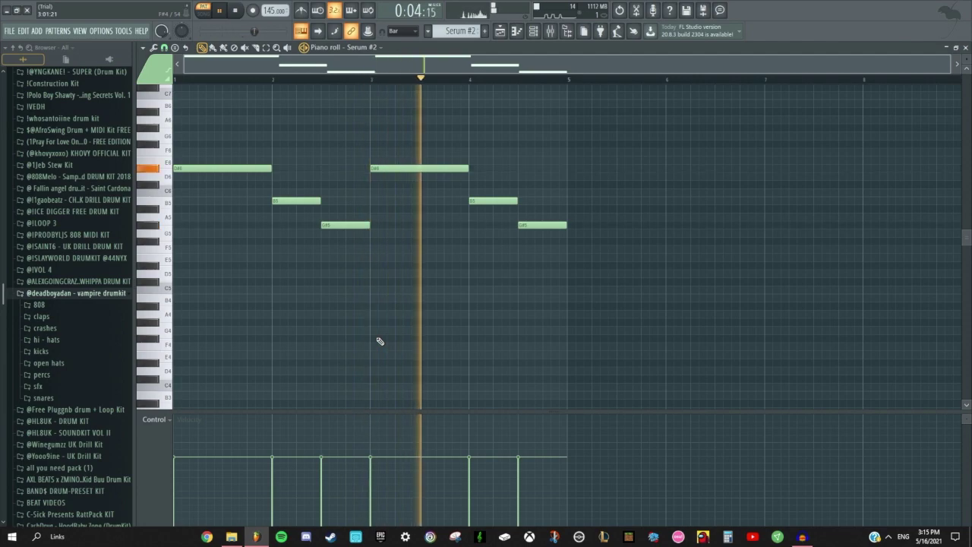
key(space)
click(550, 32)
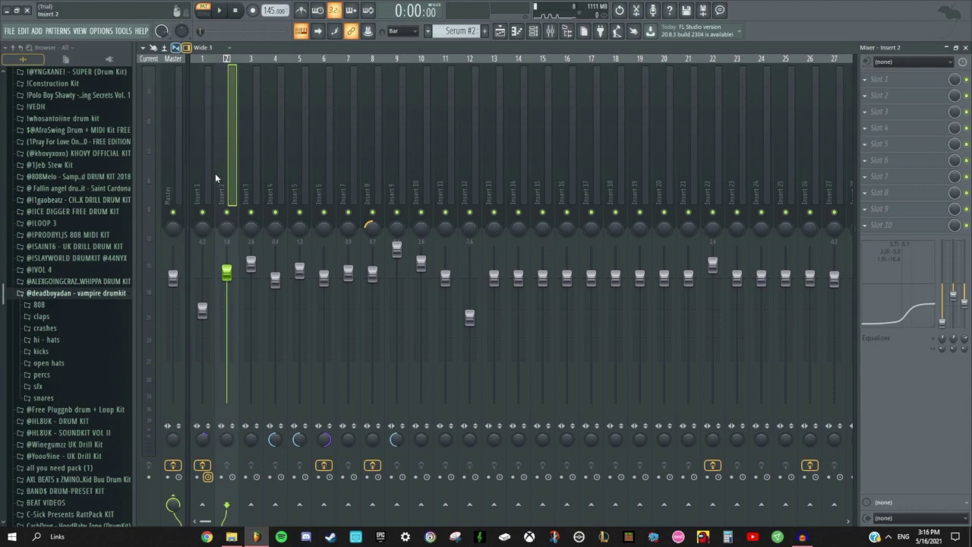
Switch to the Serum #3 pattern and examine the Insert 3 equalizer and the channel's synth settings.
key(F6)
scroll(449, 38, down, 1)
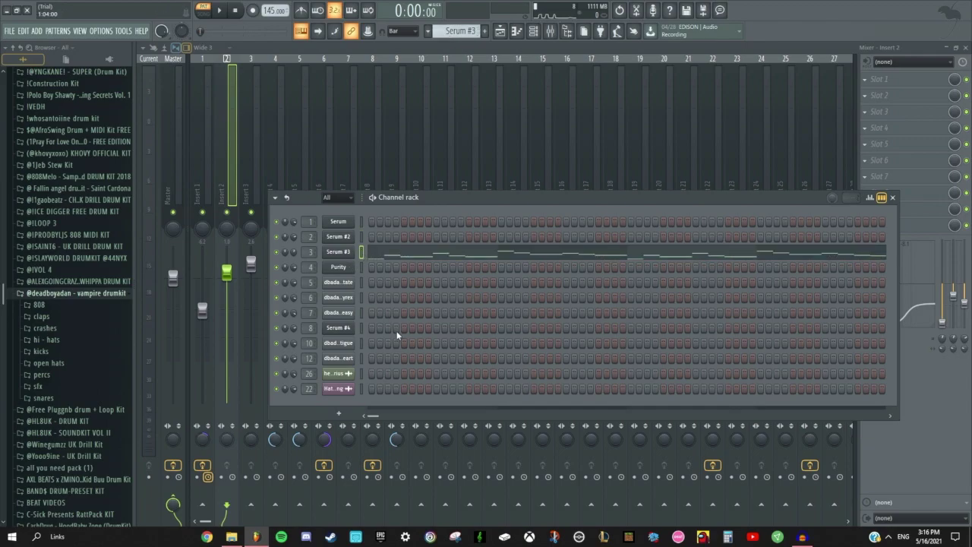
key(F7)
key(F6)
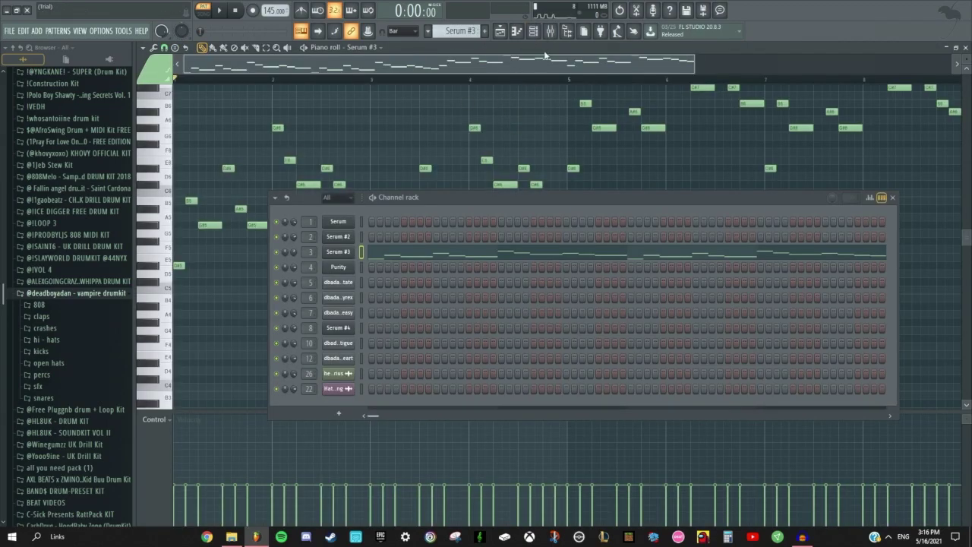
key(F9)
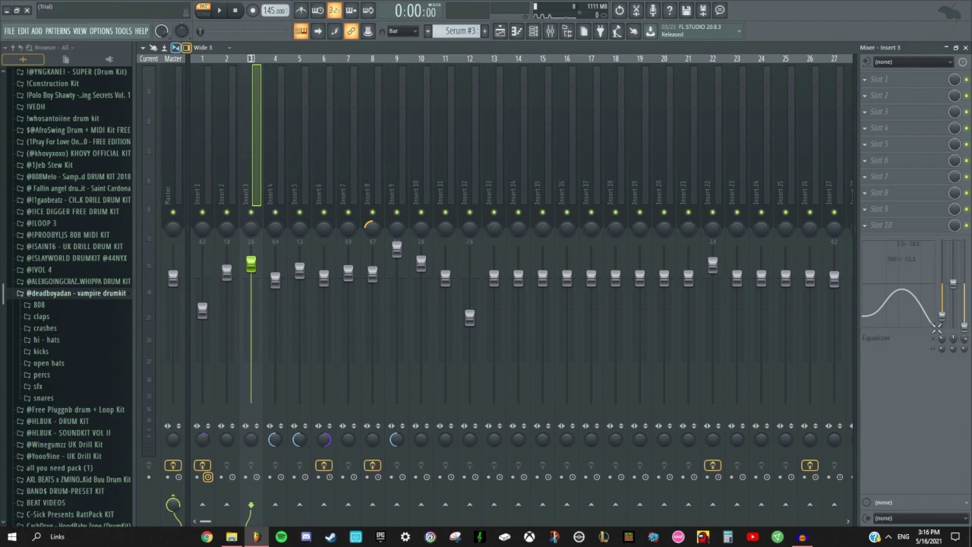
key(F6)
click(339, 255)
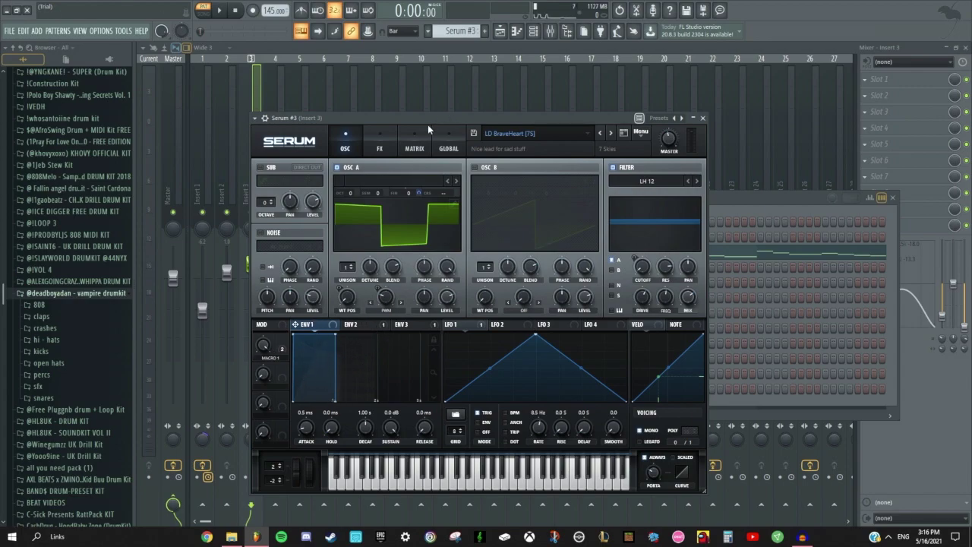
Show the full Serum #3 melody in the piano roll and play it back.
key(F7)
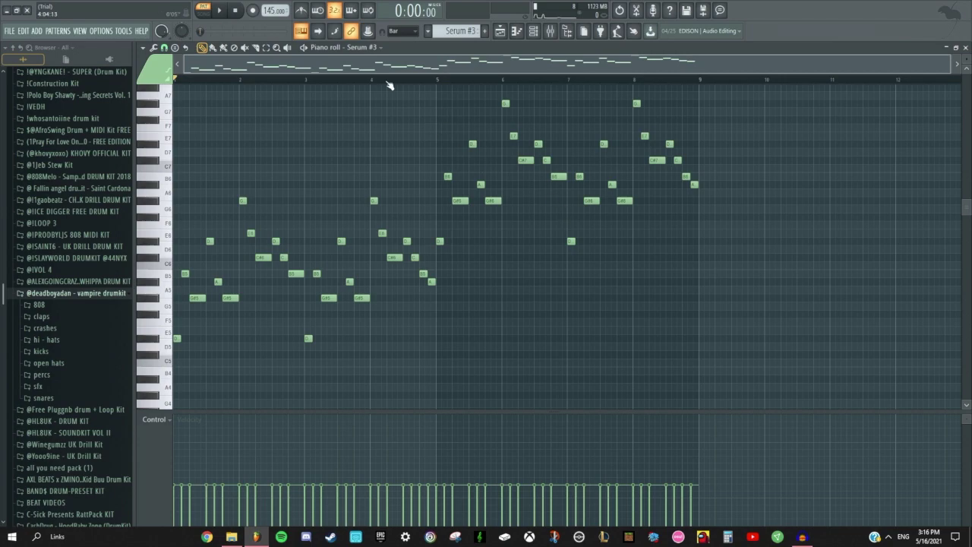
key(space)
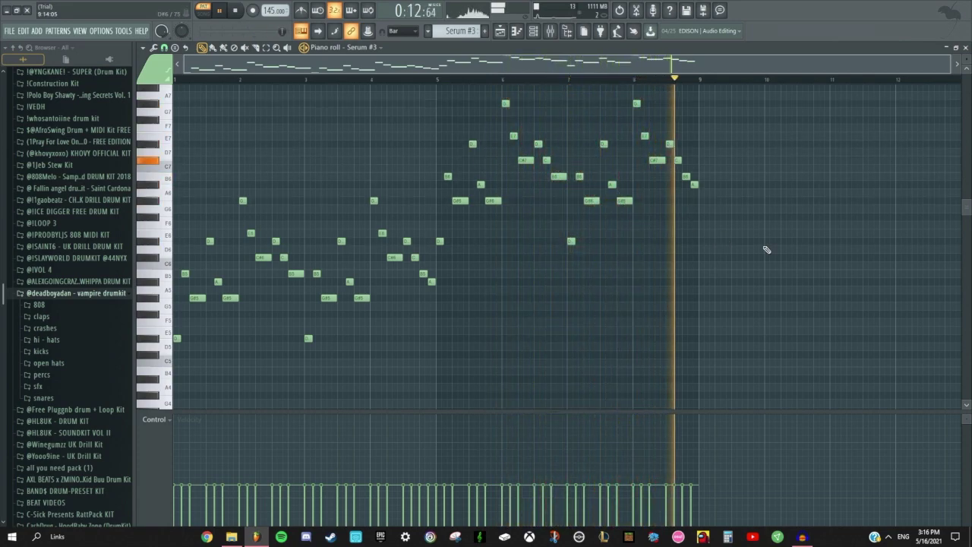
key(space)
scroll(708, 288, up, 2)
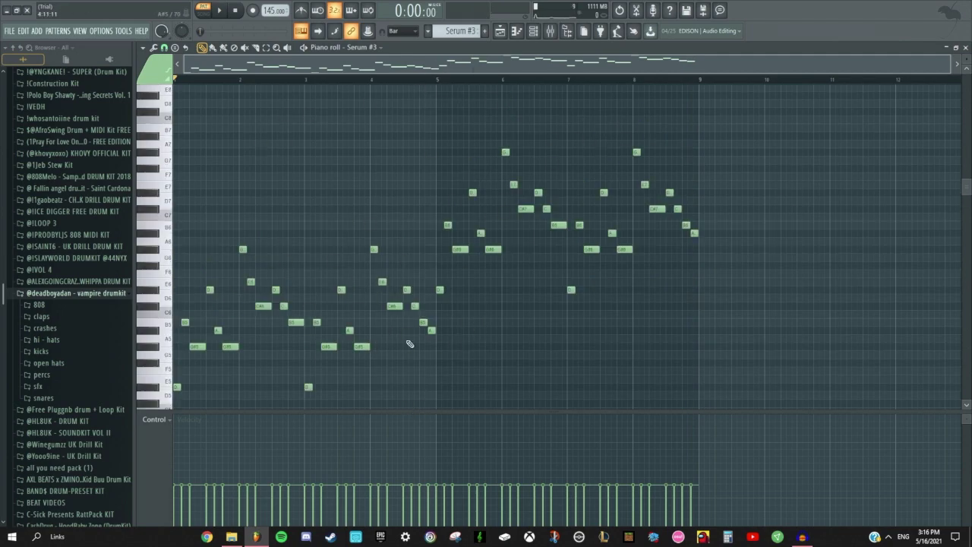
Switch to the Purity pattern and view its notes in the piano roll.
click(534, 32)
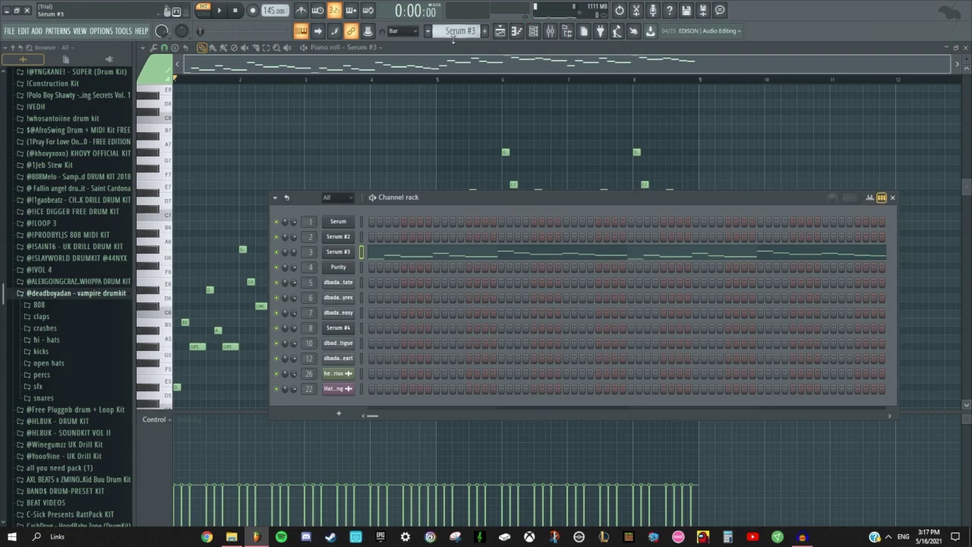
scroll(451, 37, down, 1)
click(384, 269)
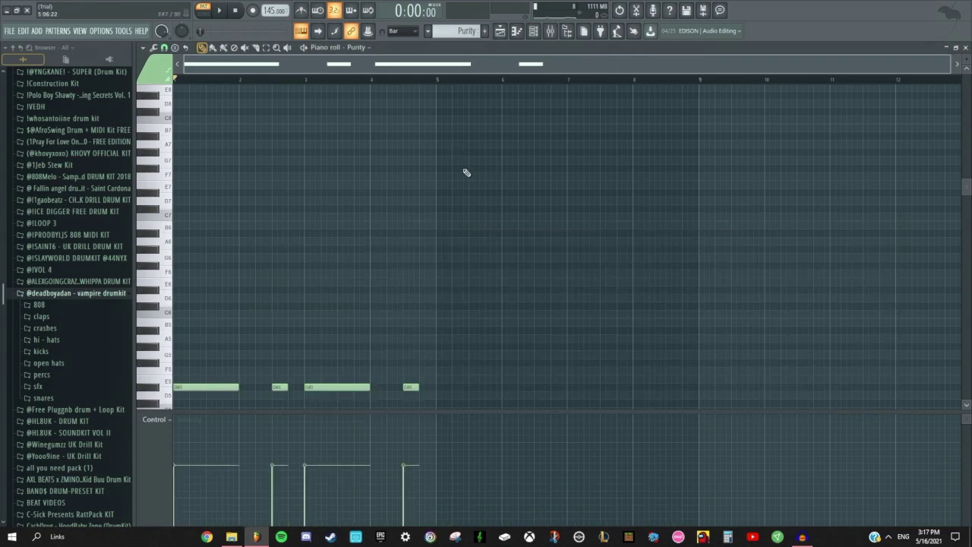
scroll(461, 163, down, 1)
click(534, 31)
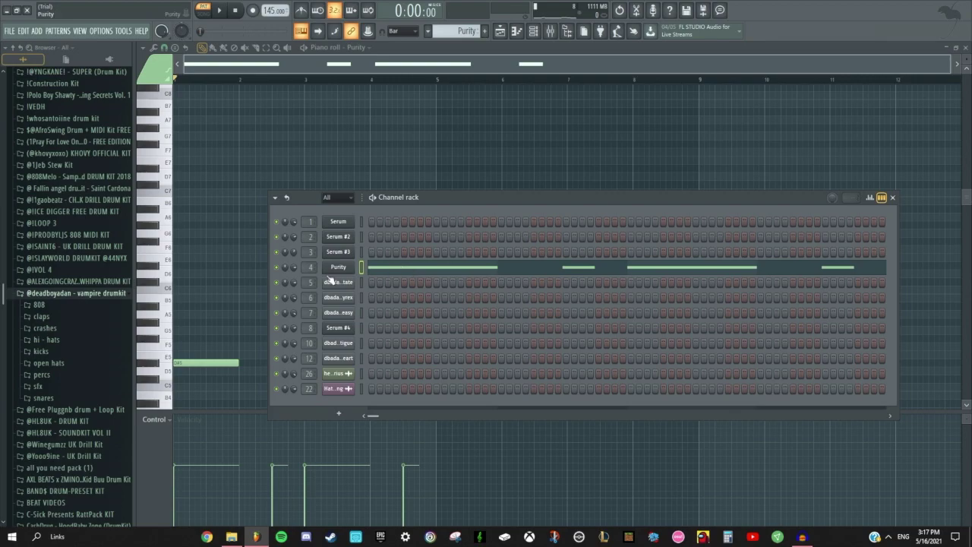
Open the Purity instrument and display the edit settings of its MeloTRING string sound.
click(335, 270)
drag(460, 175, 417, 168)
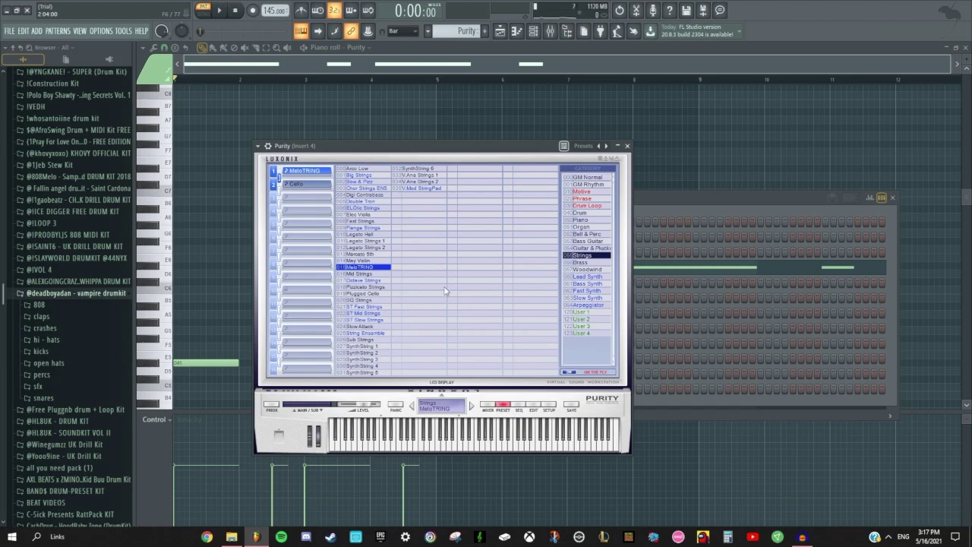
click(532, 403)
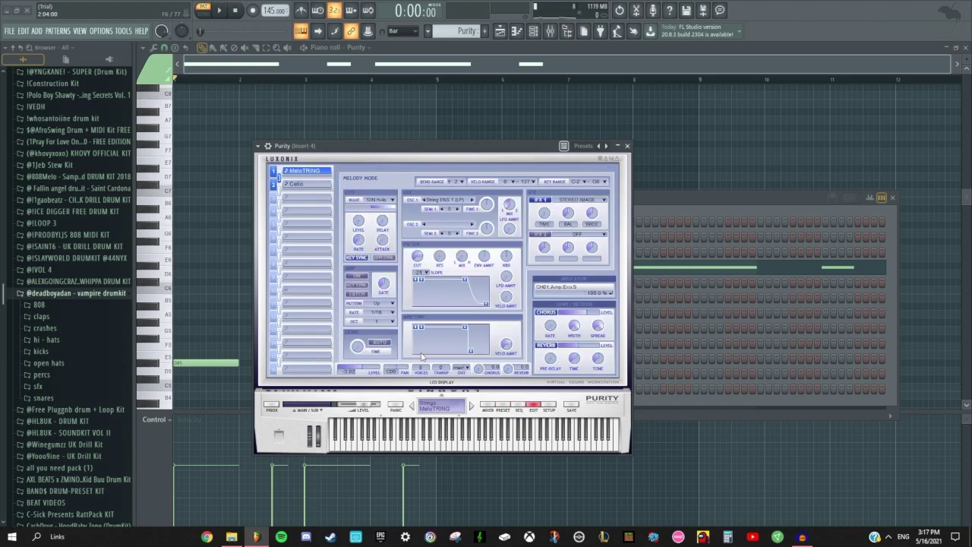
Close the Purity instrument and examine its Insert 4 equalizer in the mixer.
key(Escape)
key(F9)
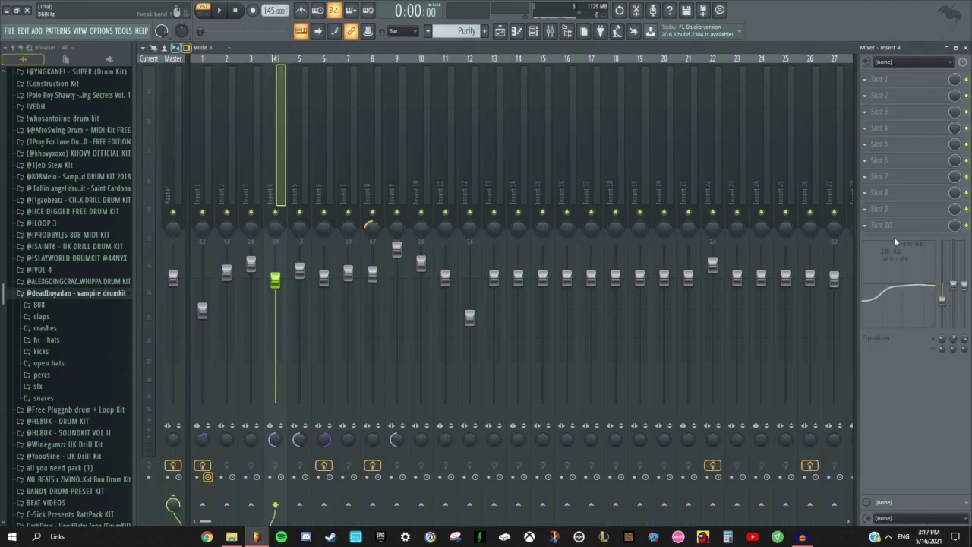
key(F6)
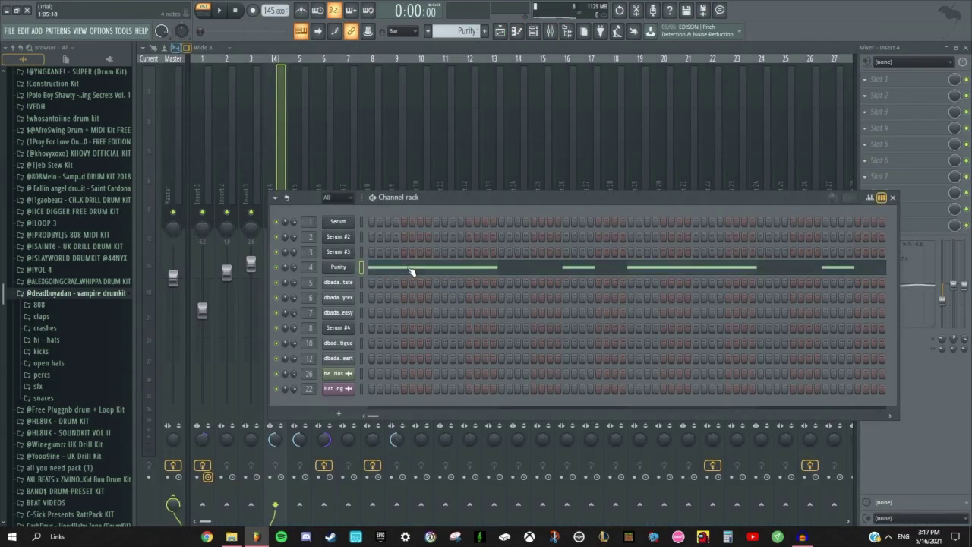
Show the Purity notes in the piano roll and play the pattern back.
click(412, 270)
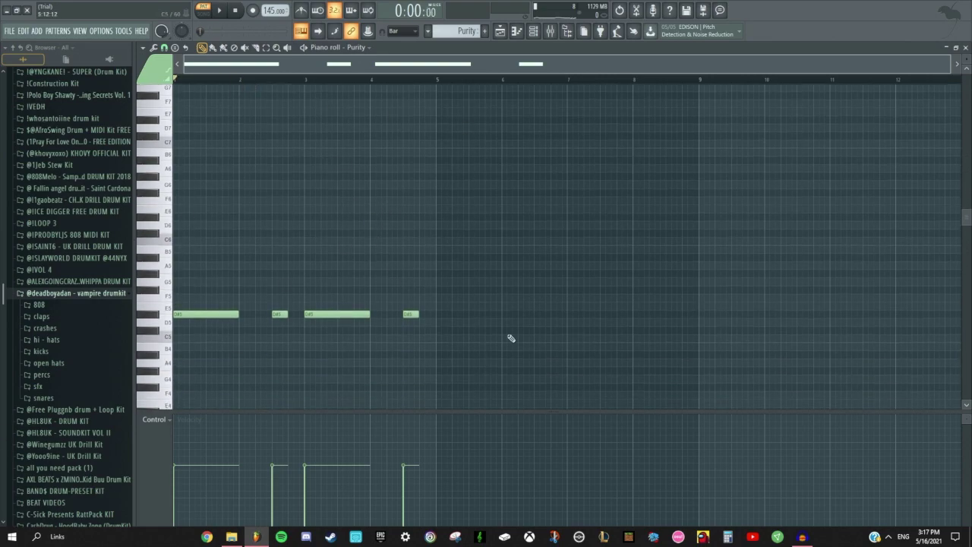
key(space)
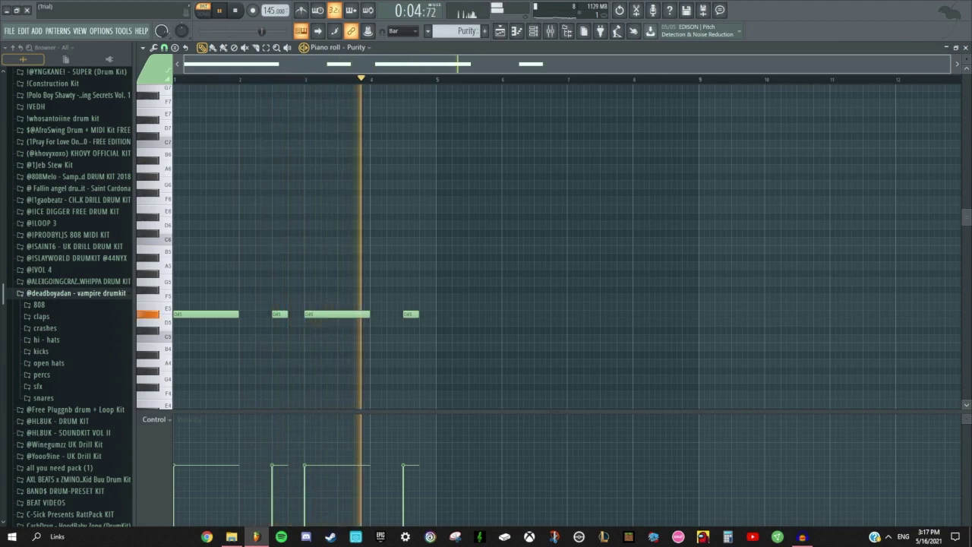
key(space)
Switch to the Serum #4 pattern and view the PD Circling Orch preset and its envelope settings in the synth.
key(F6)
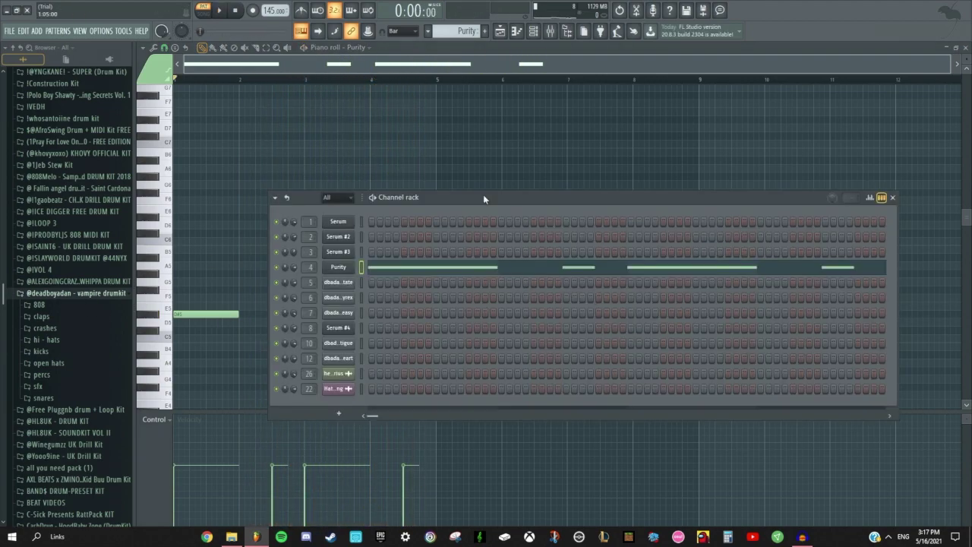
scroll(456, 32, down, 3)
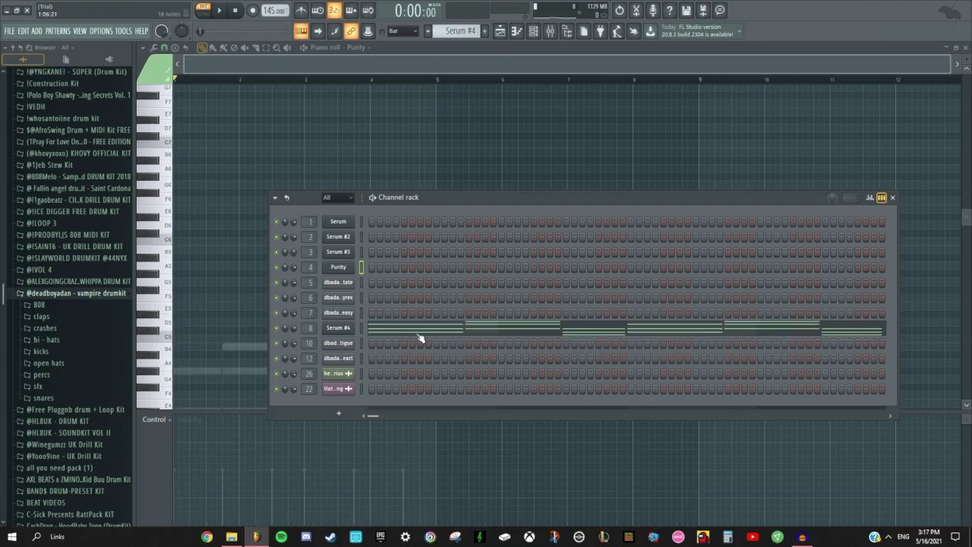
click(338, 328)
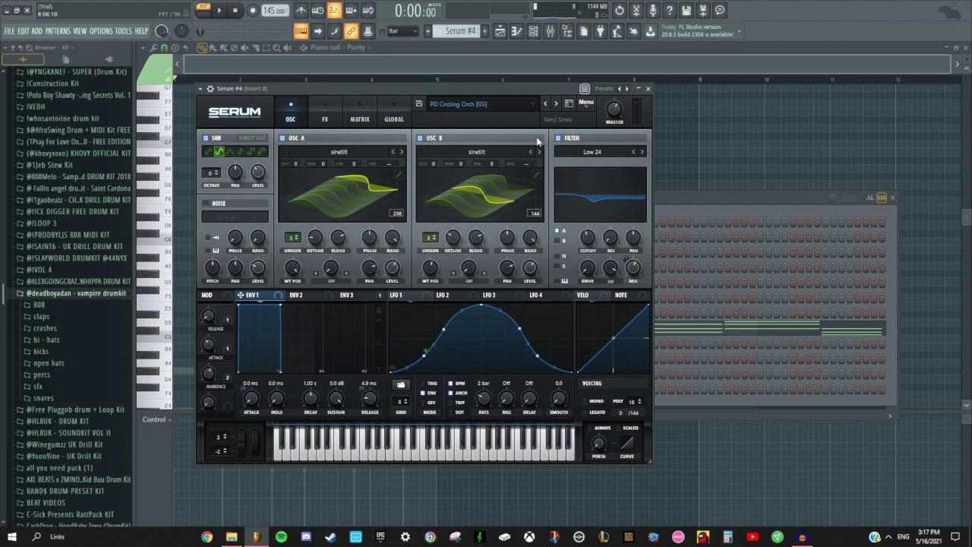
click(302, 295)
click(648, 88)
Examine the Fruity parametric EQ 2, equalizer and panning on Insert 8, and play Serum #4 through the mixer.
click(549, 31)
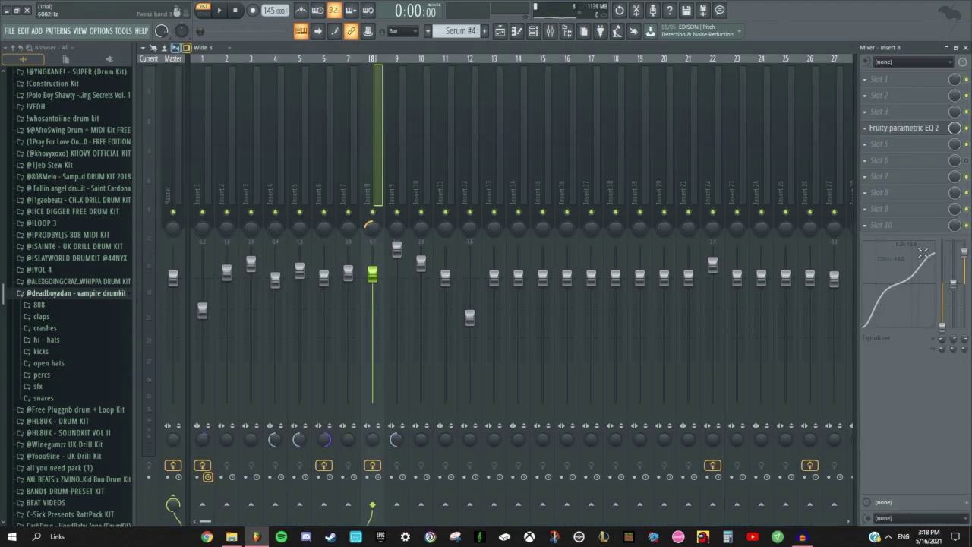
click(911, 128)
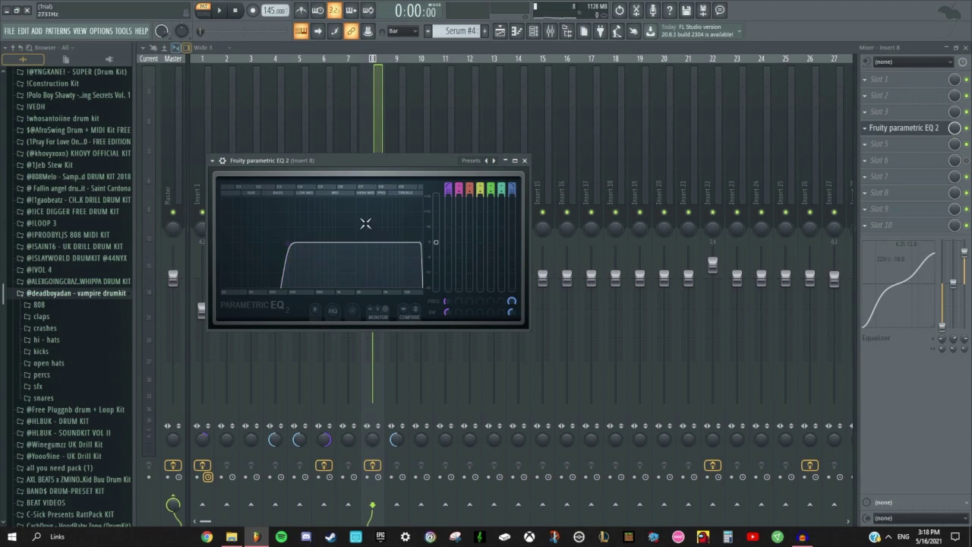
click(524, 160)
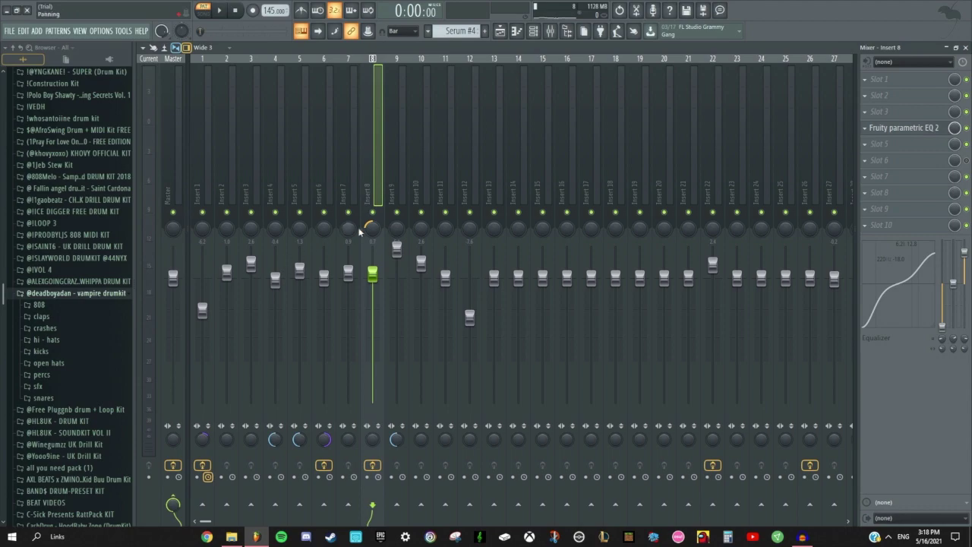
key(F6)
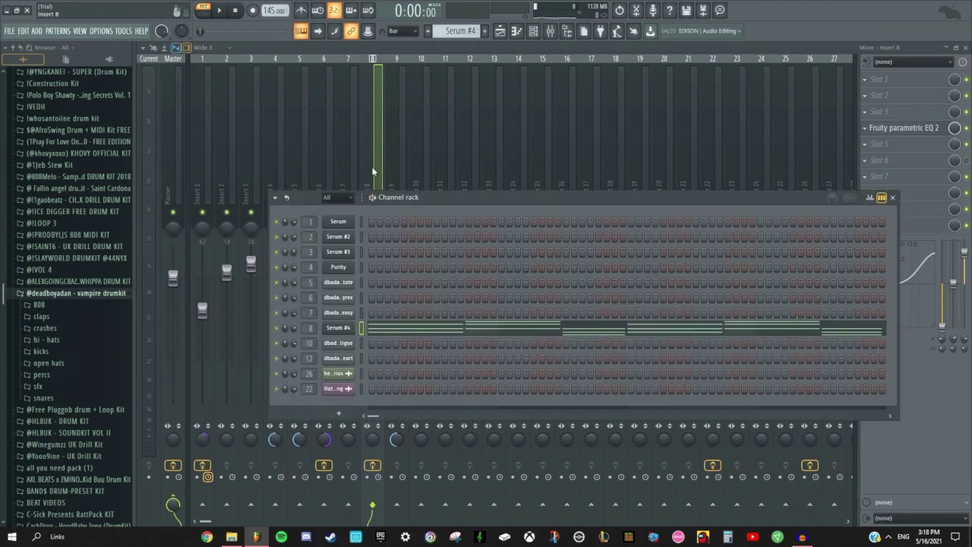
key(F6)
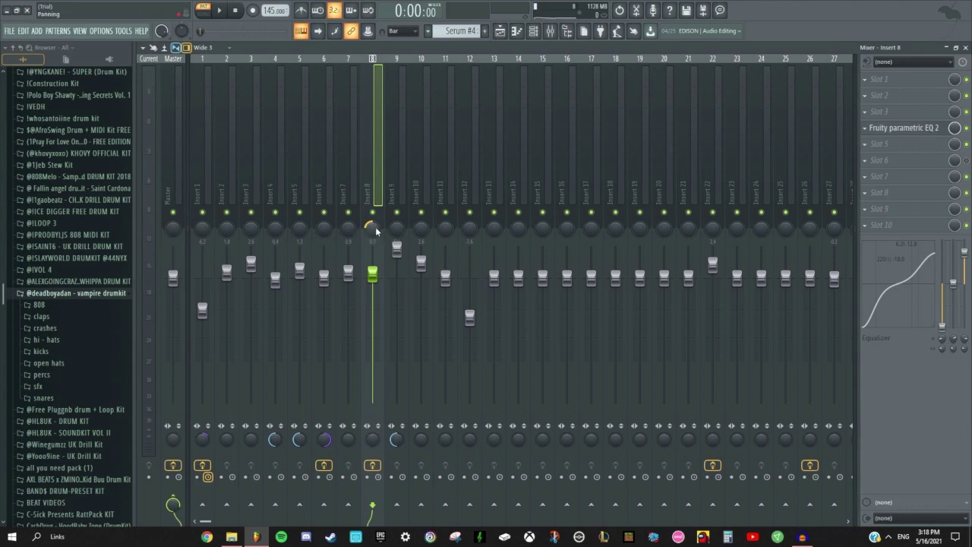
key(space)
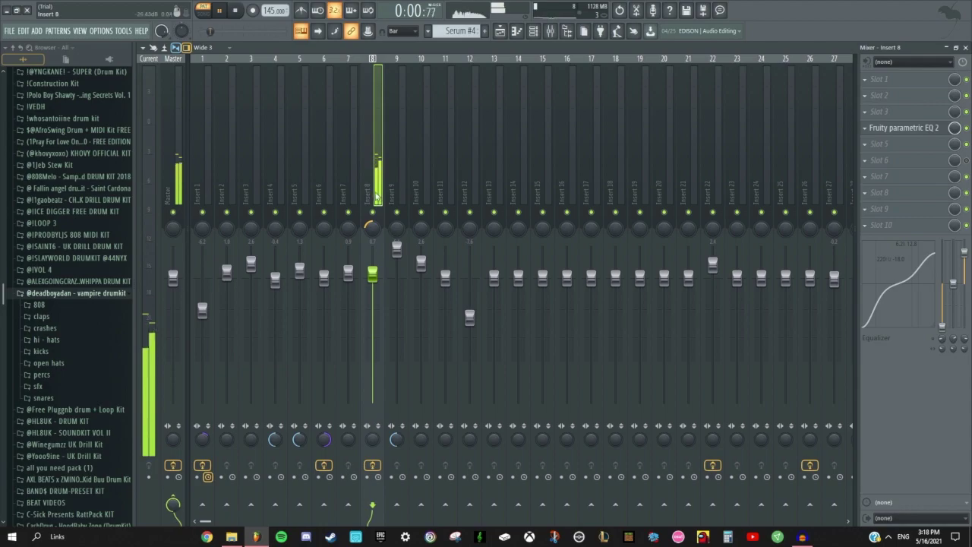
Show the Serum #4 chords in the piano roll and play them back.
key(F6)
click(425, 336)
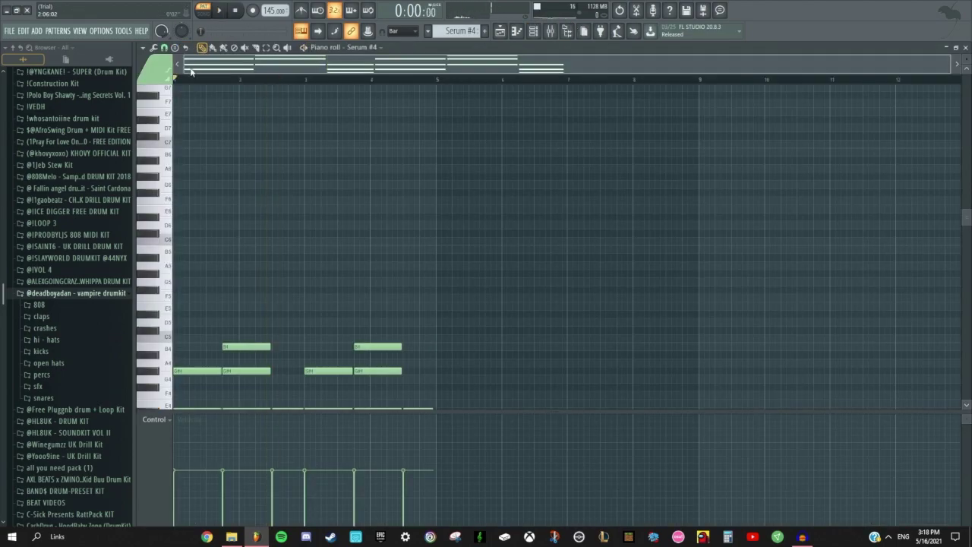
key(space)
click(540, 37)
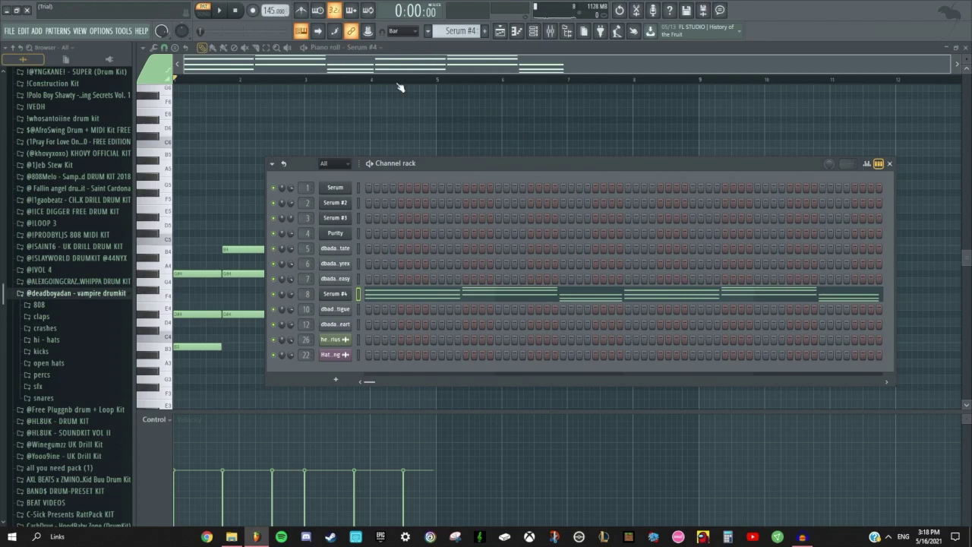
Switch to the dbadan - rotate pattern and close the piano roll and Gross Beat windows.
scroll(458, 33, up, 3)
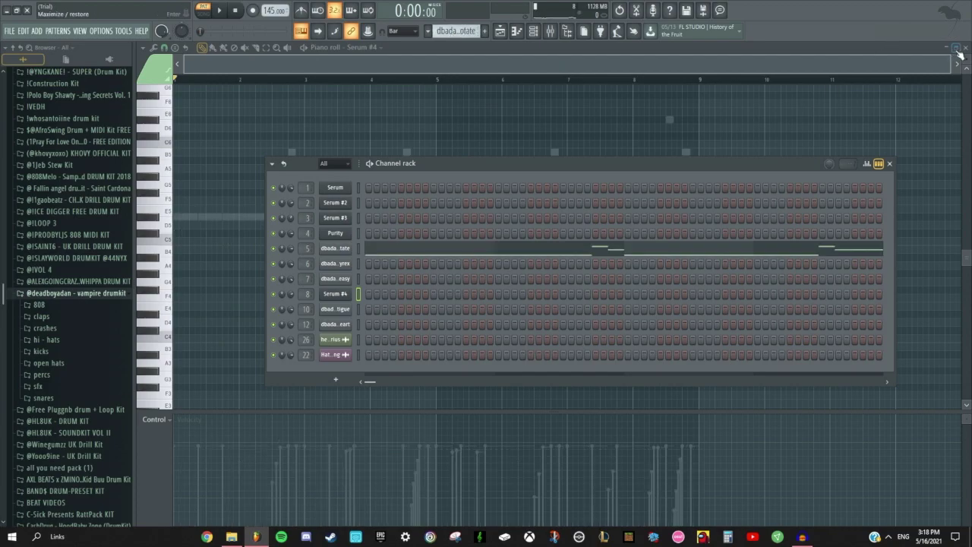
click(965, 48)
click(965, 48)
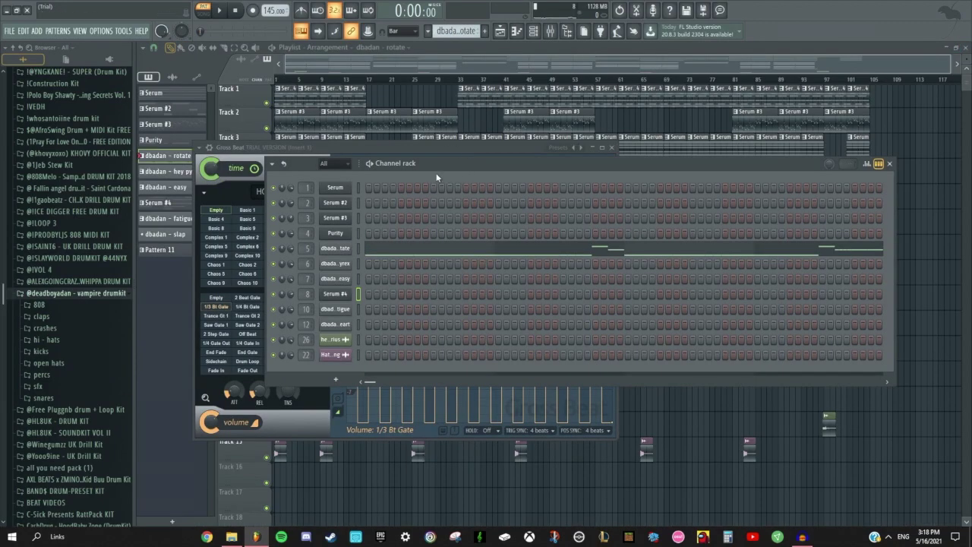
click(611, 148)
drag(432, 165, 452, 158)
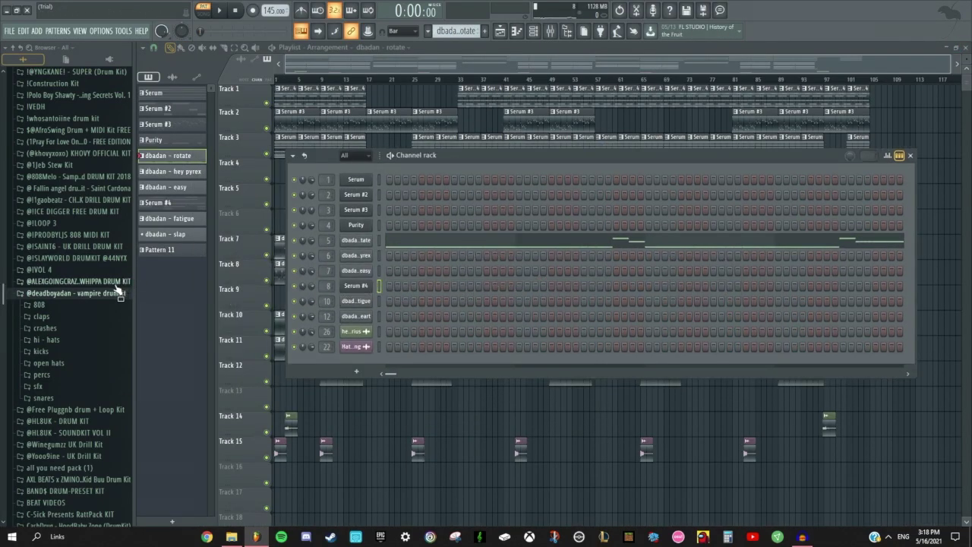
scroll(119, 228, down, 3)
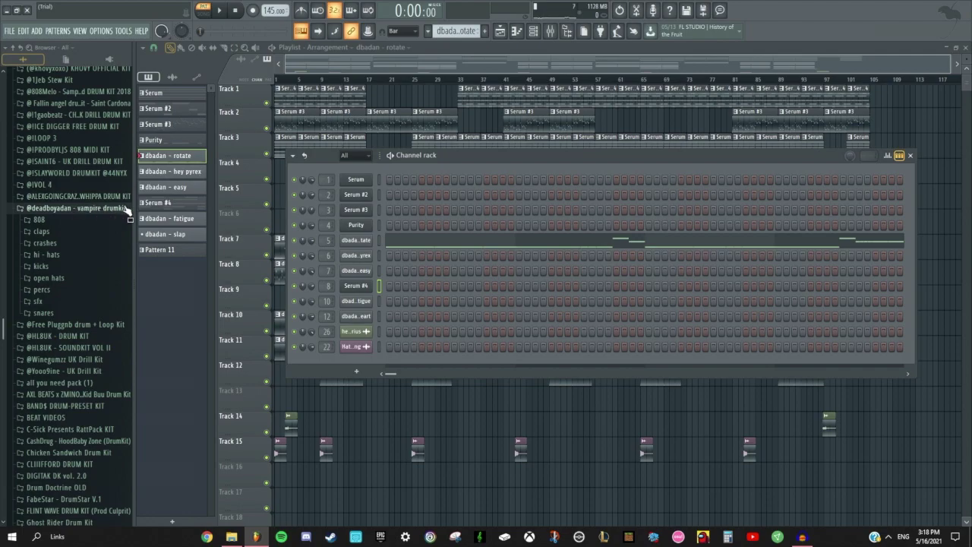
Show the dbadan - rotate notes in the piano roll and examine their velocities.
click(427, 246)
scroll(532, 266, up, 2)
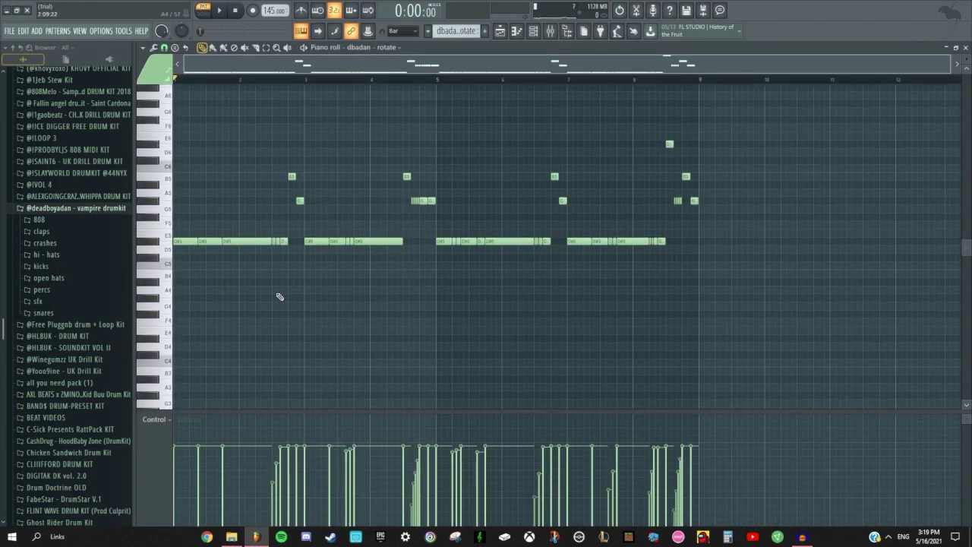
ctrl+scroll(268, 274, up, 2)
ctrl+scroll(269, 273, up, 1)
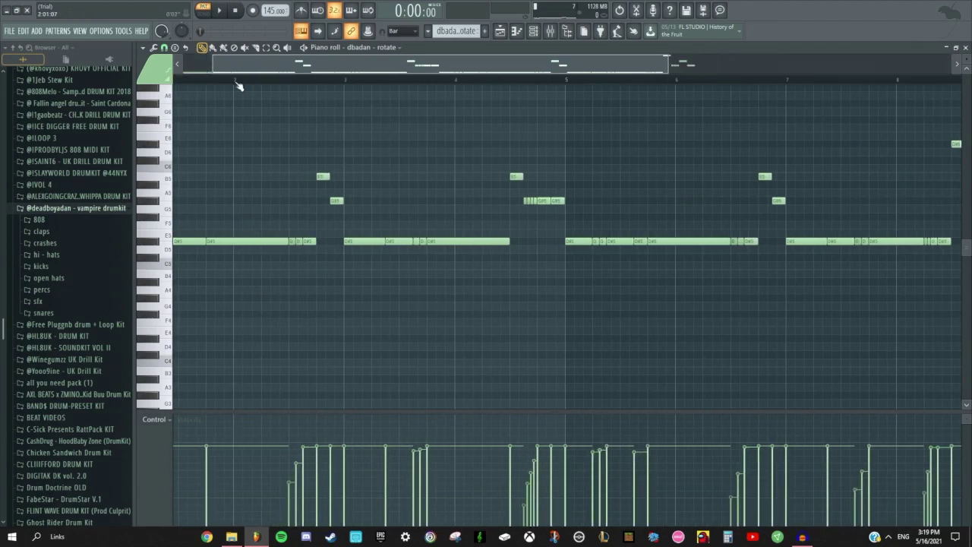
scroll(311, 393, right, 2)
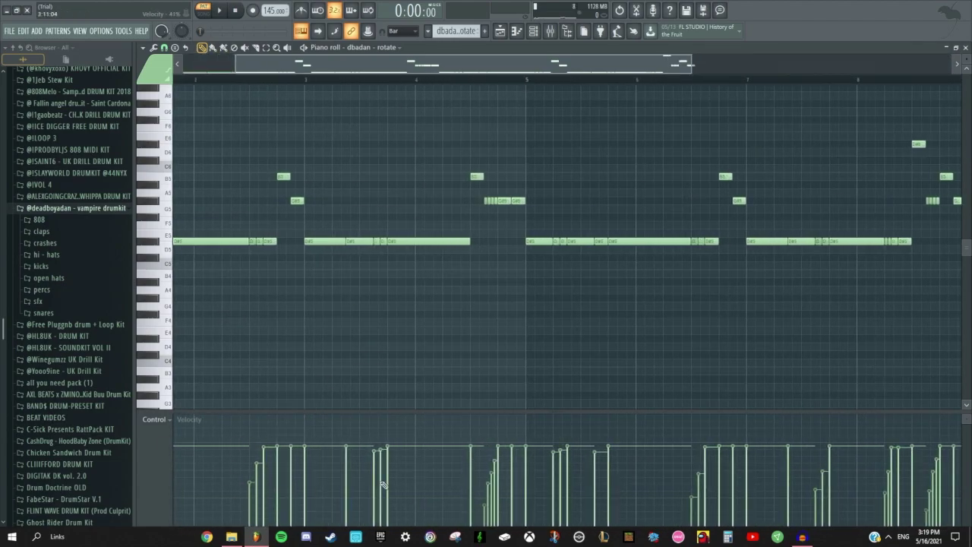
ctrl+scroll(611, 401, down, 2)
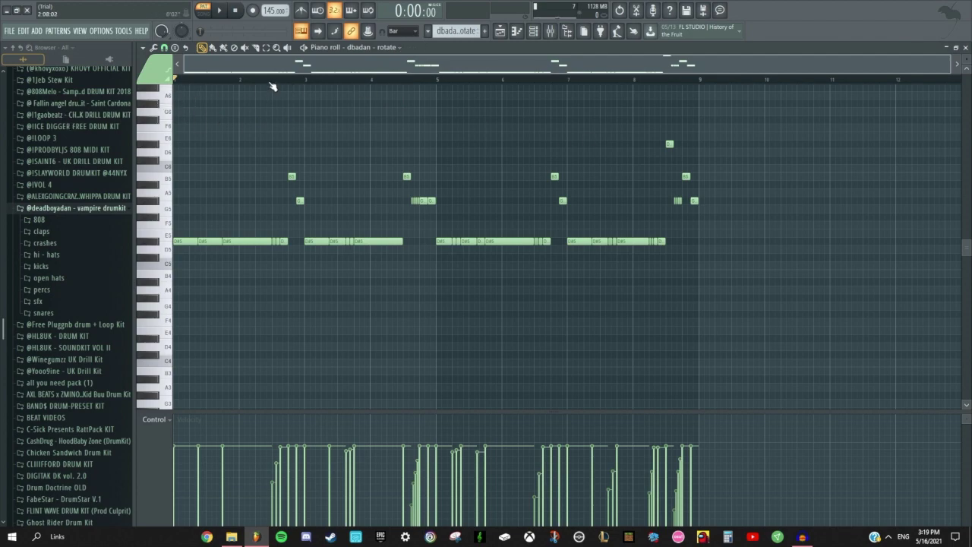
Play the dbadan - rotate pattern from the start and inspect its notes up close.
key(space)
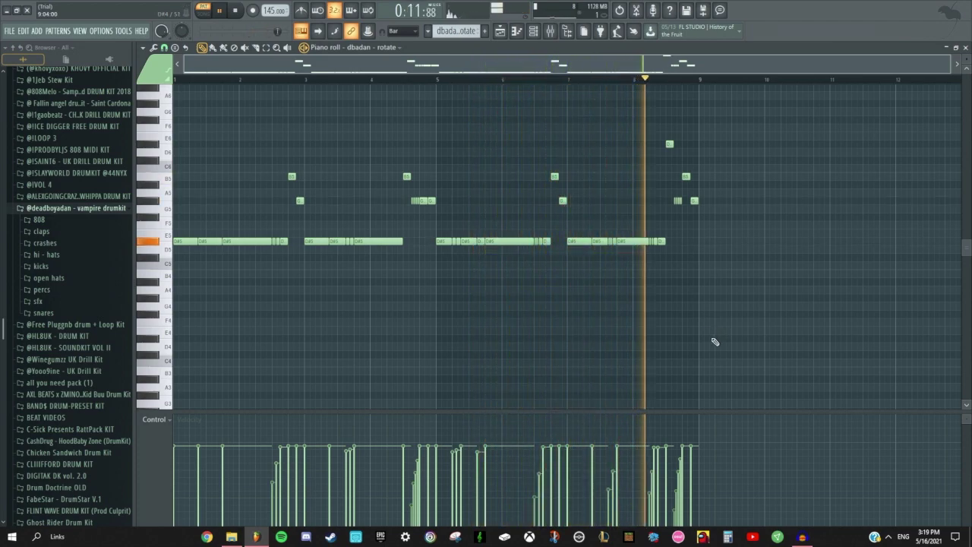
key(space)
scroll(729, 364, up, 4)
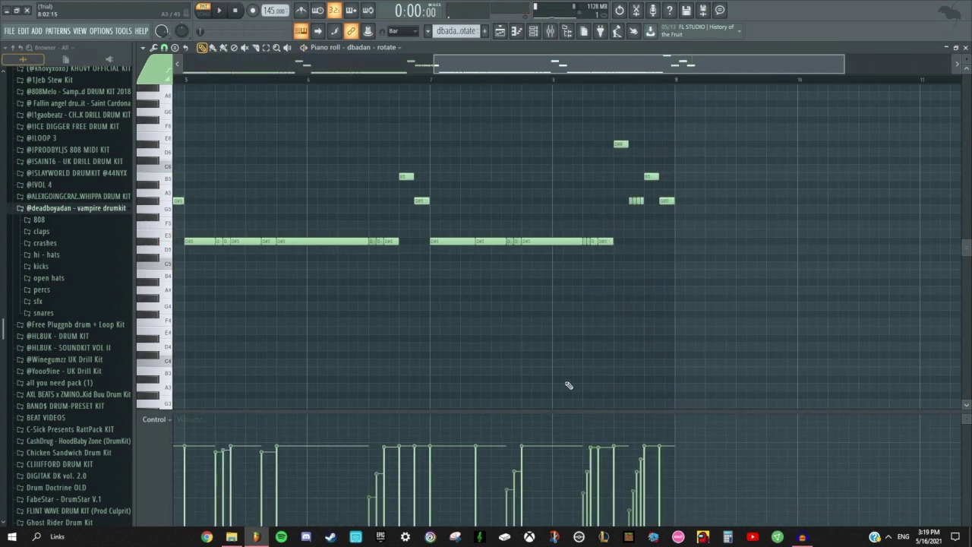
scroll(516, 286, left, 6)
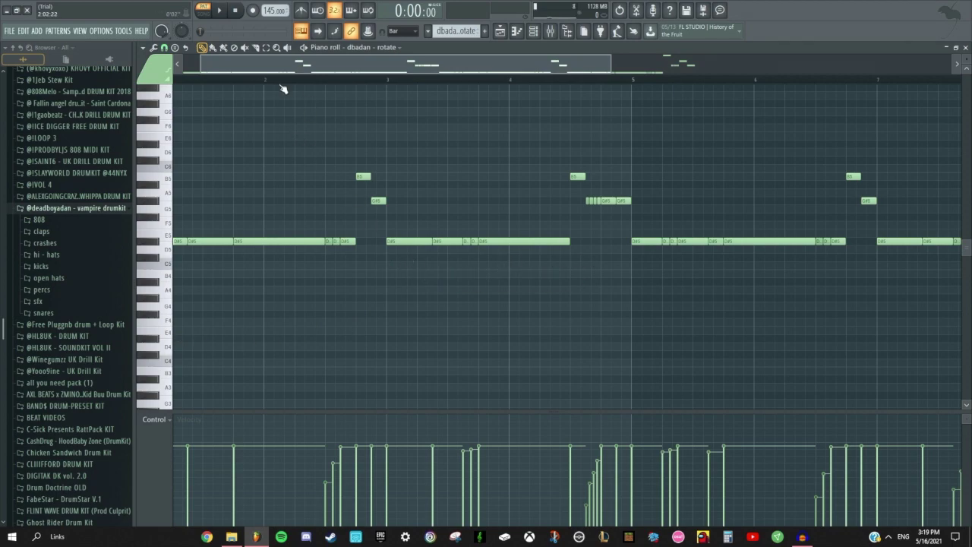
Play the dbadan - rotate pattern from bar 2 to check the velocity build-up leading into the higher notes.
click(274, 80)
scroll(427, 276, up, 2)
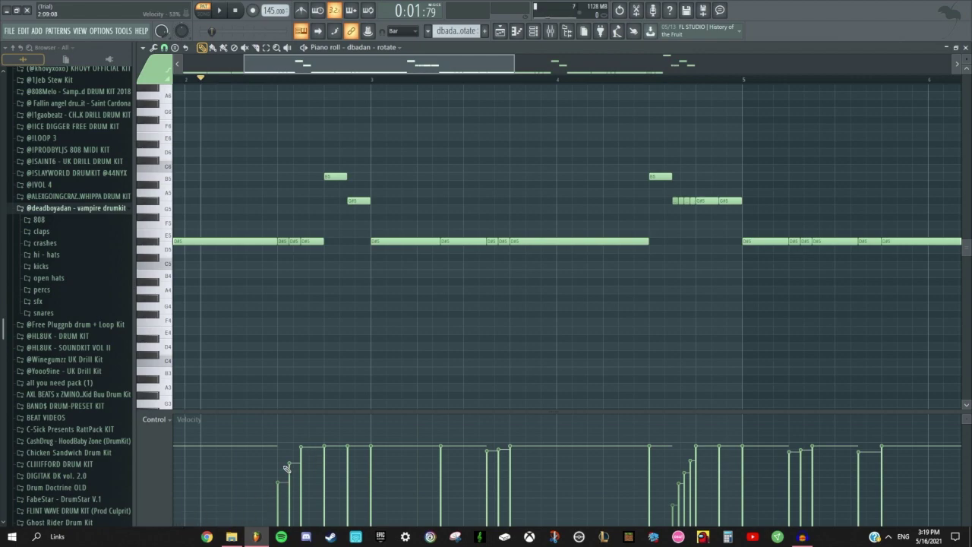
key(space)
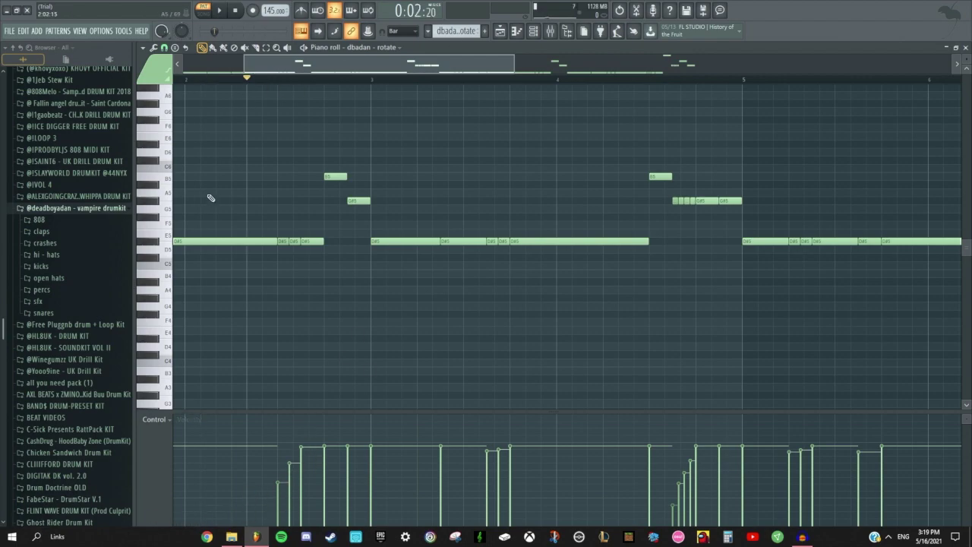
scroll(450, 303, down, 2)
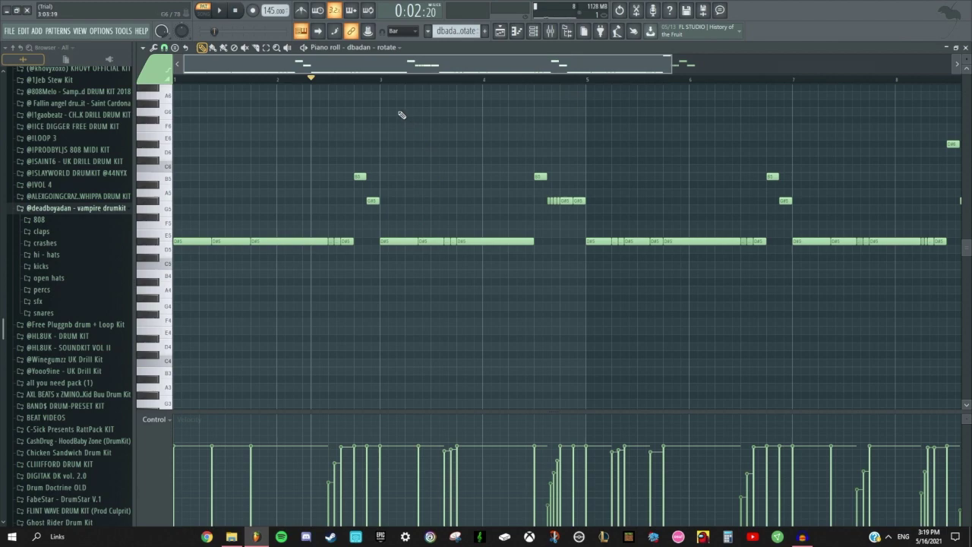
key(space)
scroll(544, 246, up, 2)
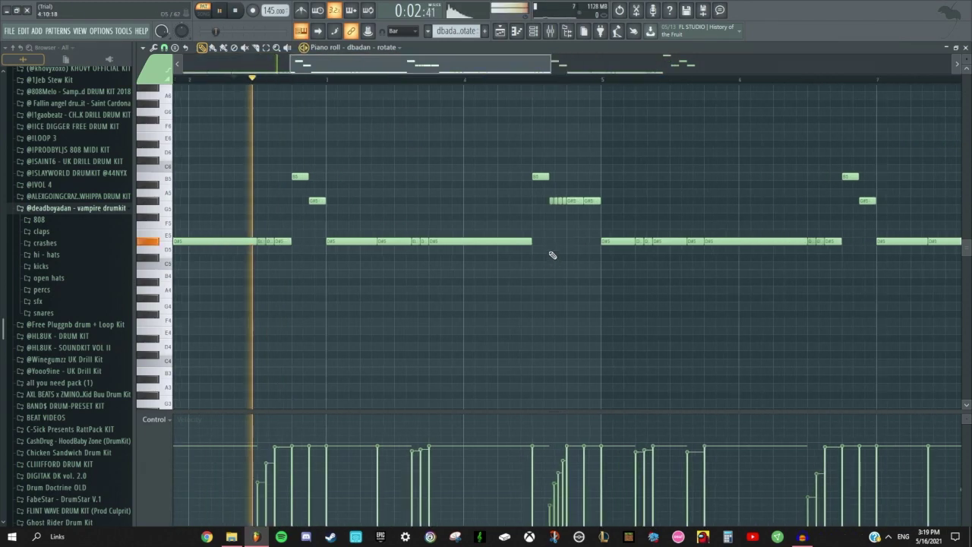
key(space)
Play the dbadan - rotate pattern from the high note midway through bar 4.
click(529, 80)
key(space)
key(space)
scroll(729, 262, down, 3)
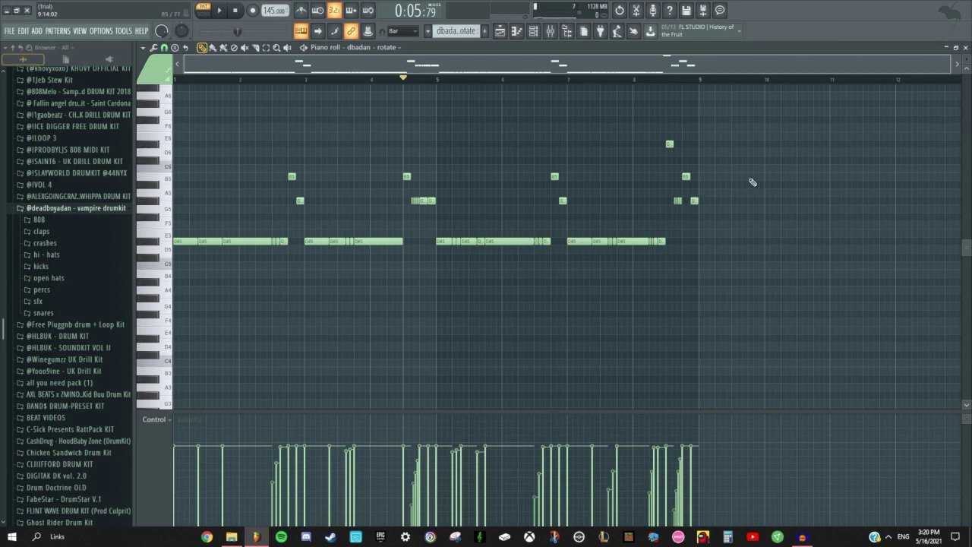
Play the highest note in bar 8 of dbadan - rotate and examine the notes that end the pattern.
scroll(689, 202, up, 2)
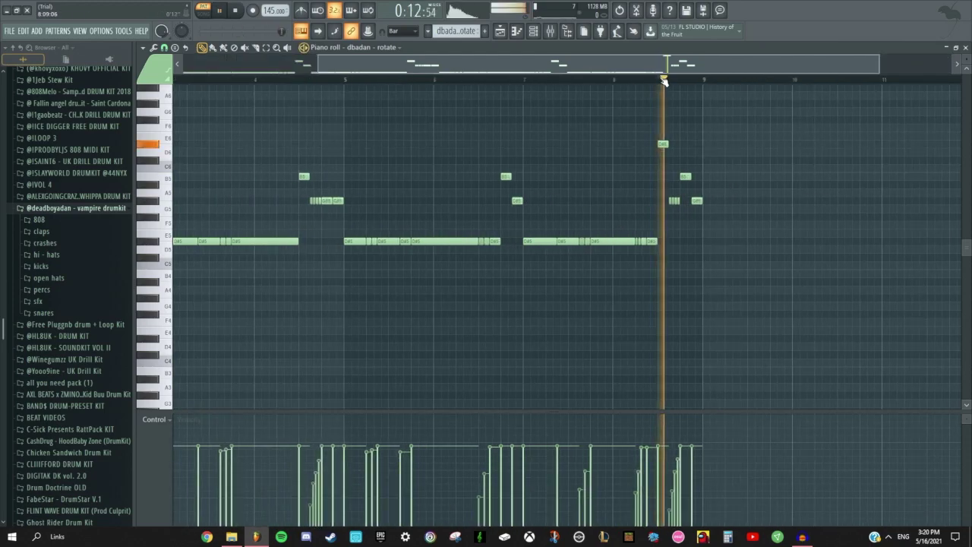
scroll(759, 216, up, 2)
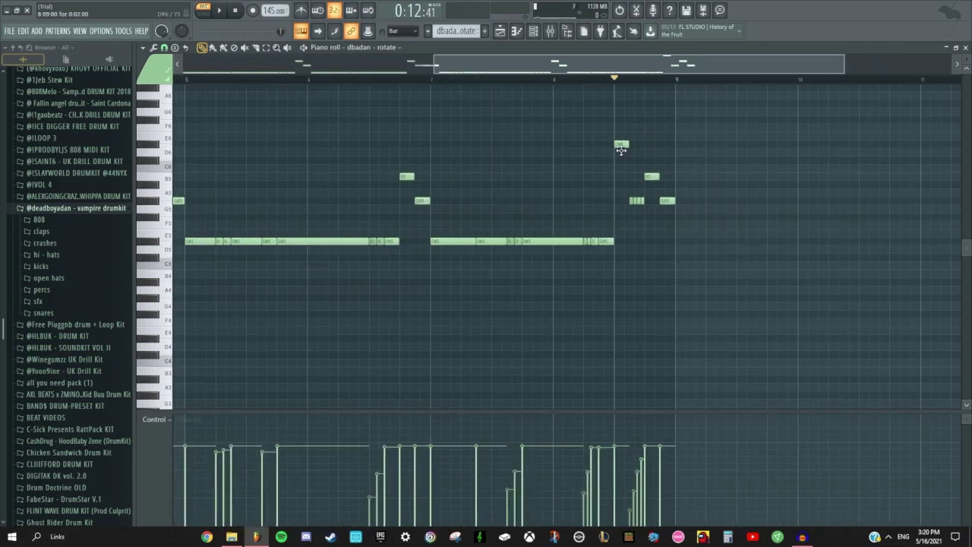
scroll(538, 228, down, 3)
scroll(744, 211, up, 4)
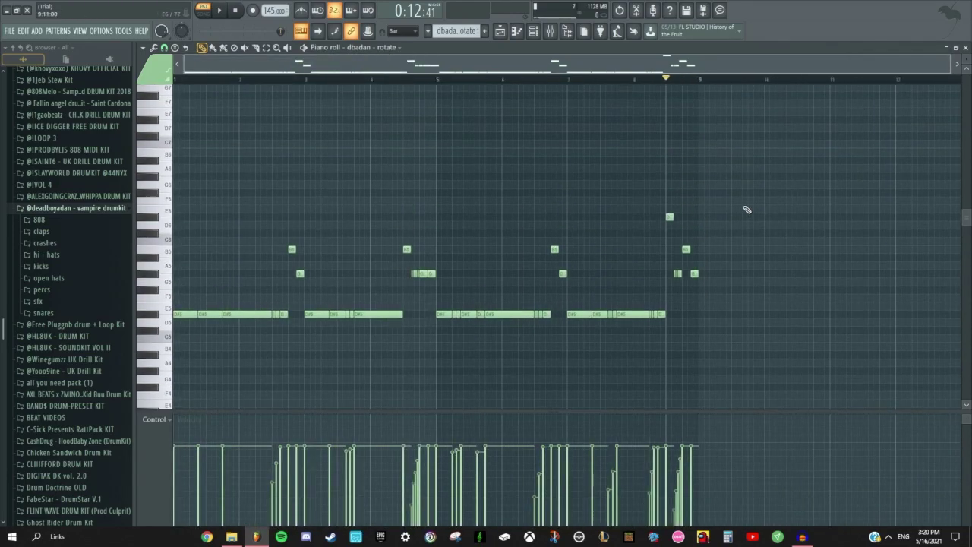
scroll(668, 263, down, 4)
scroll(692, 260, up, 2)
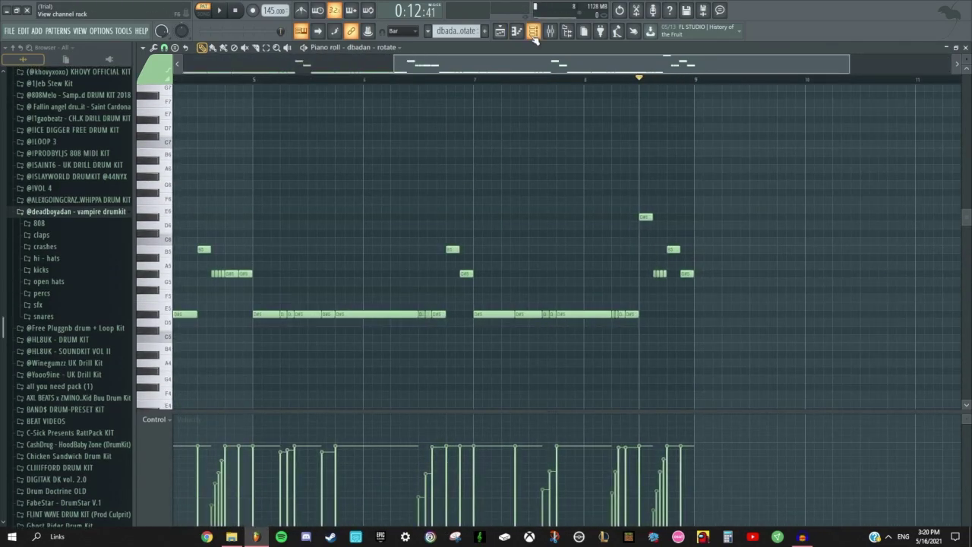
Play the dbadan - rotate pattern and check the level and EQ settings of its mixer track, Insert 5.
click(535, 32)
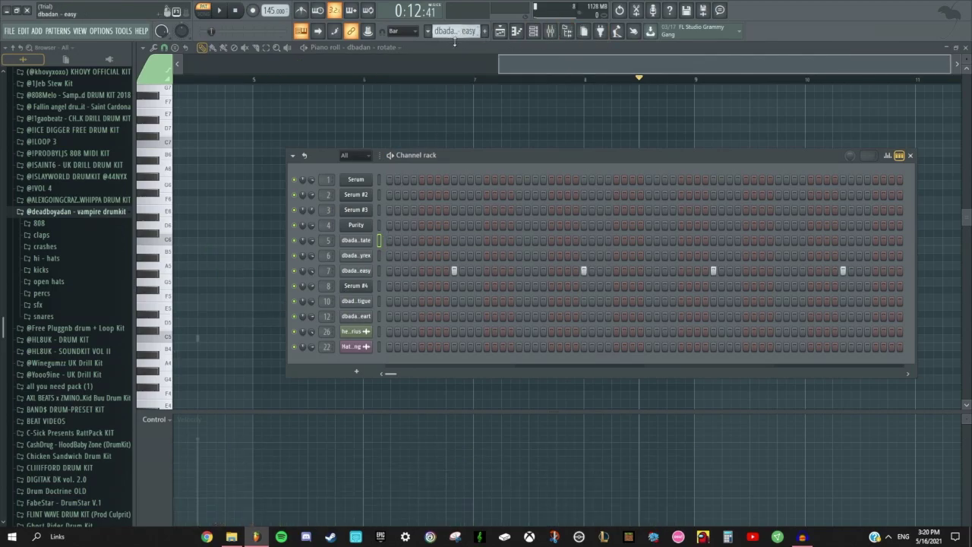
click(550, 31)
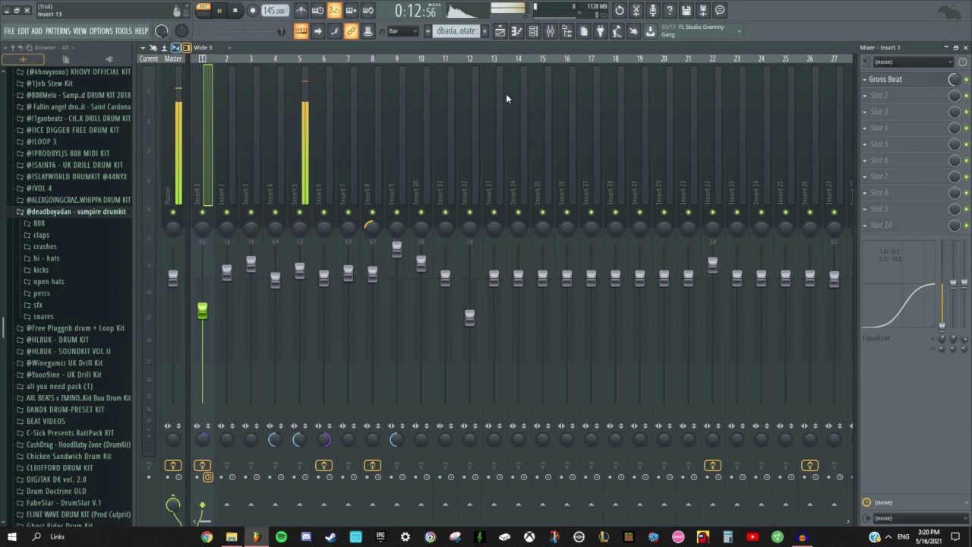
click(300, 154)
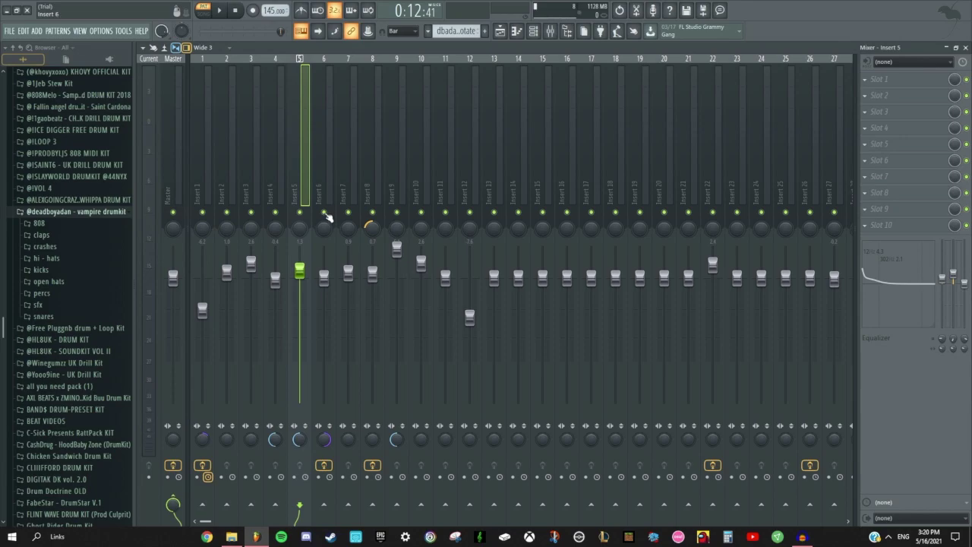
key(F6)
key(F6)
click(533, 30)
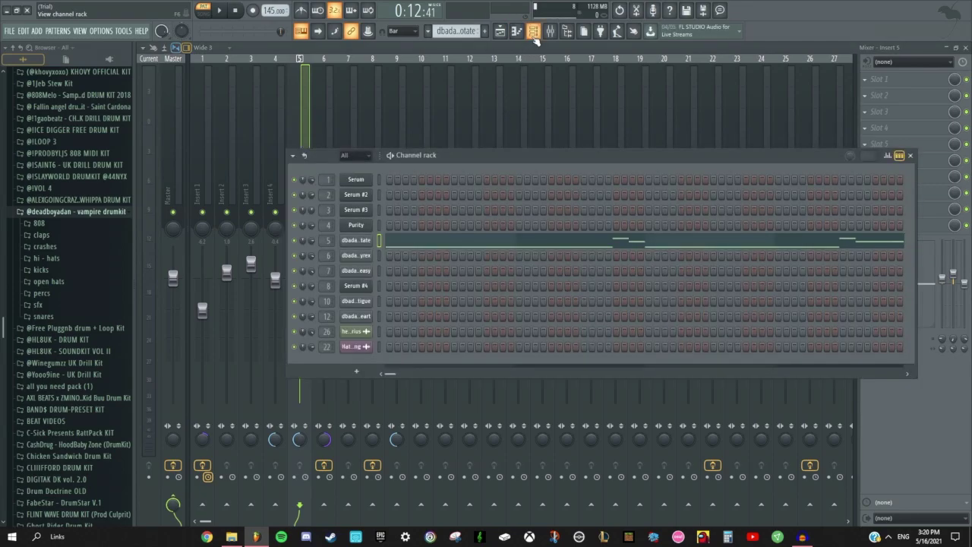
key(F6)
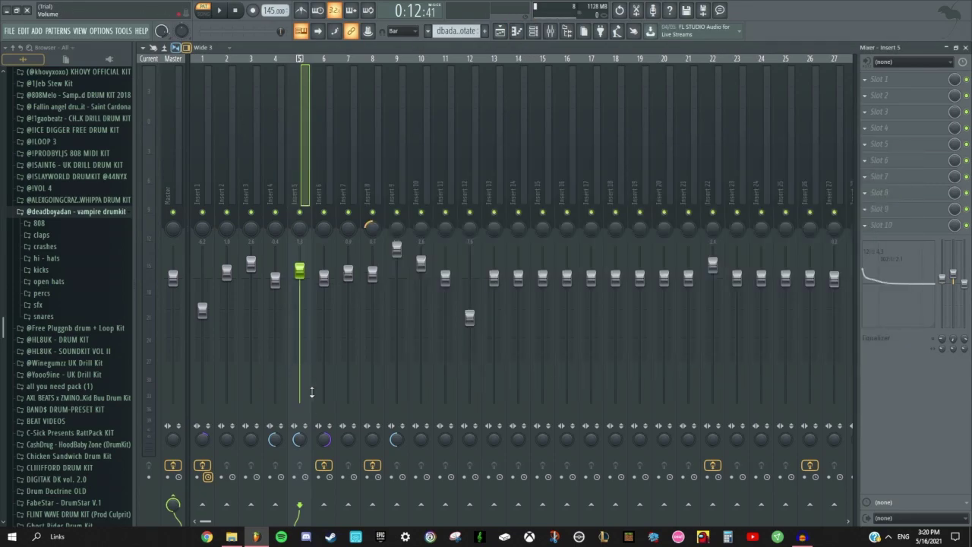
Open the notes of dbadan - hey pyrex, play them from the start and examine the whole pattern.
click(533, 31)
drag(514, 152, 443, 149)
click(313, 255)
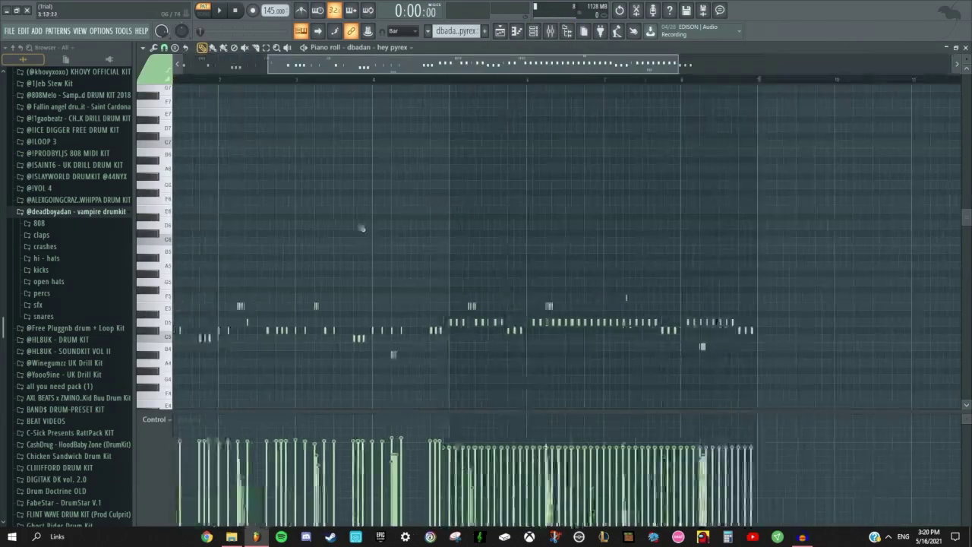
key(space)
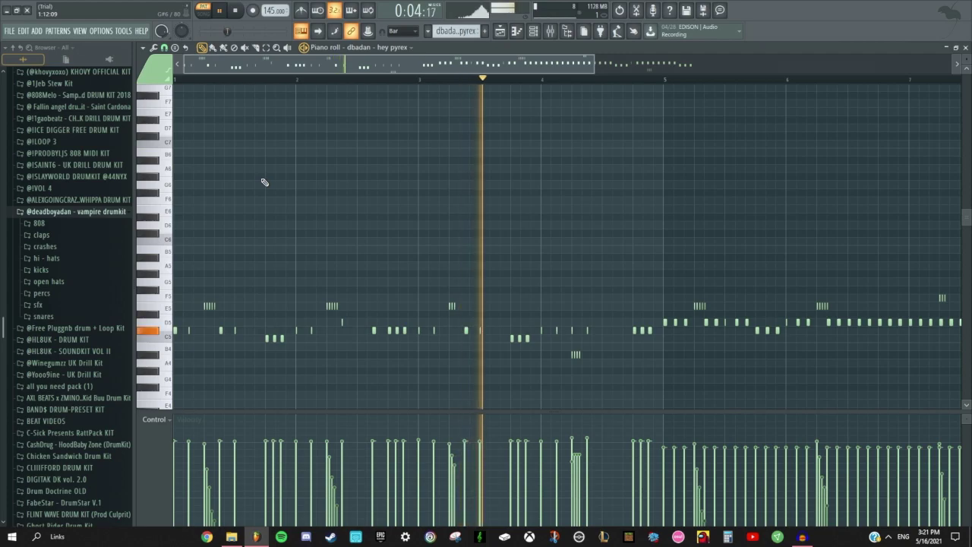
key(space)
scroll(281, 210, down, 2)
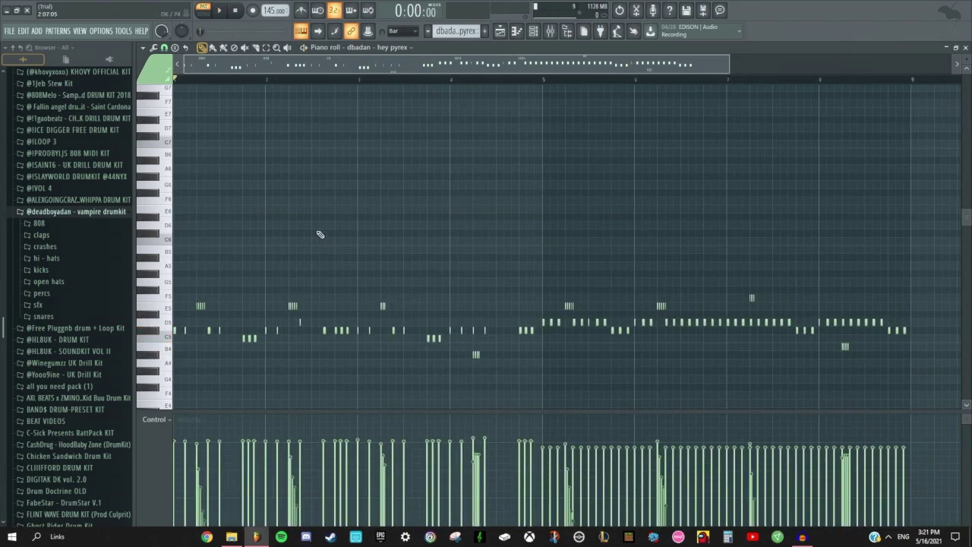
scroll(422, 252, down, 2)
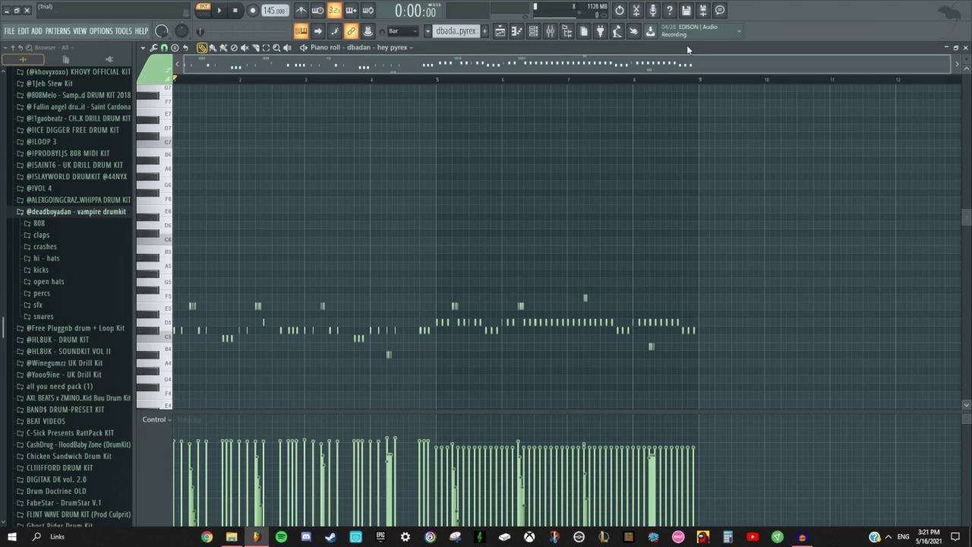
Play the second half of the dbadan - hey pyrex pattern, starting from bar 5.
scroll(531, 95, up, 2)
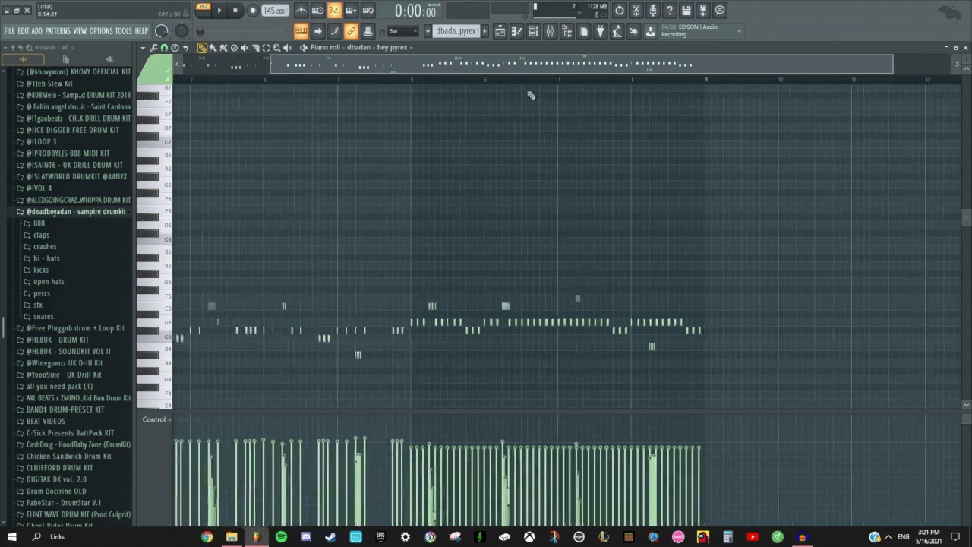
click(374, 80)
scroll(425, 290, up, 2)
scroll(503, 350, down, 3)
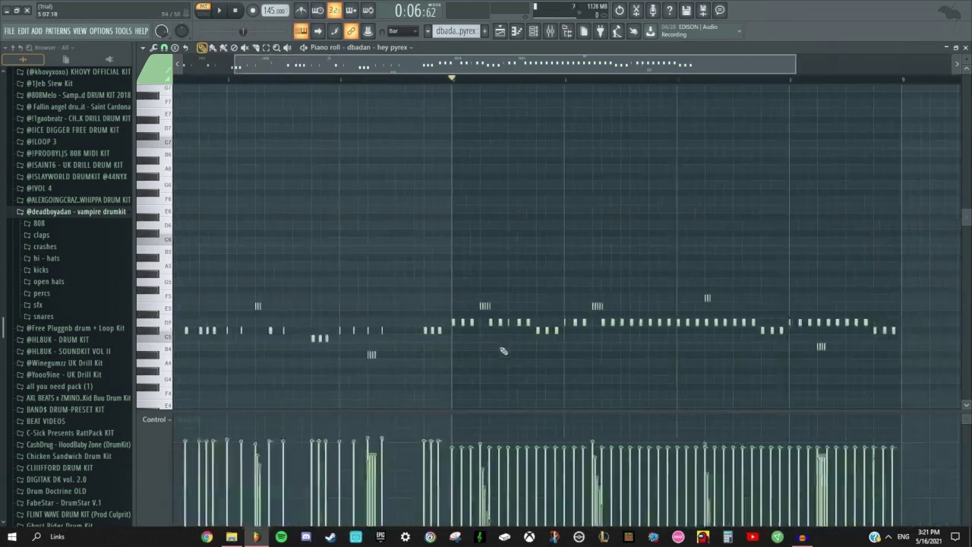
drag(433, 72, 520, 98)
scroll(443, 418, up, 2)
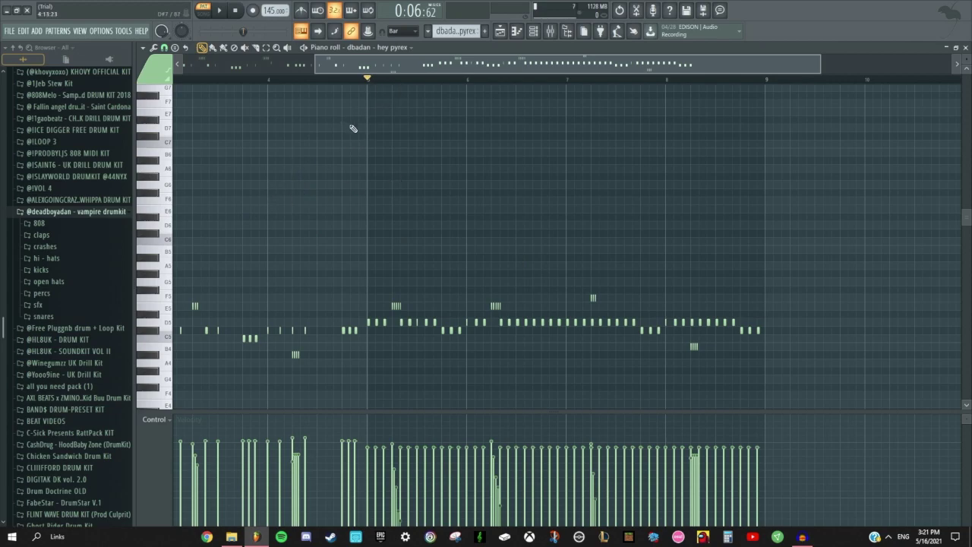
key(space)
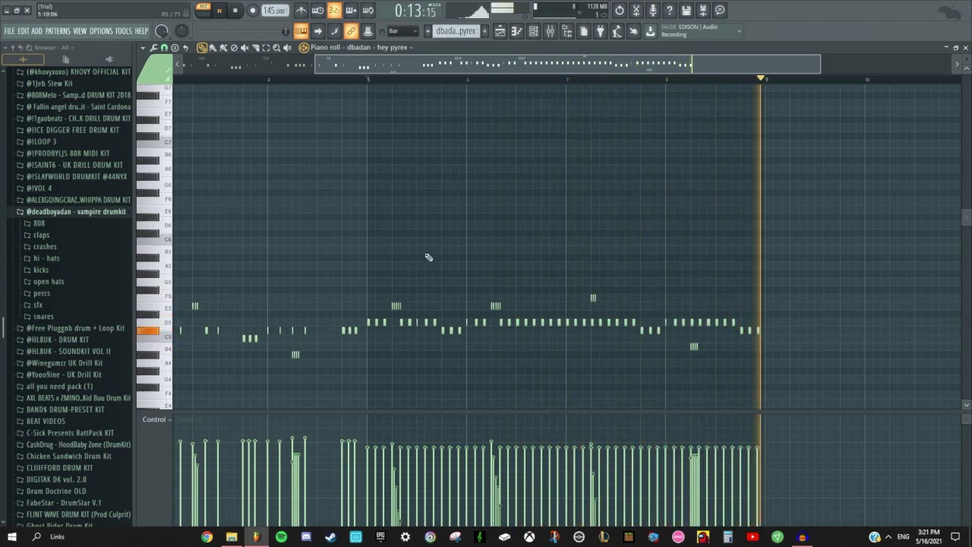
key(space)
Examine the dbadan - hey pyrex notes and velocities from bar 5 to the end up close.
scroll(384, 334, down, 3)
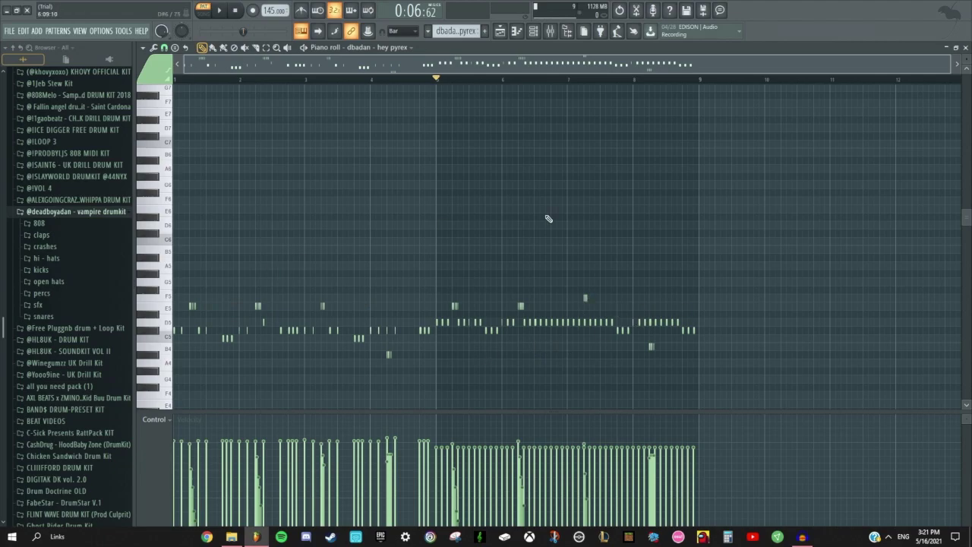
scroll(379, 342, up, 3)
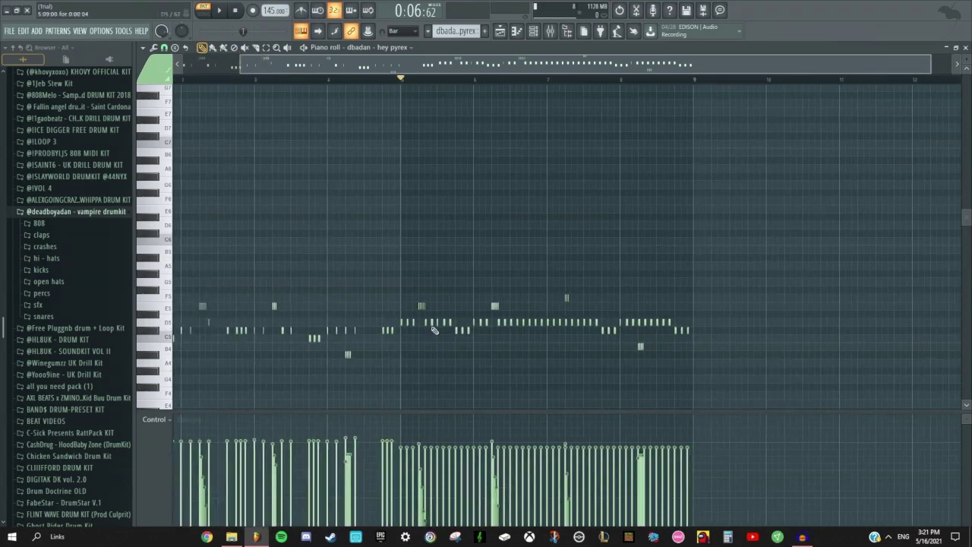
scroll(477, 314, up, 3)
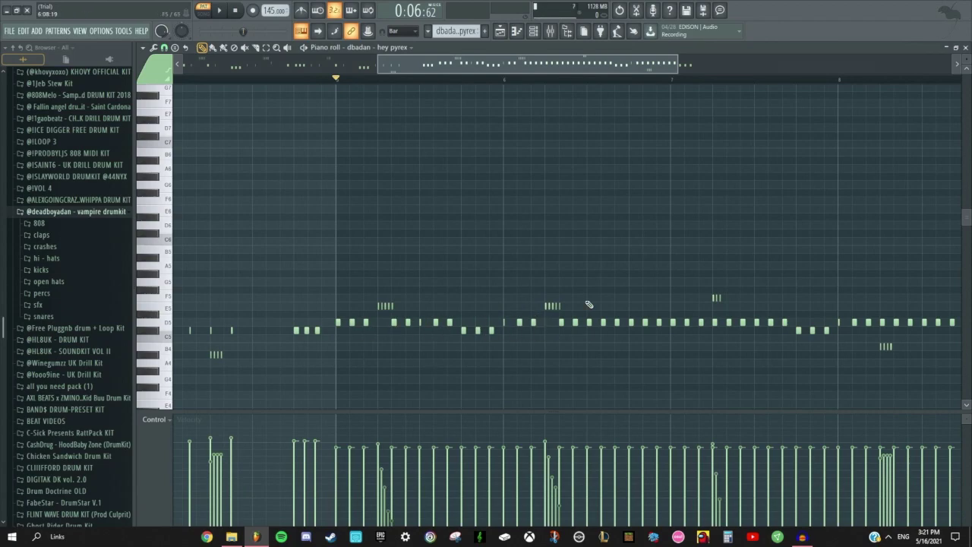
scroll(588, 305, down, 4)
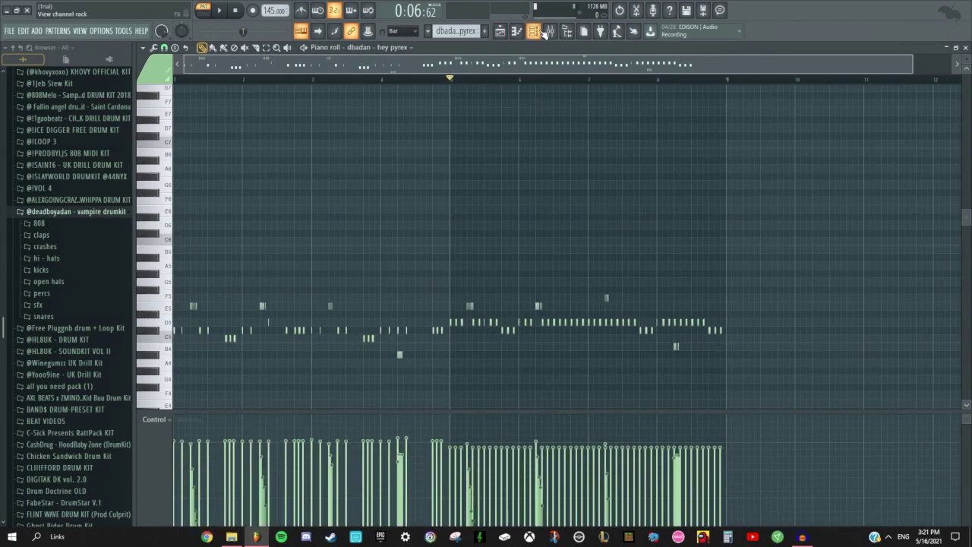
Inspect the mixer settings of Insert 6 and the wet level of its Fruity Reeverb 2.
click(537, 31)
click(550, 30)
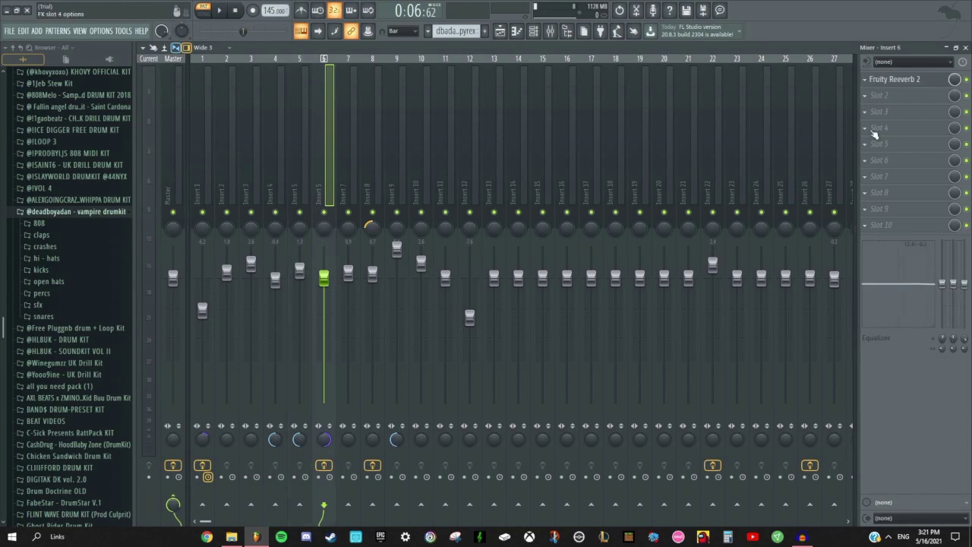
click(922, 80)
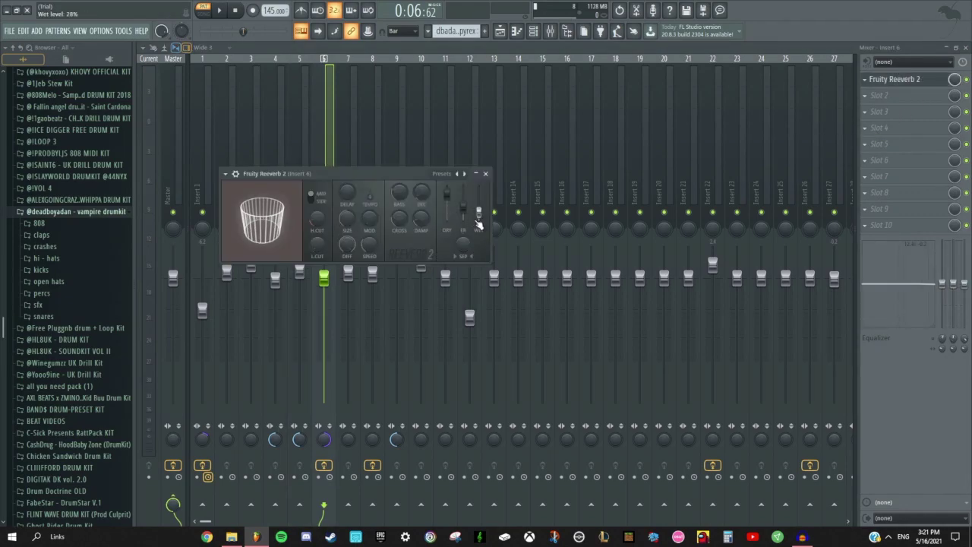
click(485, 173)
key(F6)
key(F6)
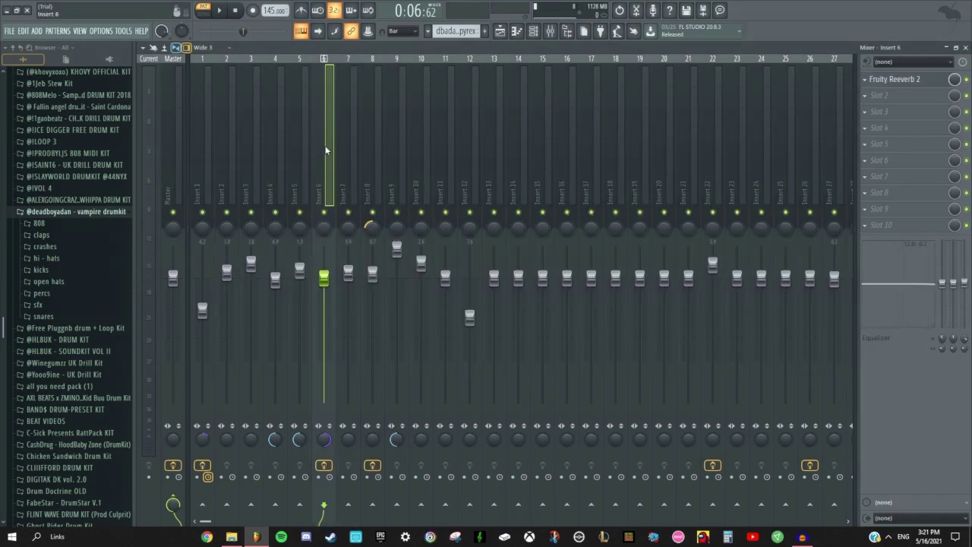
Select the dbadan - easy pattern, play it and check its mixer track, Insert 7.
click(536, 33)
drag(450, 31, 445, 44)
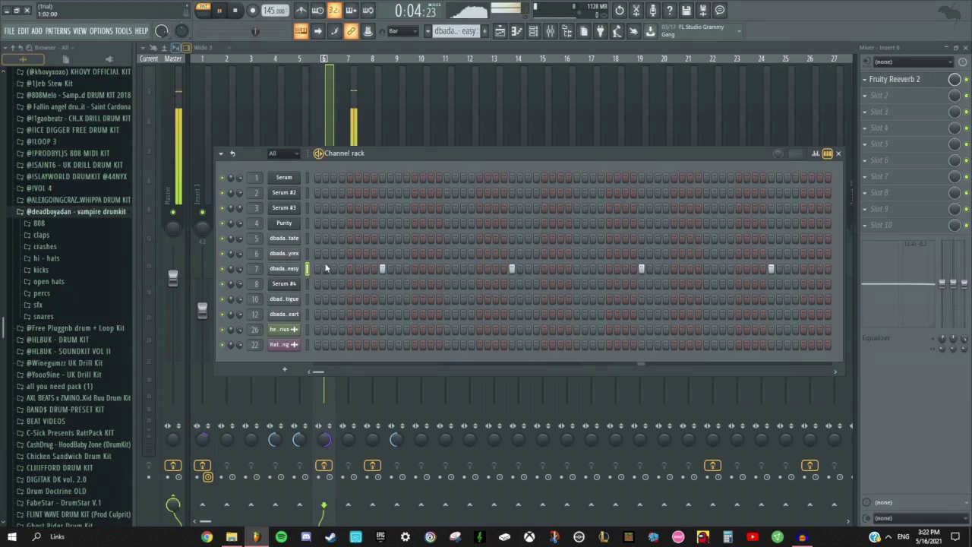
click(344, 129)
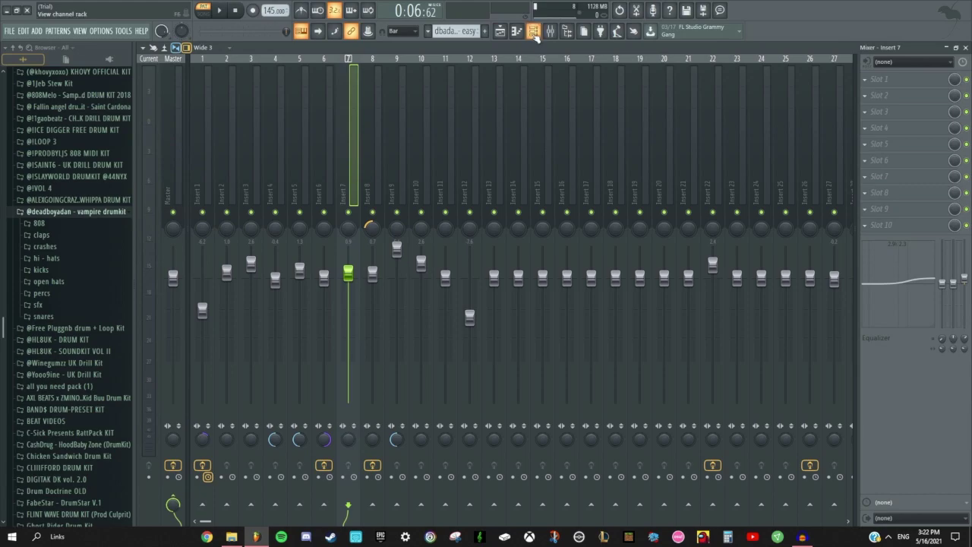
Select the dbadan - fatigue pattern, play it and check the level and EQ of Insert 10.
click(533, 31)
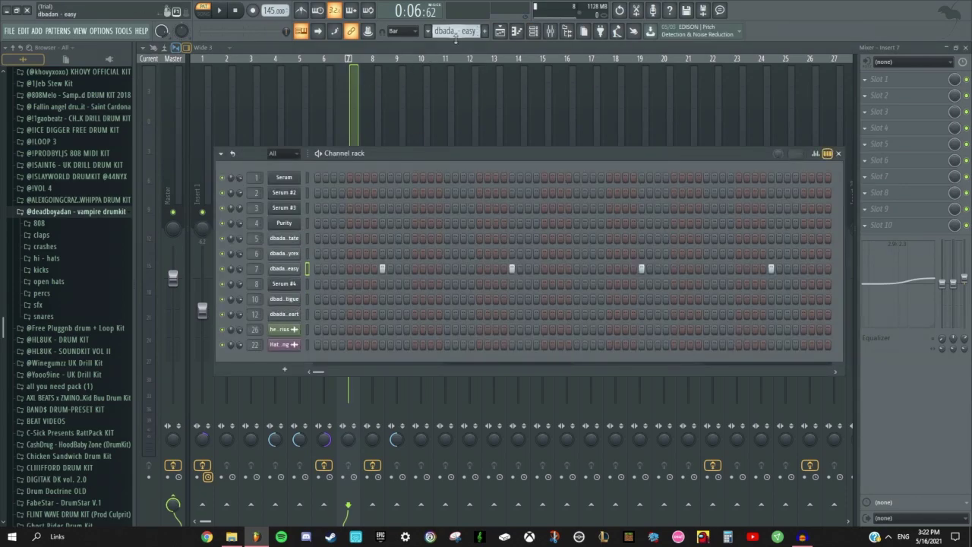
scroll(455, 34, down, 1)
click(381, 125)
click(533, 30)
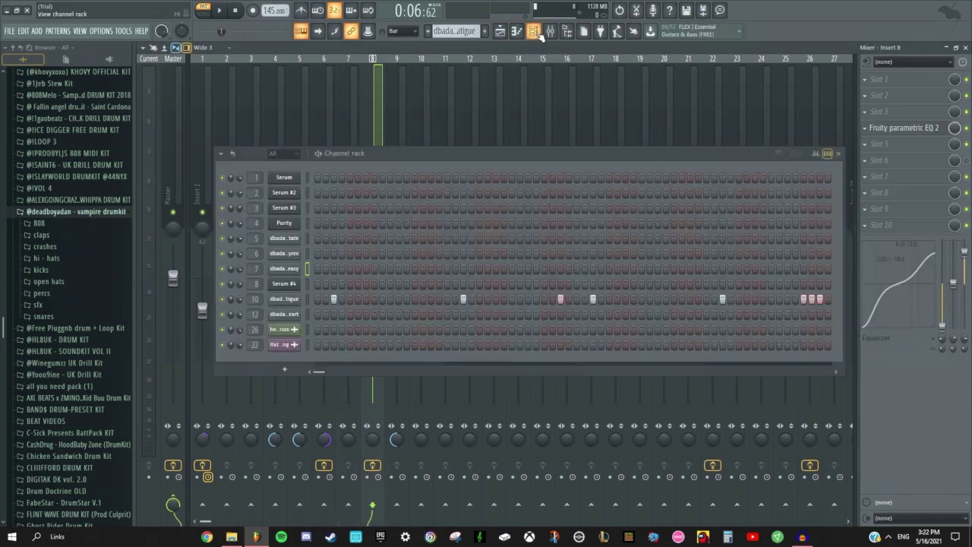
key(space)
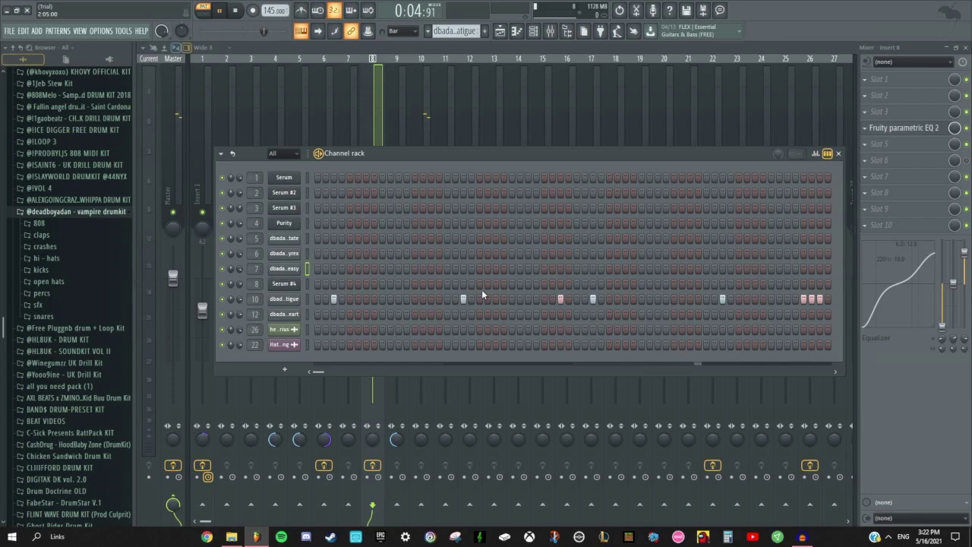
click(426, 125)
key(space)
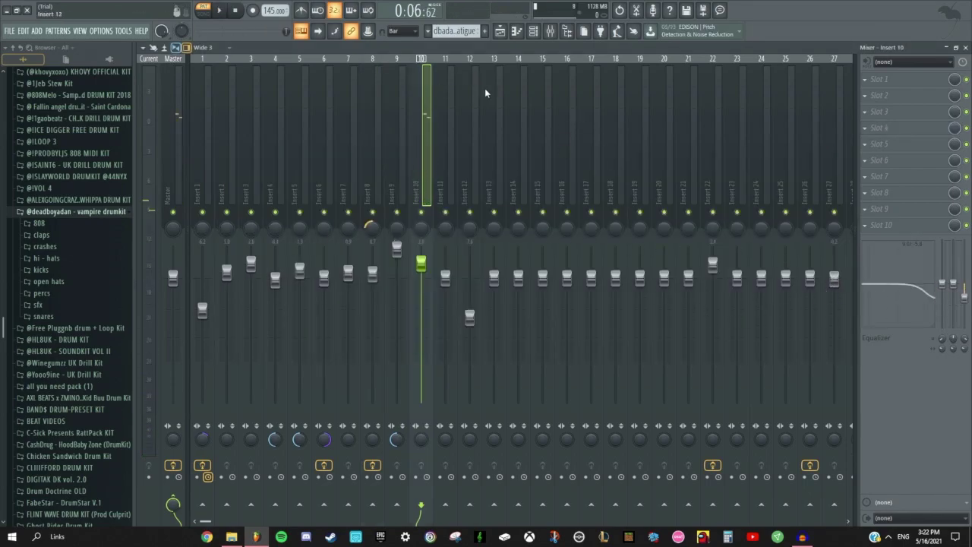
click(533, 30)
click(411, 199)
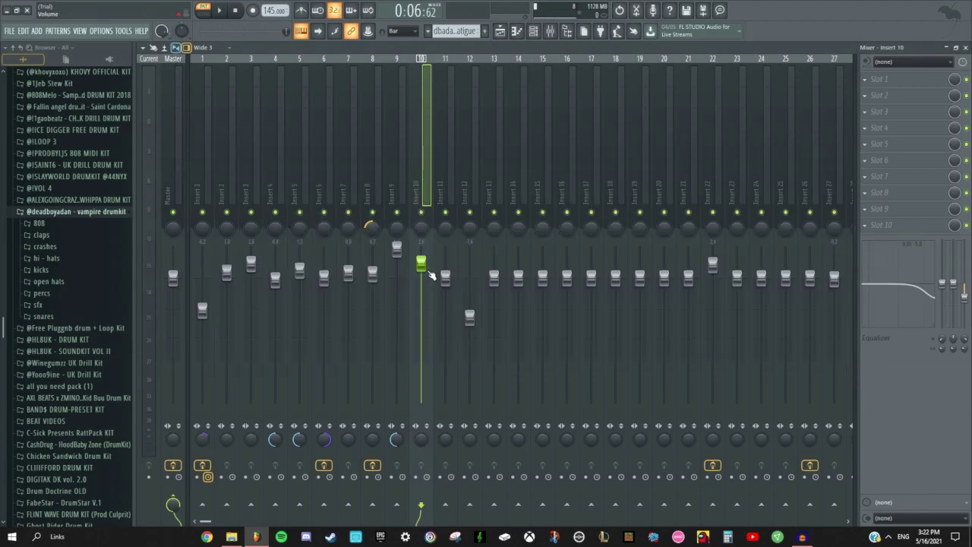
Play Pattern 11 and check the level and effects of its mixer track, Insert 12.
click(533, 30)
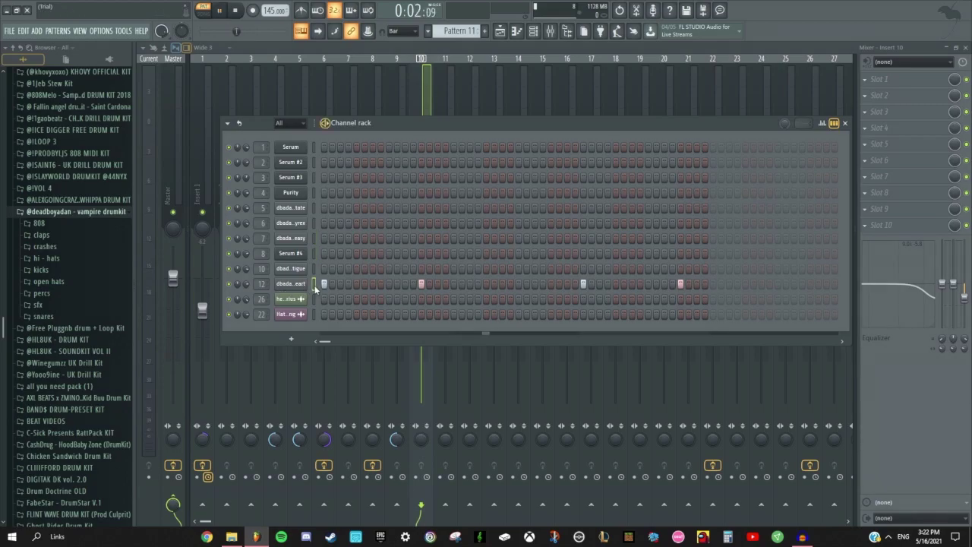
key(space)
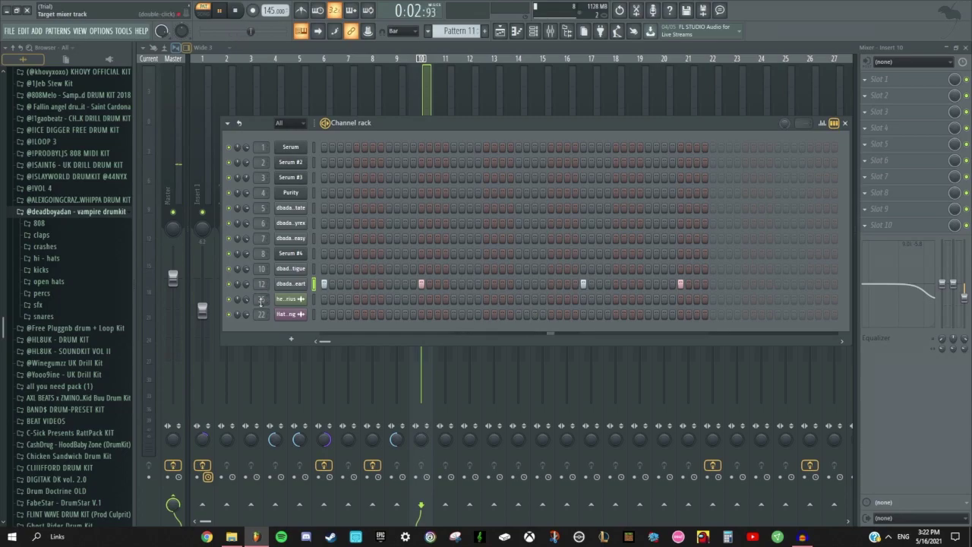
click(451, 97)
key(space)
click(481, 160)
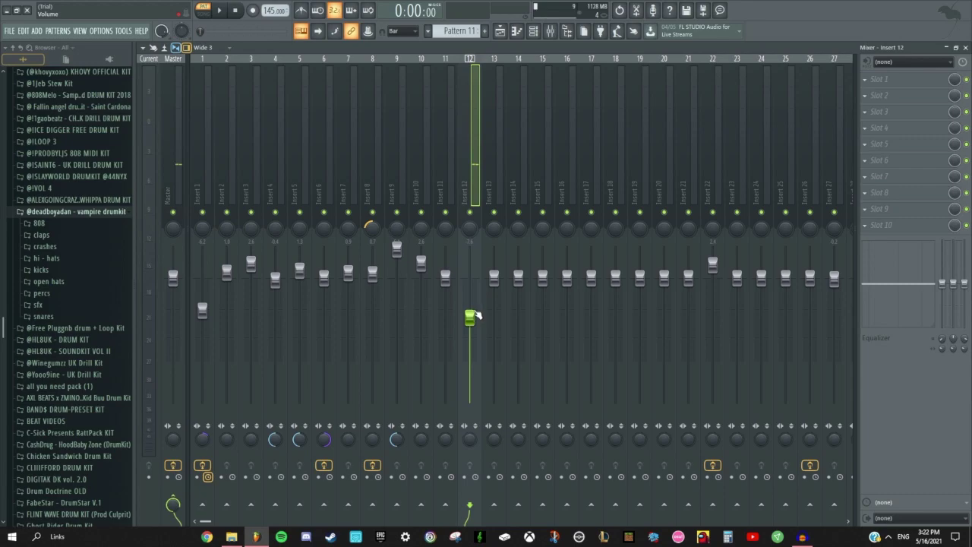
Raise the volume fader of Insert 12 to the default level while Pattern 11 plays.
key(space)
drag(470, 296, 470, 278)
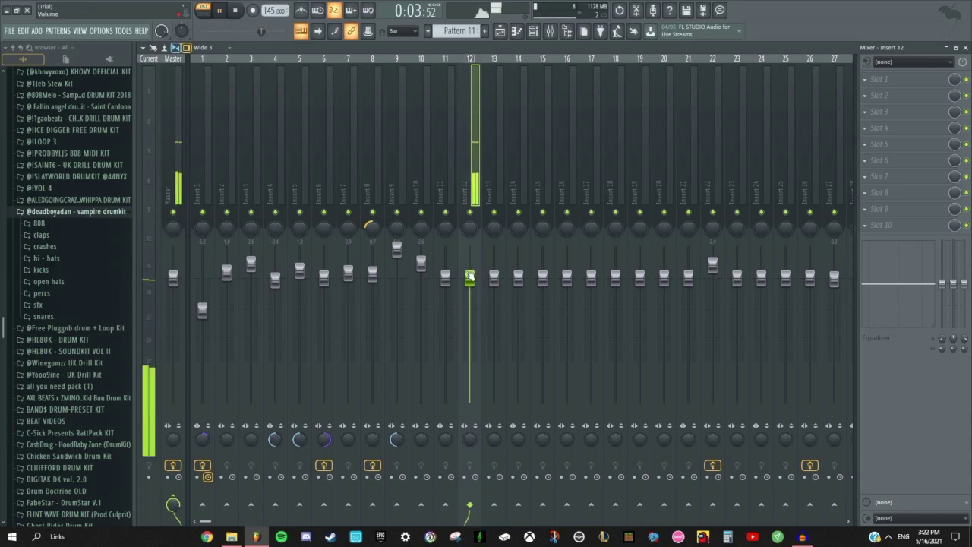
key(space)
Open the playlist in song mode and examine how the pattern clips are arranged across the tracks.
click(536, 33)
key(F9)
key(F9)
click(965, 48)
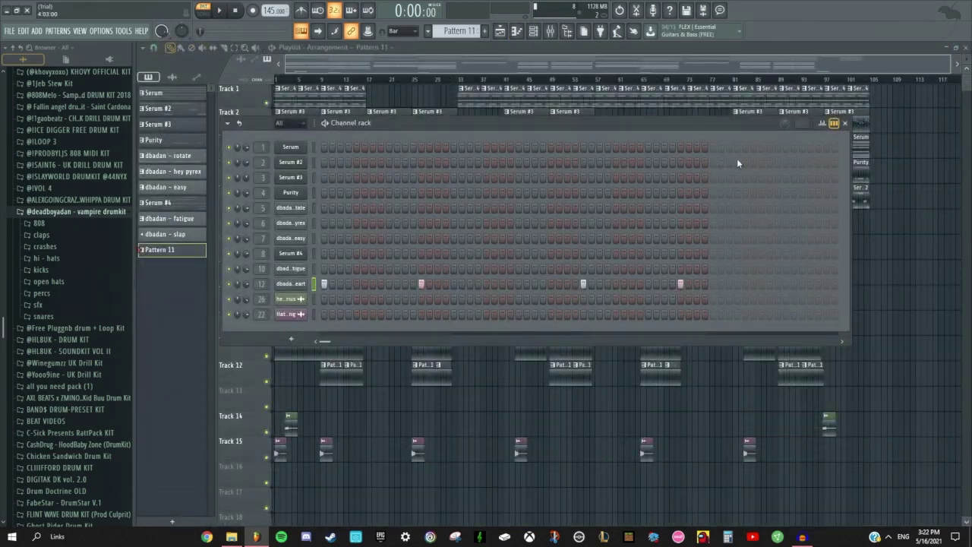
key(F6)
drag(395, 70, 266, 78)
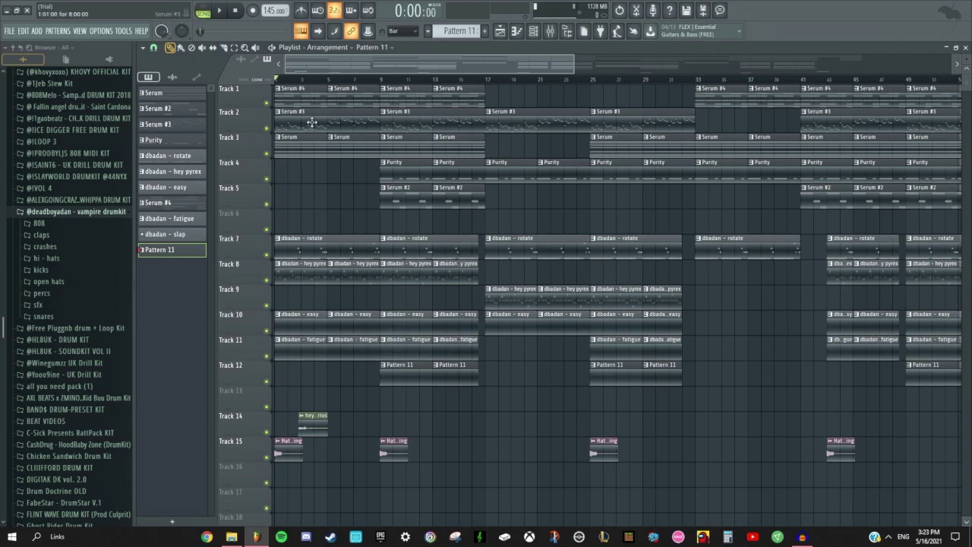
scroll(284, 118, up, 4)
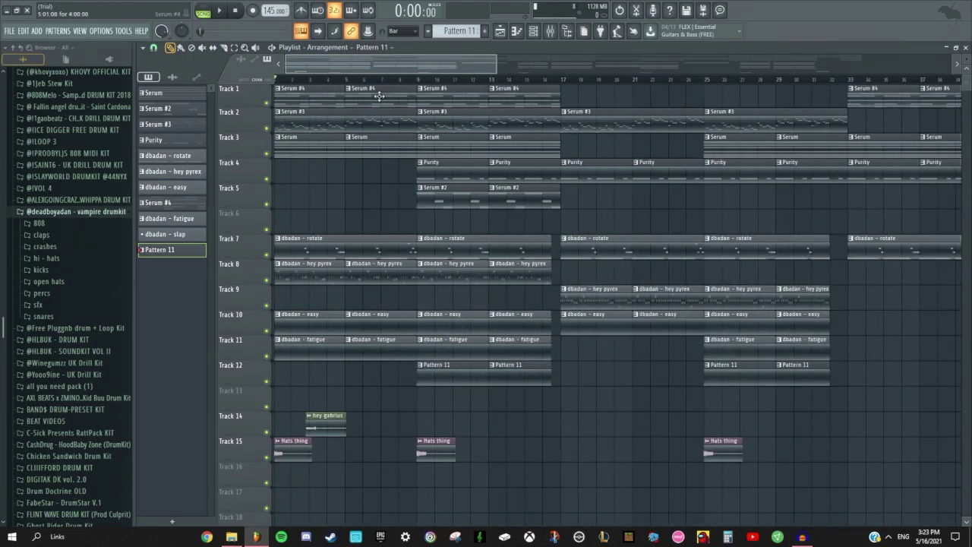
scroll(391, 218, down, 4)
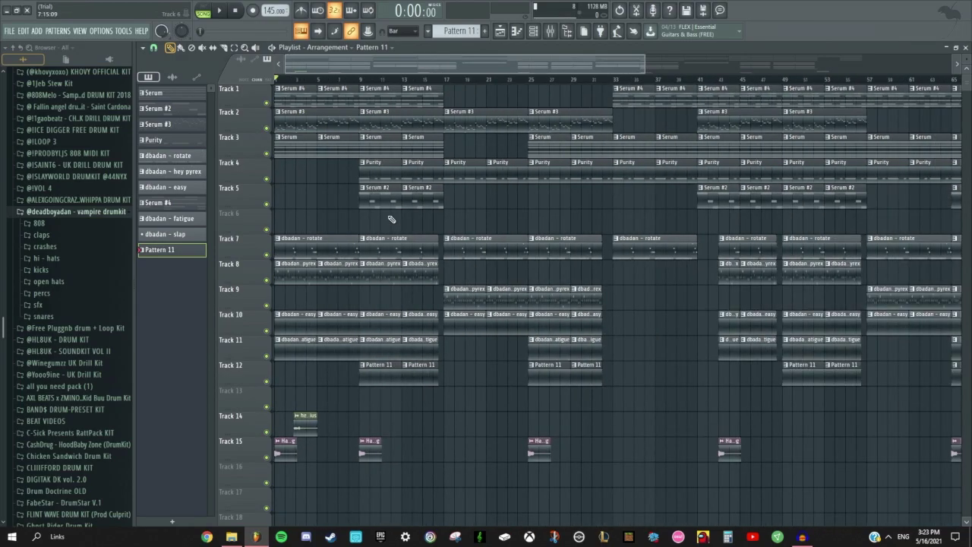
Mute Track 14 and Track 15, which hold the hey gabrius and Hats thing audio clips.
scroll(373, 299, up, 2)
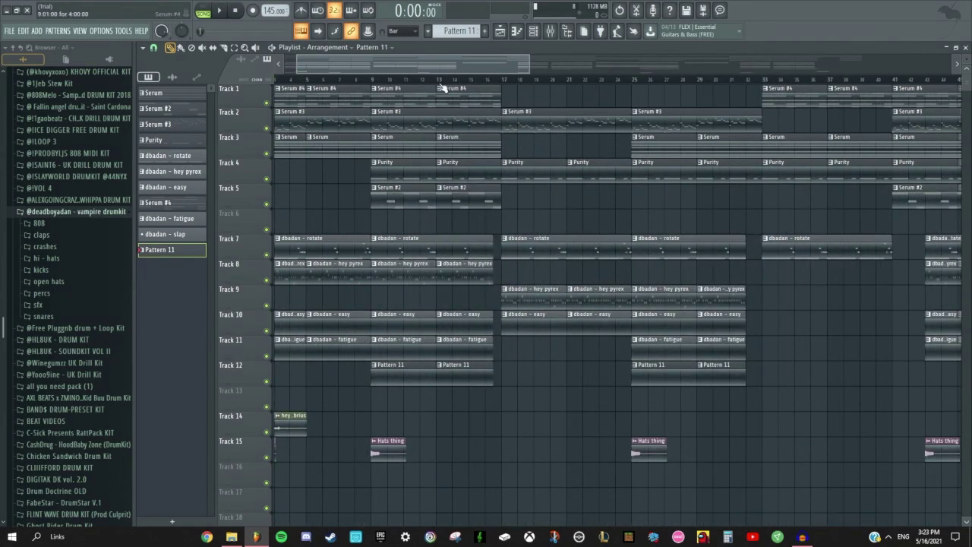
scroll(481, 241, down, 6)
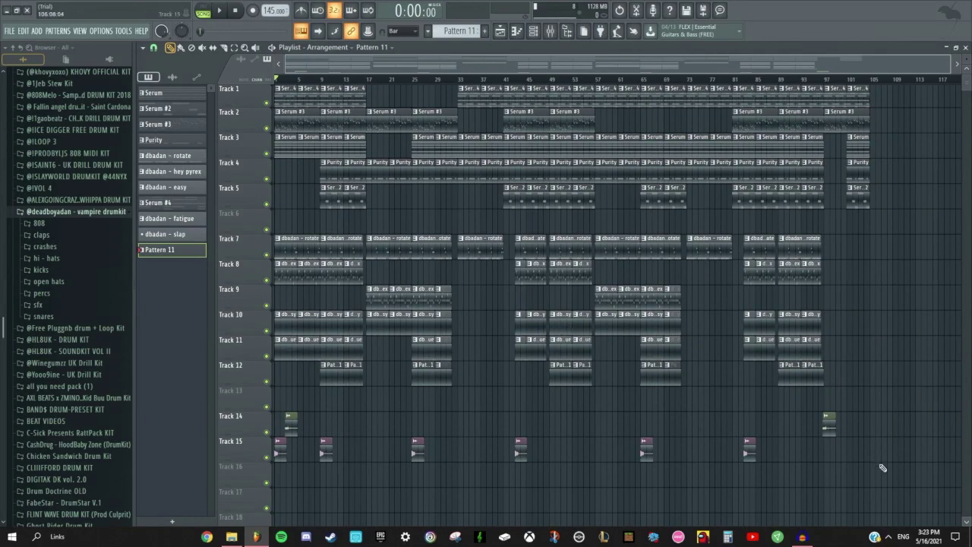
drag(816, 374, 747, 343)
scroll(361, 166, up, 3)
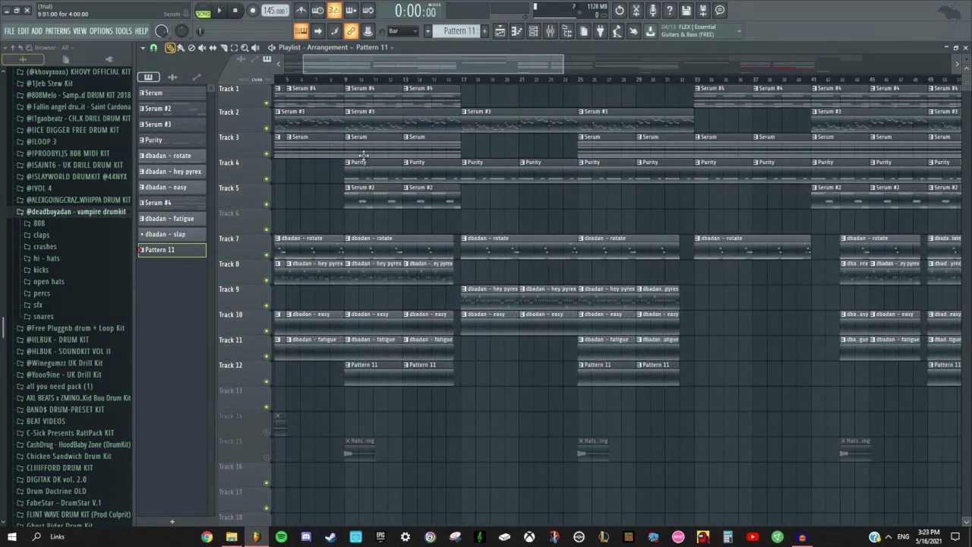
Examine how the pattern clips are laid out in the opening section of the arrangement.
drag(360, 67, 318, 72)
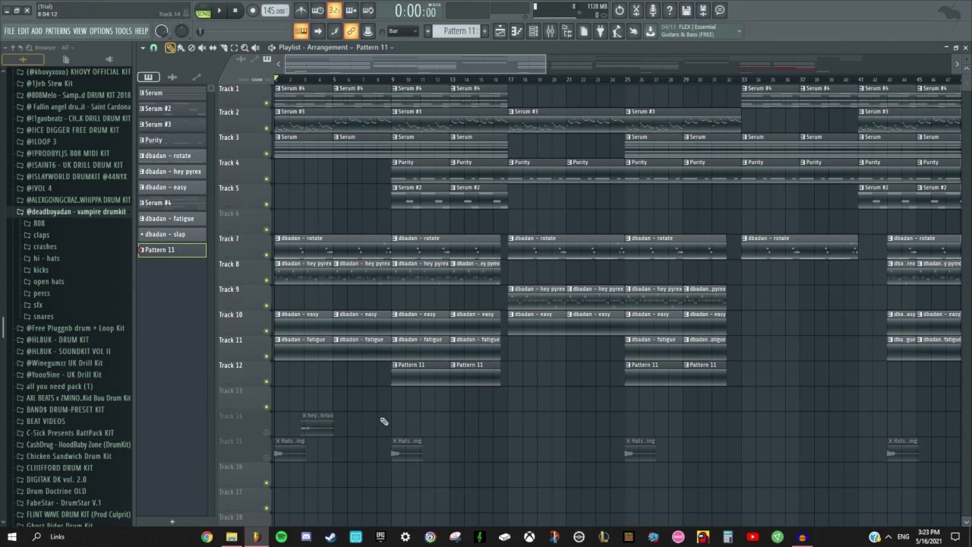
scroll(267, 213, up, 2)
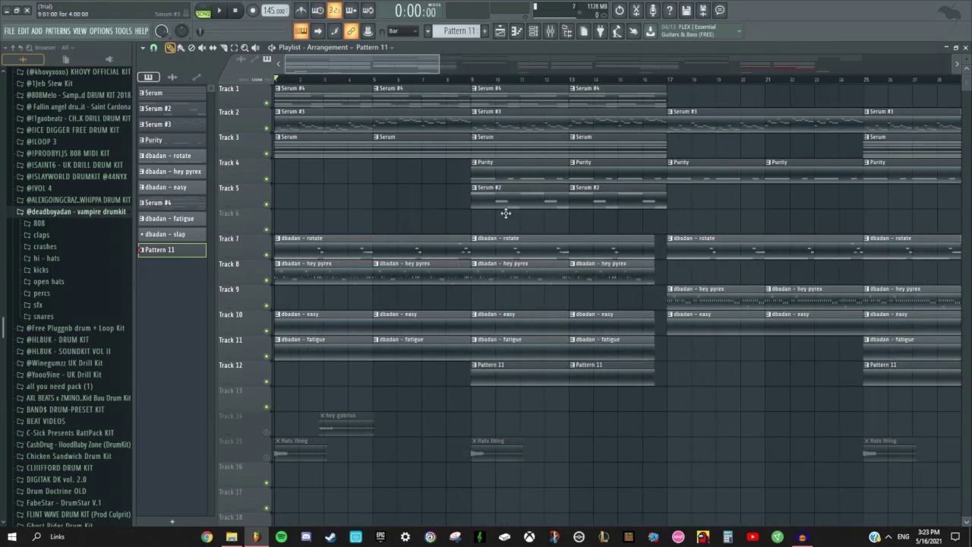
scroll(548, 217, down, 1)
scroll(386, 154, down, 1)
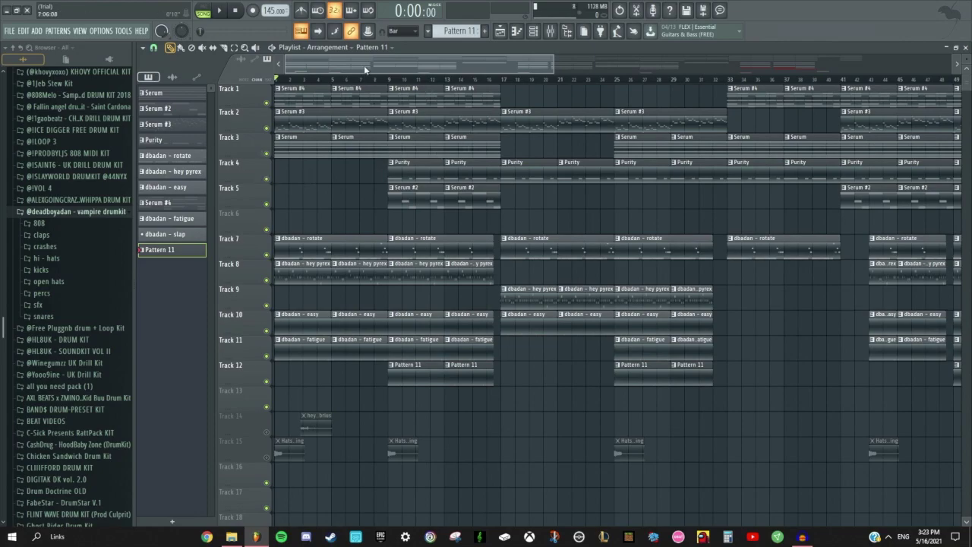
scroll(328, 214, up, 1)
scroll(328, 214, up, 1)
drag(339, 67, 329, 69)
scroll(308, 180, up, 1)
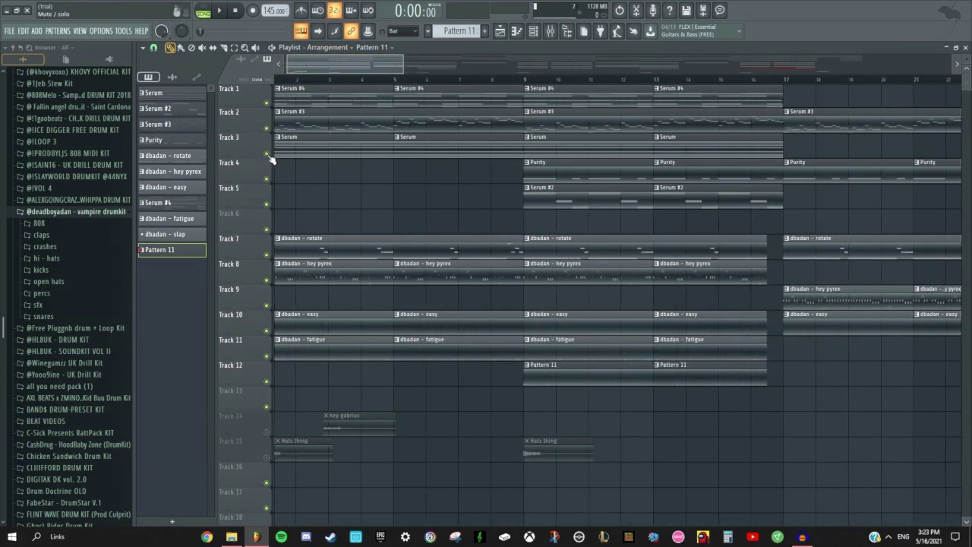
Isolate the melody by soloing Track 3 and unmuting Tracks 2 and 1.
right_click(266, 154)
click(265, 124)
click(263, 105)
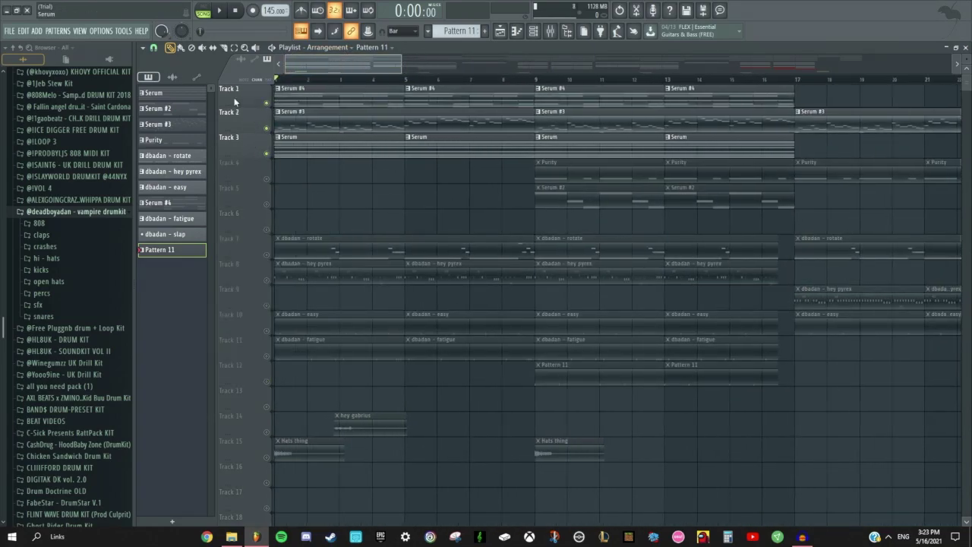
Solo Track 1 and play its Serum #4 melody from the start of the song.
right_click(266, 103)
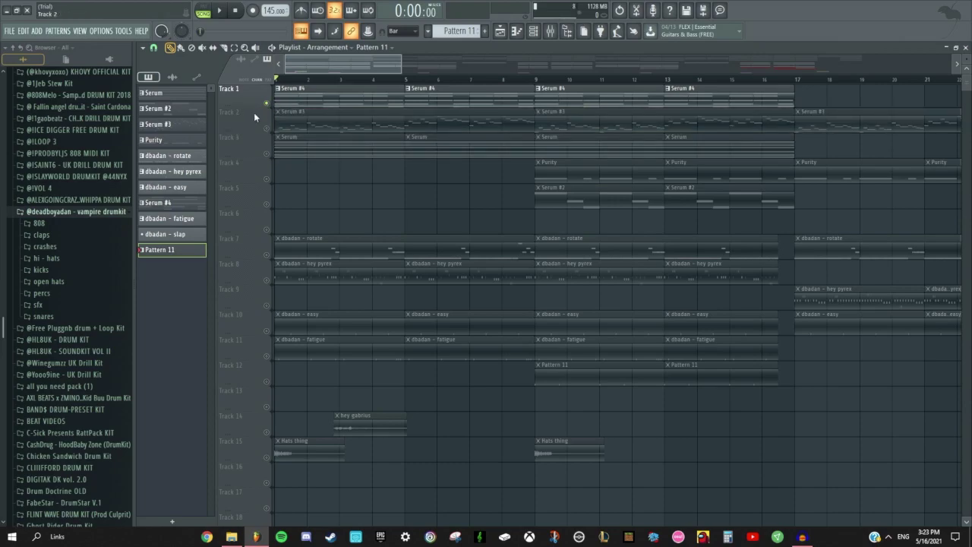
key(space)
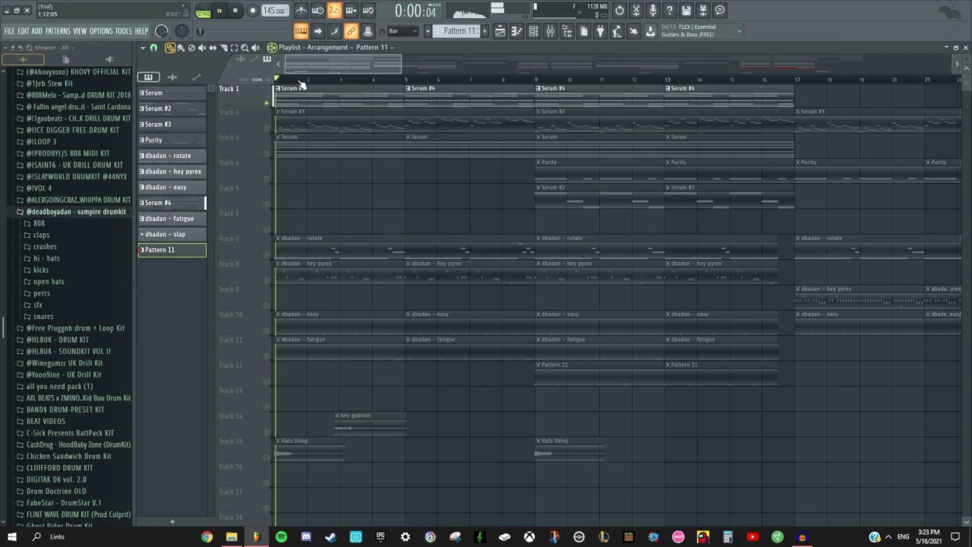
key(space)
Mute Track 1, unmute Track 2 and play the Serum #3 melody from the start.
click(263, 104)
click(266, 126)
key(space)
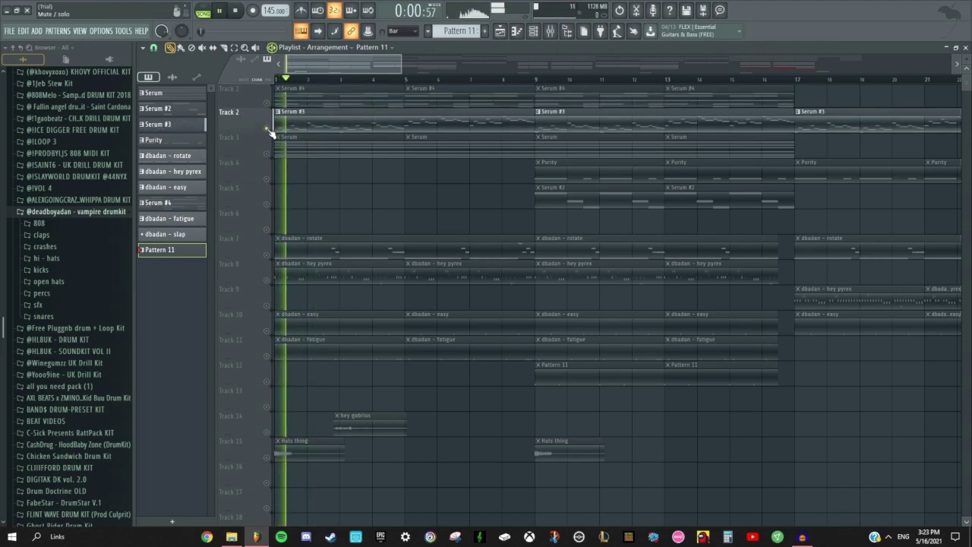
key(space)
Mute Track 2, unmute Track 3 and play the Serum pattern alone from the start.
click(266, 127)
click(266, 152)
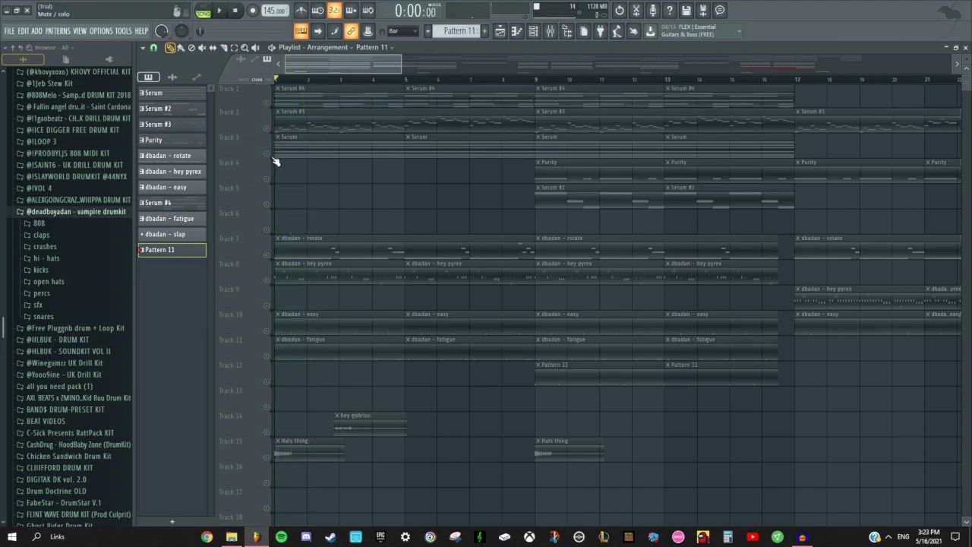
click(266, 152)
key(space)
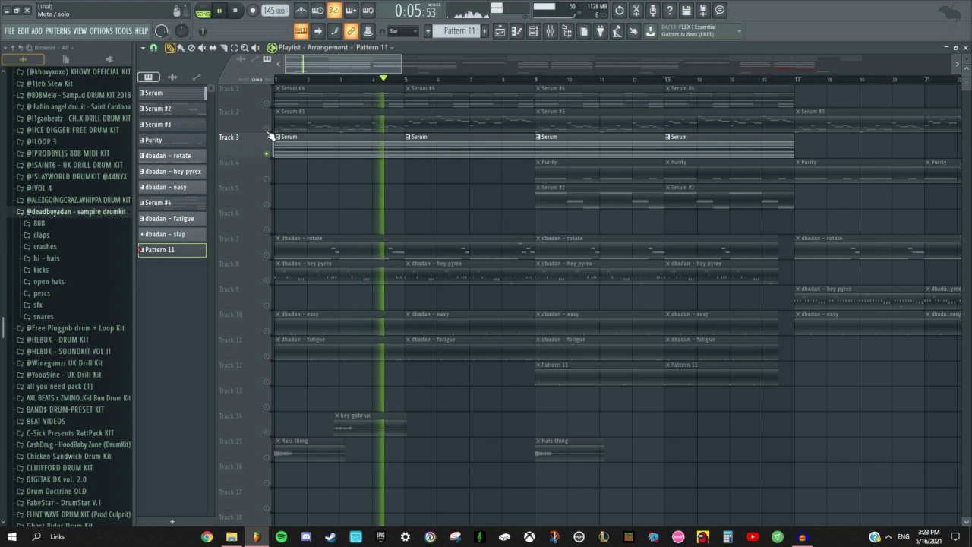
key(space)
Unmute Tracks 2 and 1 and play the three Serum tracks together from the start.
click(266, 128)
click(266, 103)
scroll(350, 210, down, 2)
key(space)
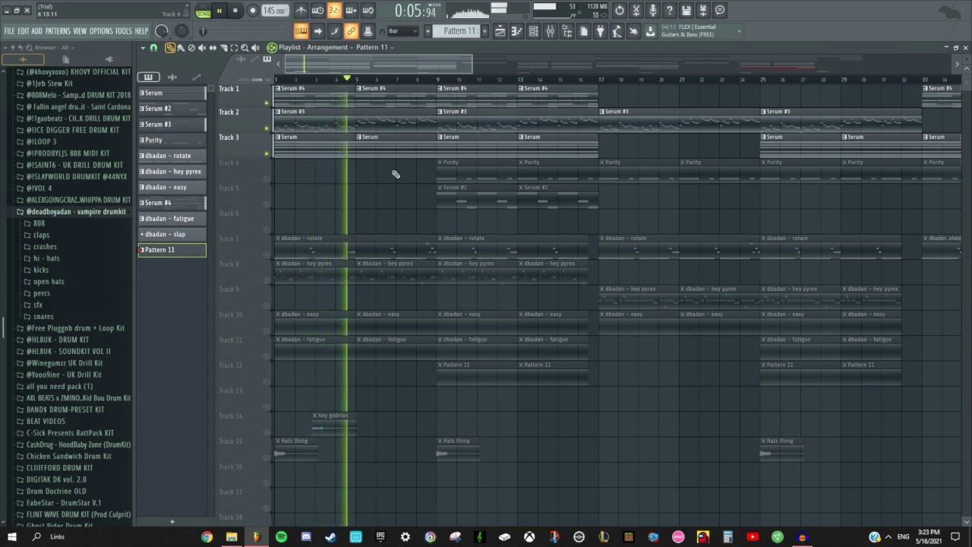
key(space)
Unmute Tracks 7 through 11 and play the drums together with the melody from the start.
scroll(310, 107, down, 2)
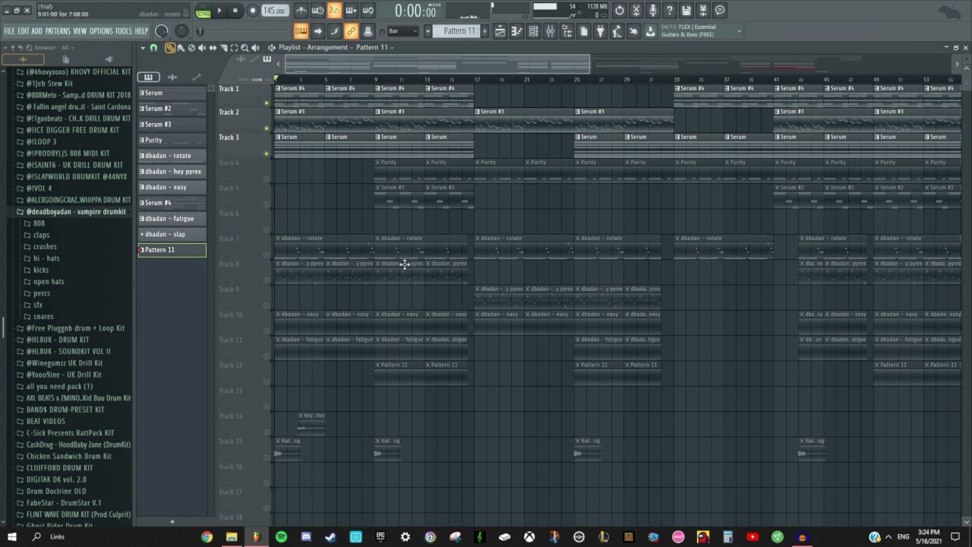
scroll(404, 264, up, 4)
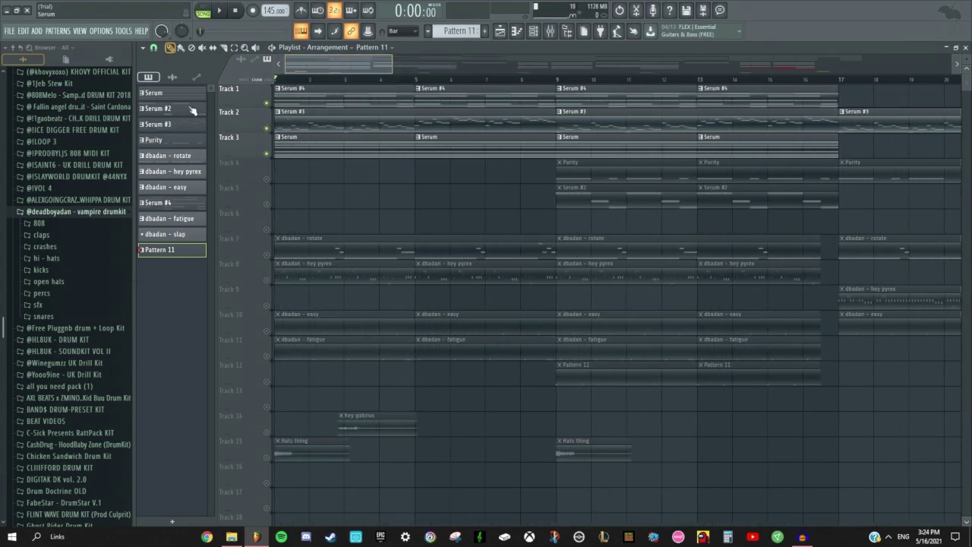
mouse_move(265, 255)
mouse_down()
mouse_move(267, 343)
mouse_move(319, 360)
mouse_up()
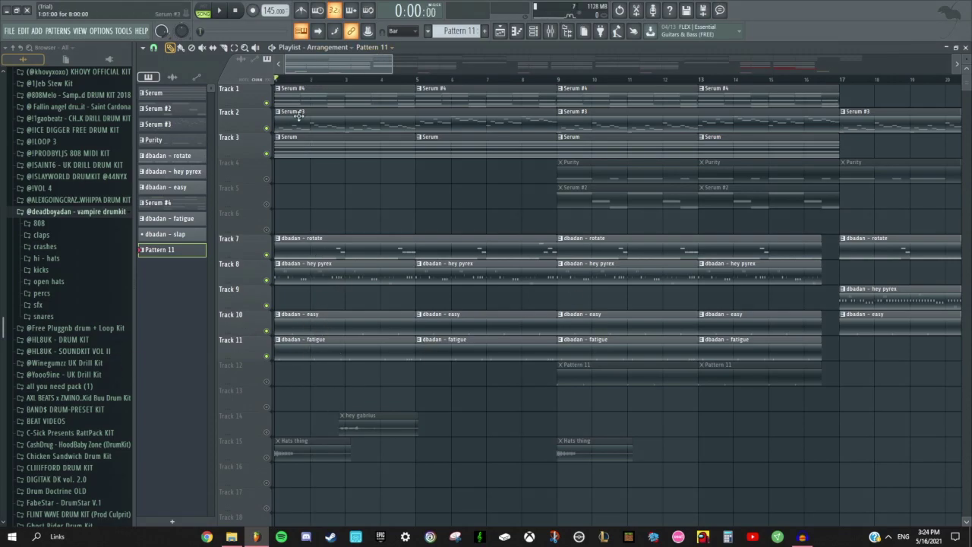
scroll(298, 116, down, 1)
key(space)
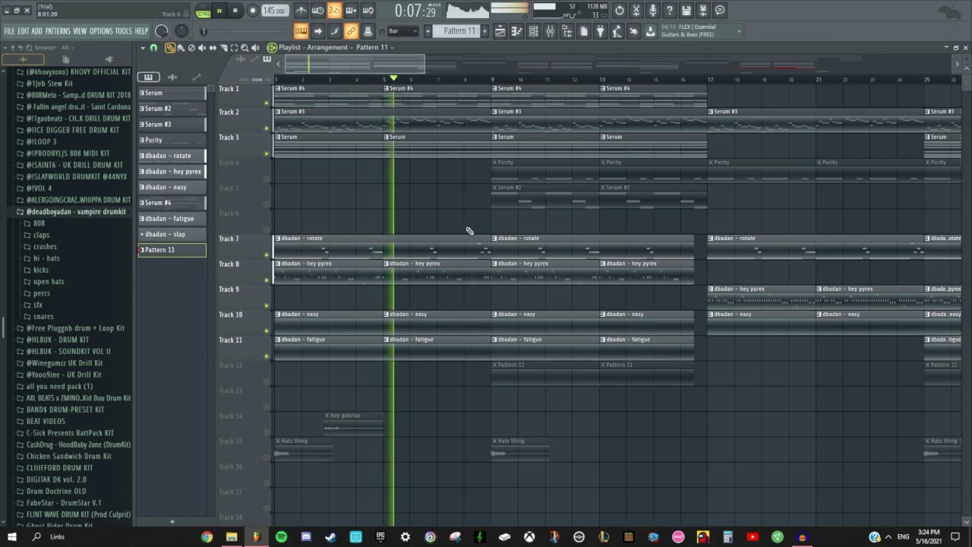
scroll(497, 266, down, 2)
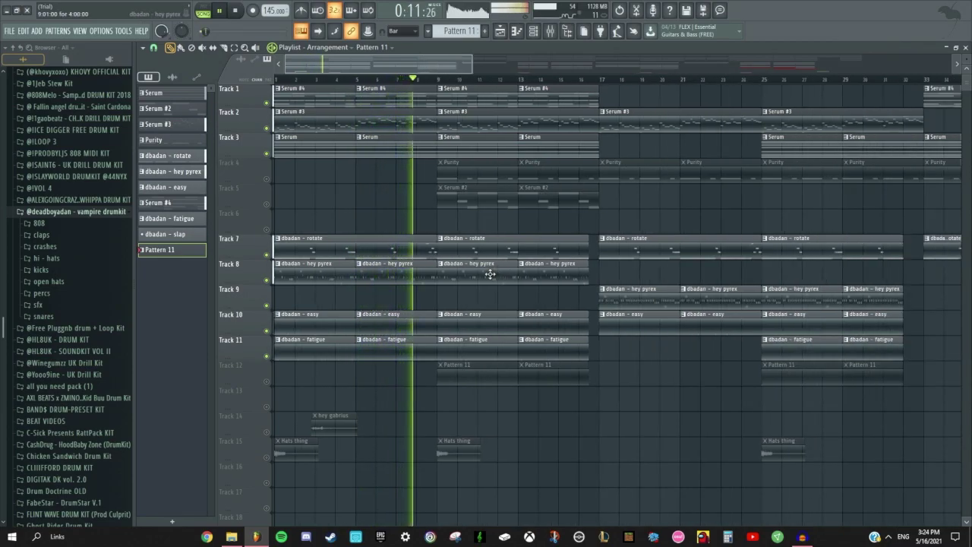
key(space)
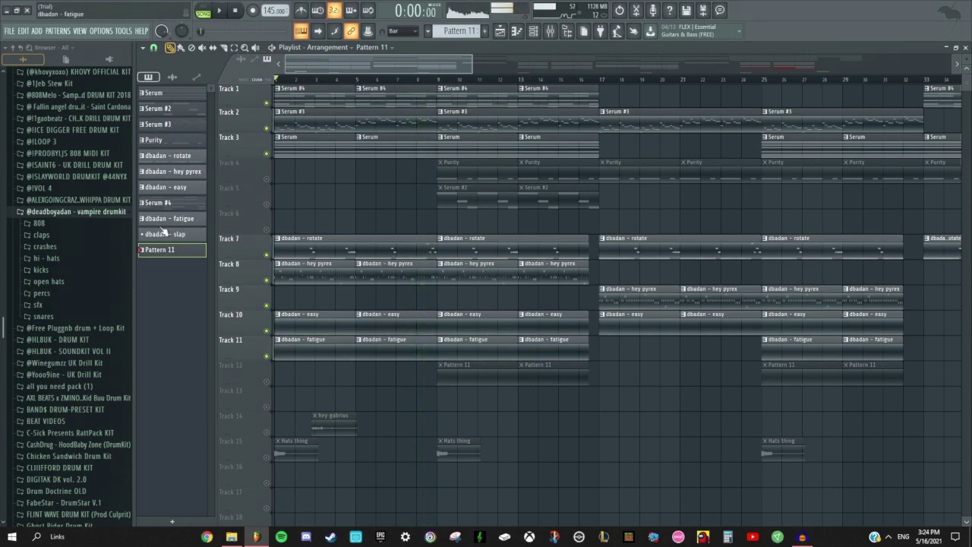
Unmute Track 4 (Purity) and Track 5 (Serum #2), and play the arrangement from bar 9.
scroll(177, 113, down, 2)
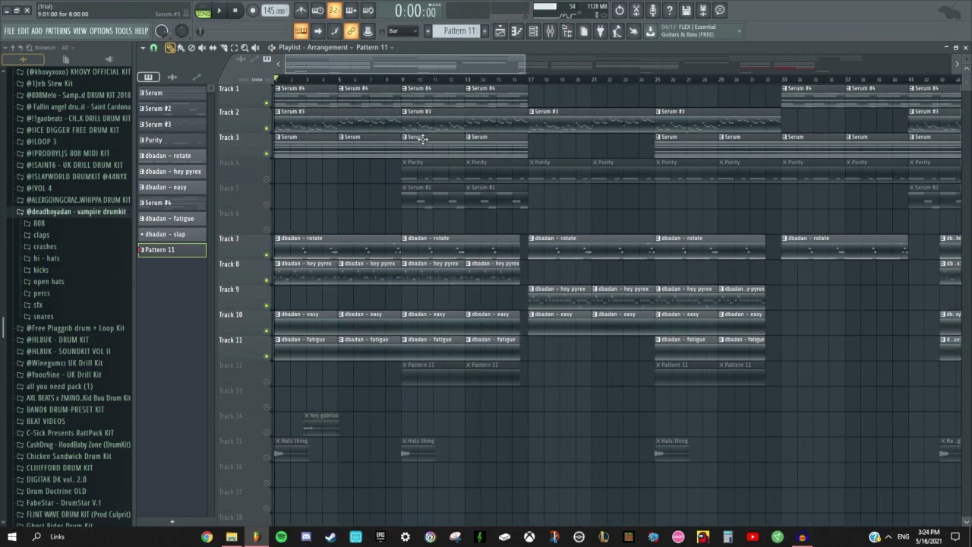
scroll(414, 148, up, 2)
click(266, 179)
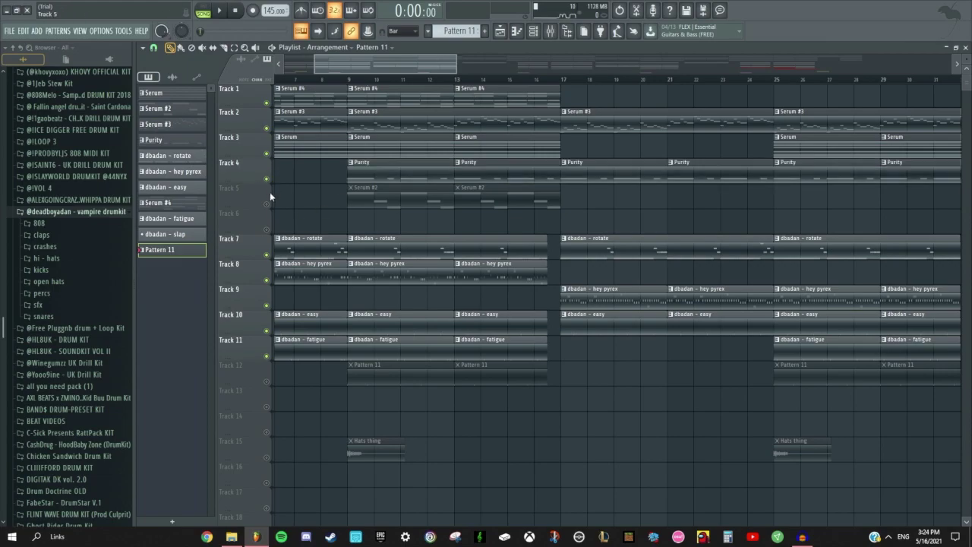
click(266, 203)
scroll(459, 217, up, 1)
click(308, 79)
key(space)
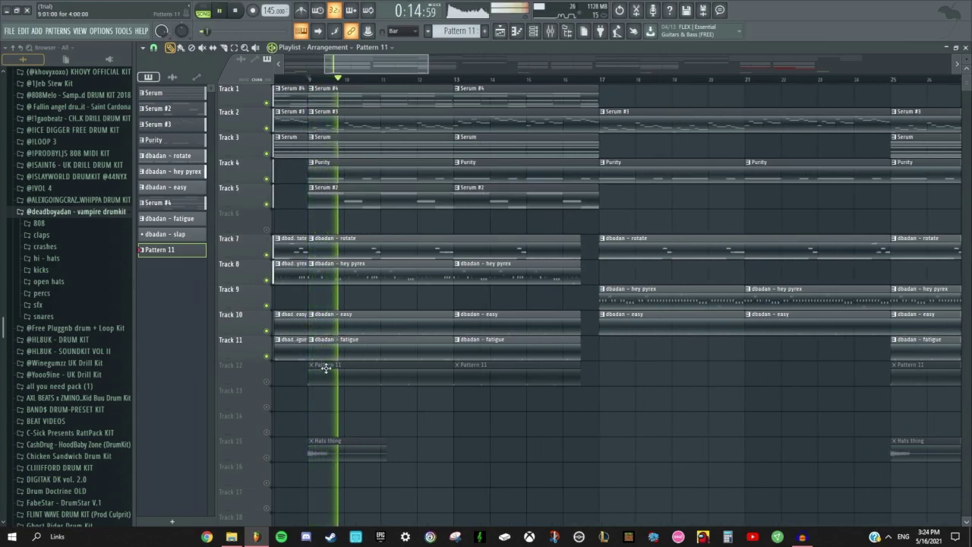
key(space)
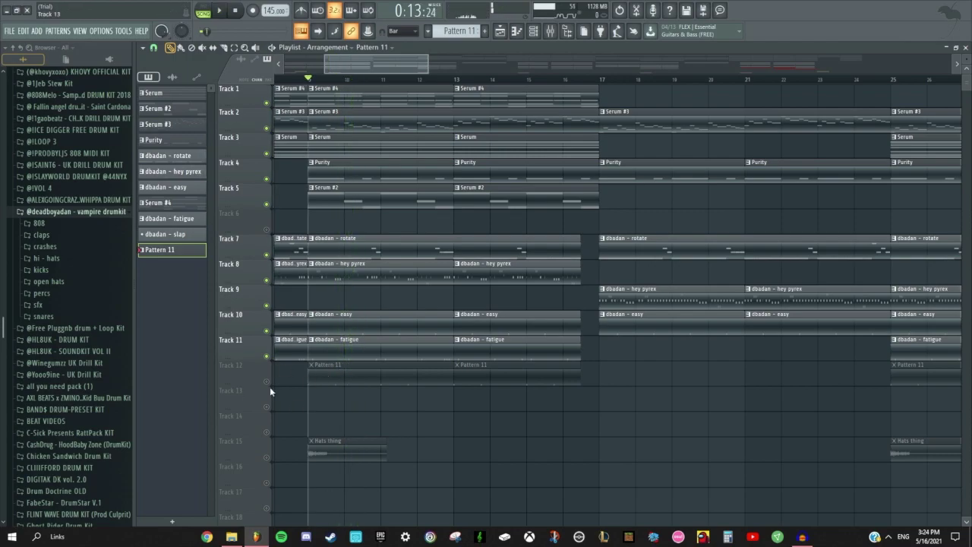
Unmute Track 12 and play the section from bar 9 with Pattern 11 included.
click(269, 386)
scroll(416, 239, down, 1)
scroll(414, 236, down, 2)
key(space)
scroll(413, 250, up, 2)
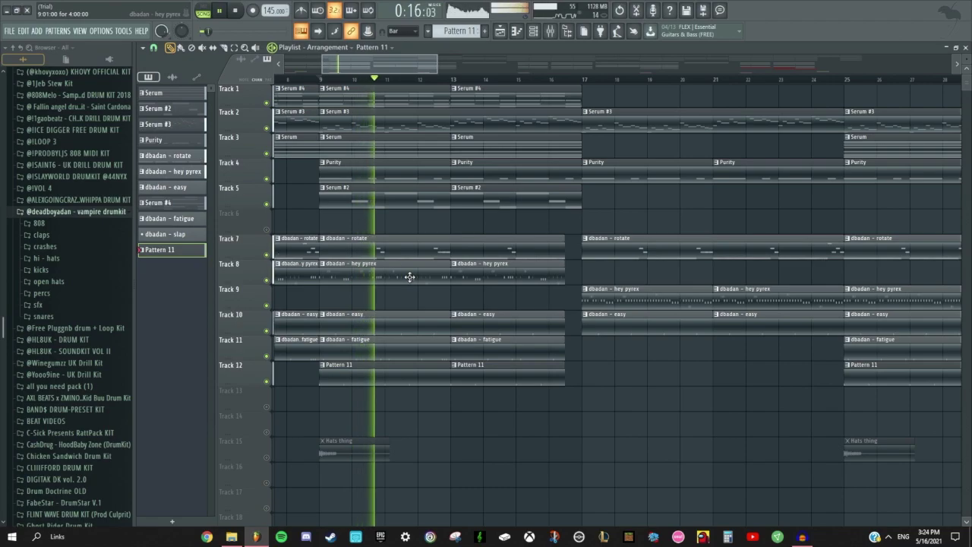
scroll(402, 285, down, 3)
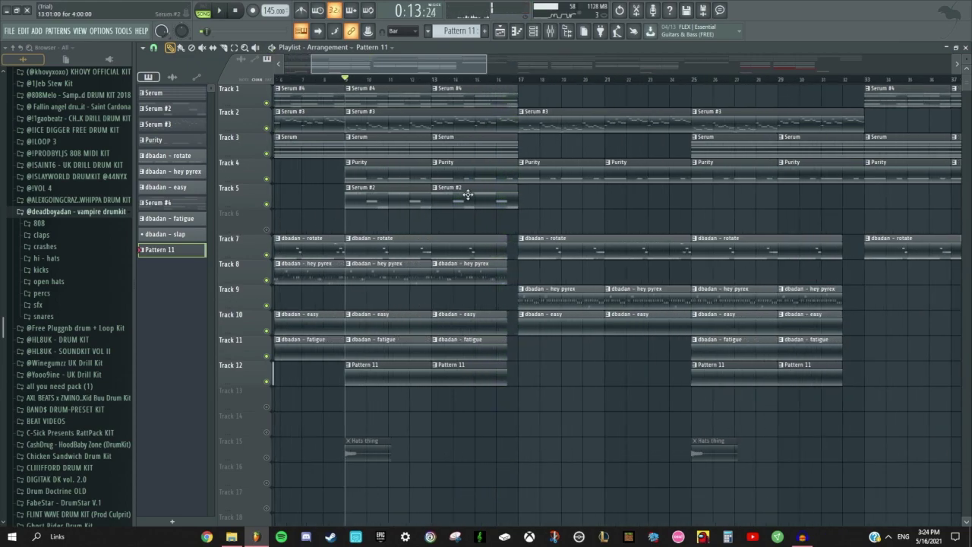
Look over the arrangement up to the second section and move the playback position to bar 17.
scroll(437, 194, down, 3)
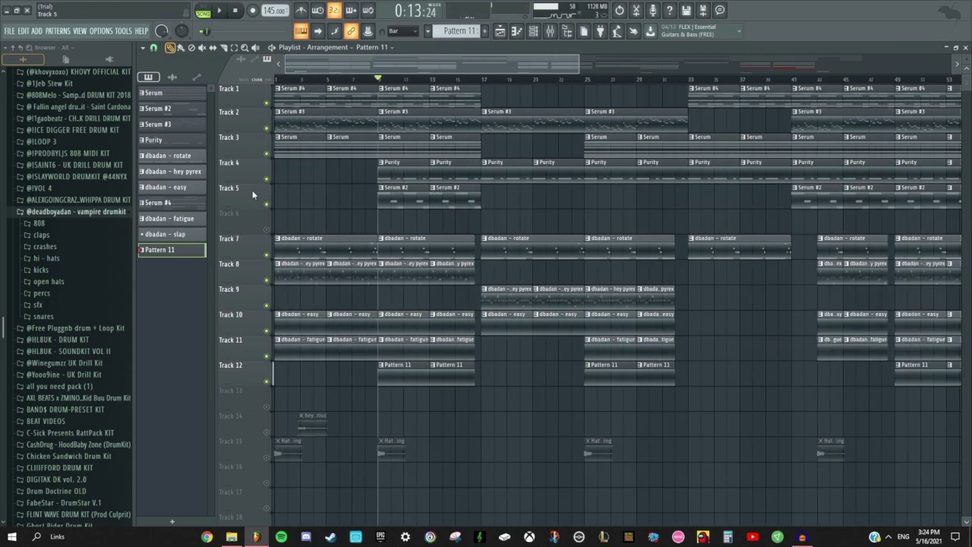
scroll(369, 196, down, 2)
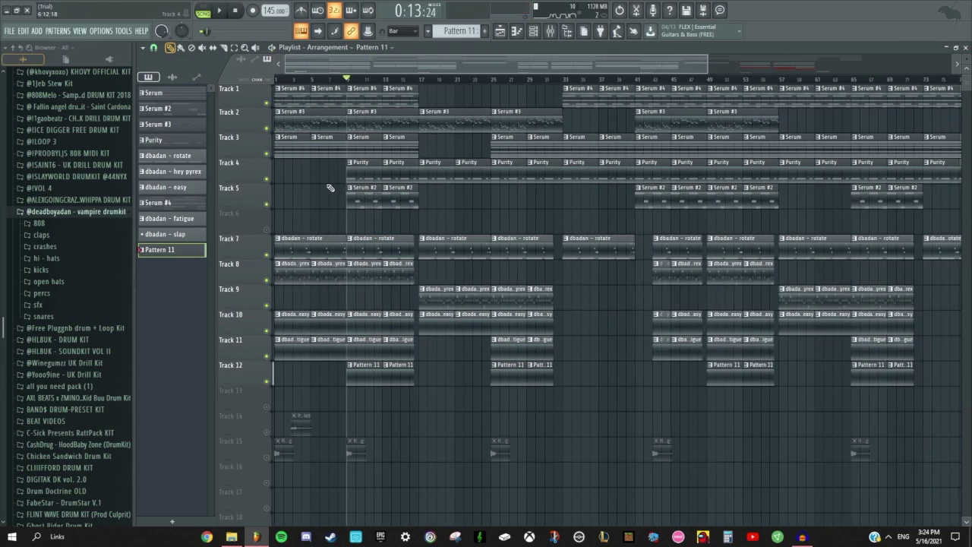
scroll(342, 152, up, 1)
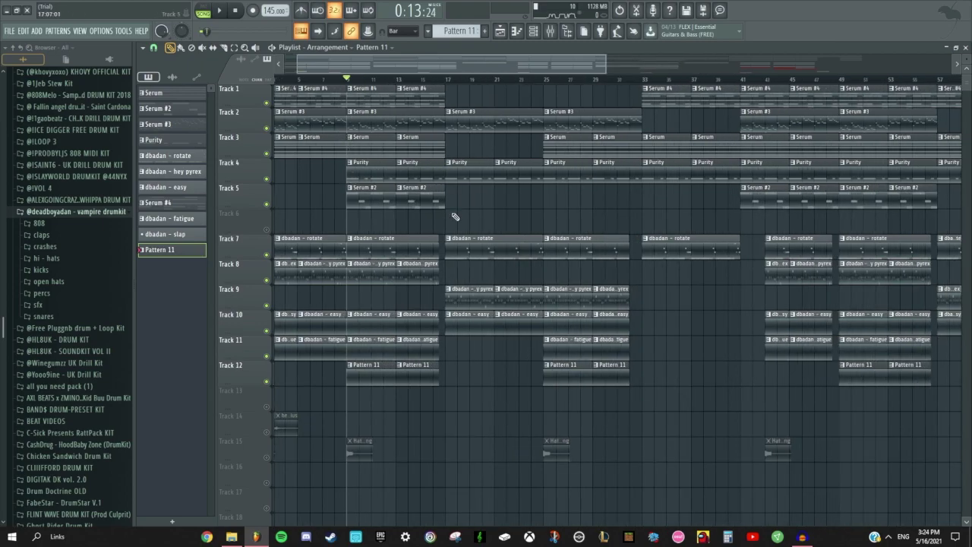
scroll(452, 189, up, 5)
scroll(362, 313, down, 3)
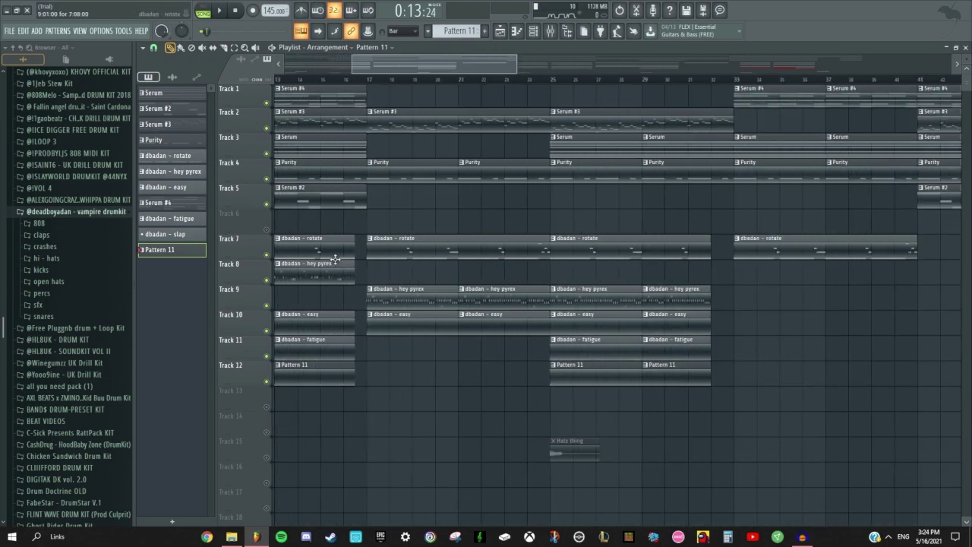
click(437, 80)
click(453, 80)
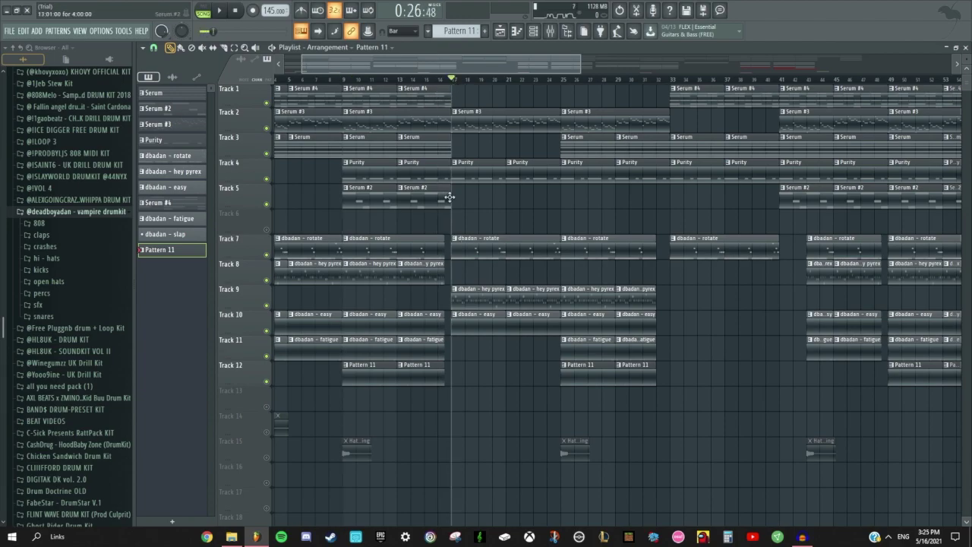
Solo Track 2, unmute Track 4 and play Serum #3 with Purity from bar 17.
scroll(449, 198, up, 4)
right_click(268, 130)
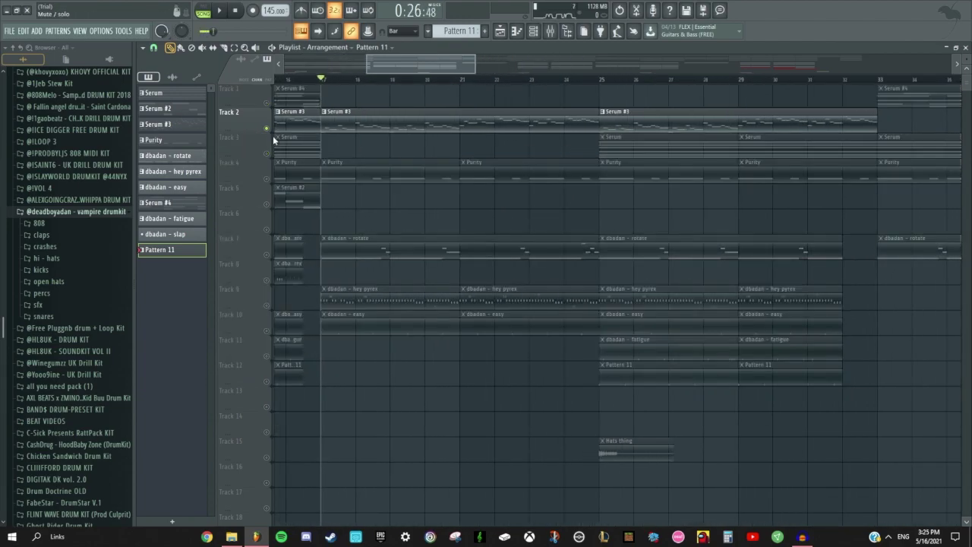
click(266, 179)
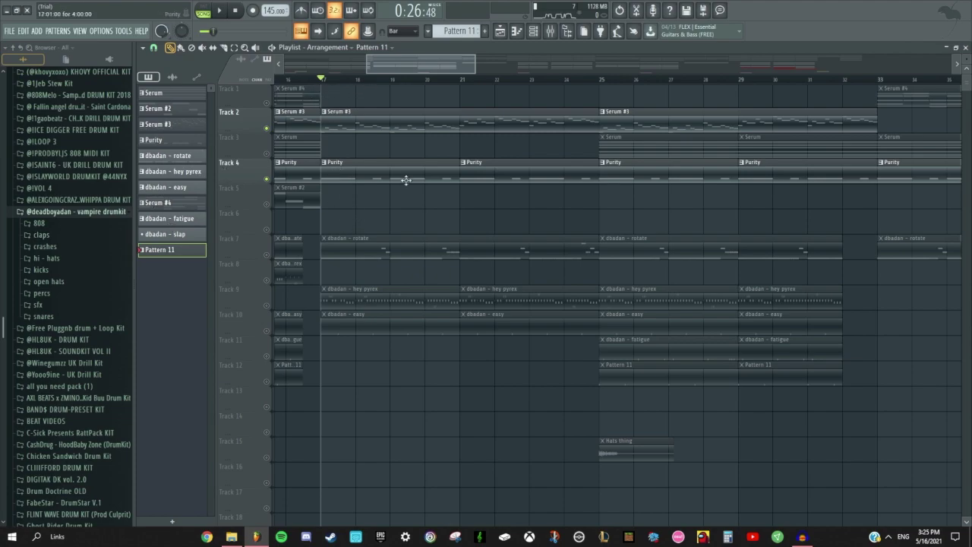
scroll(381, 152, down, 2)
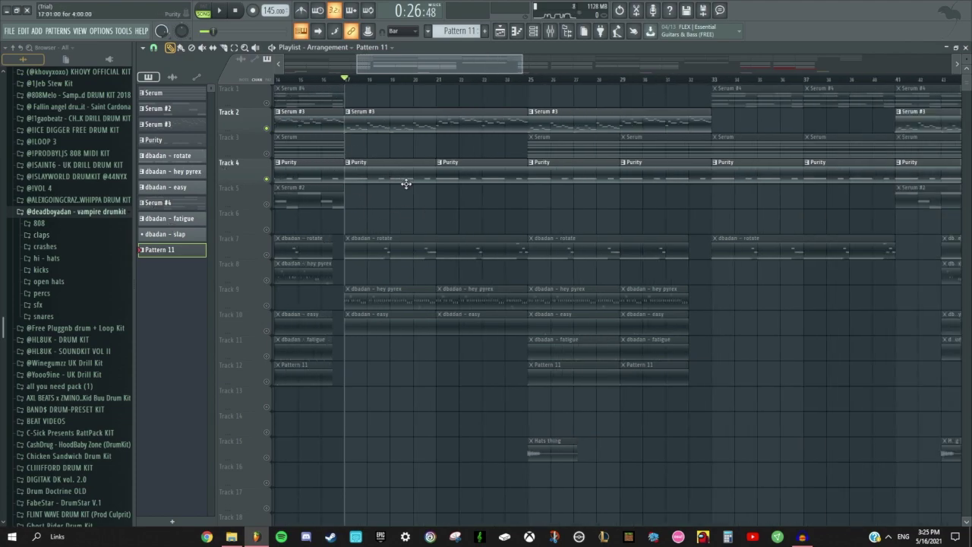
key(space)
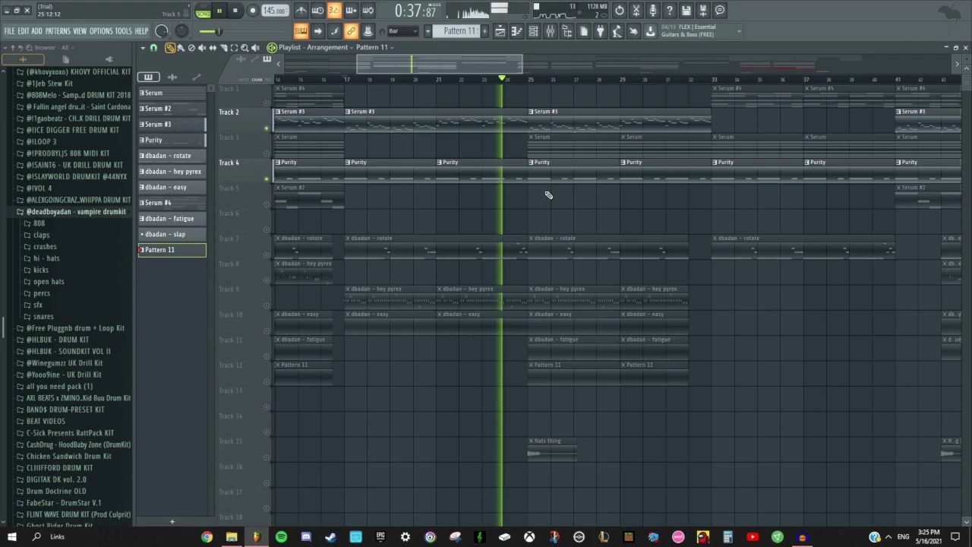
Stop playback, restore all soloed-out tracks and briefly play the full mix from bar 17.
key(space)
scroll(471, 205, down, 3)
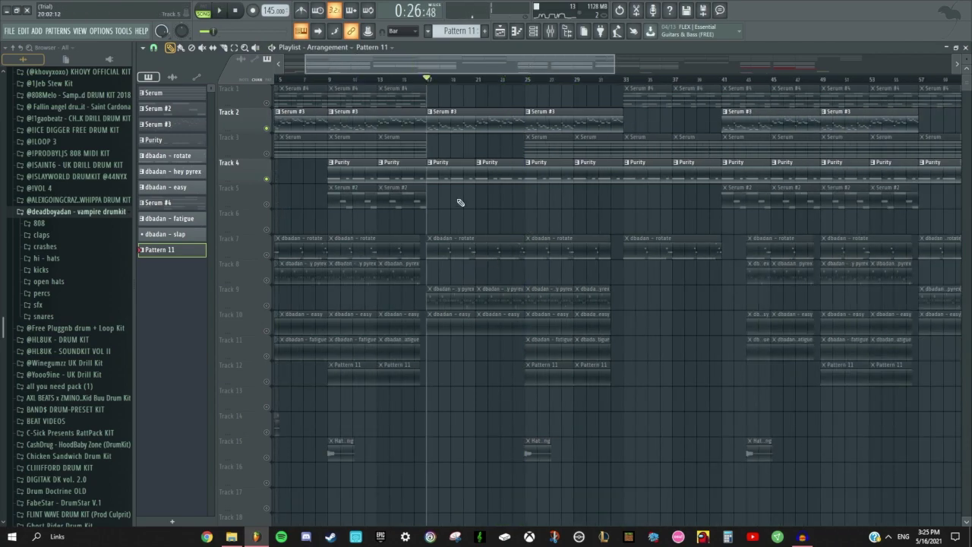
right_click(266, 256)
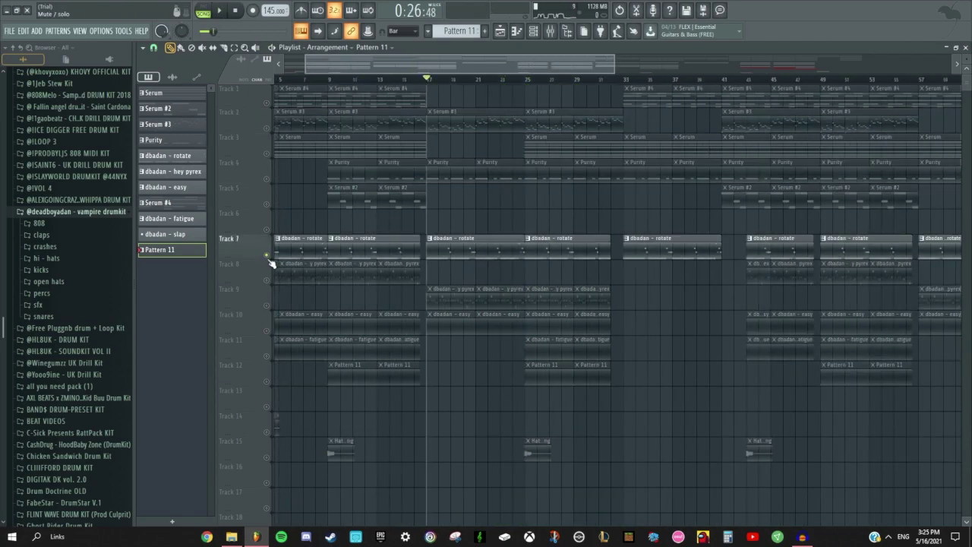
right_click(270, 260)
scroll(462, 262, up, 3)
key(space)
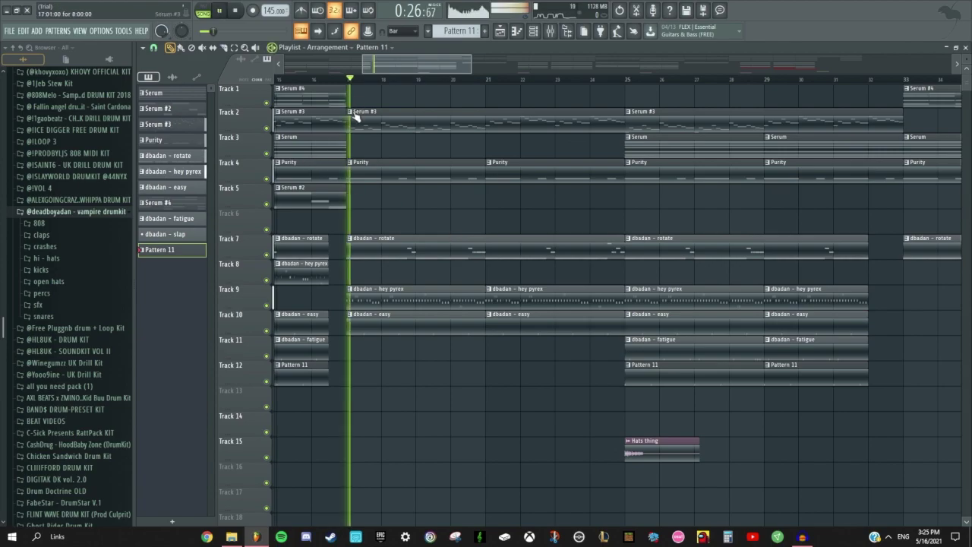
key(space)
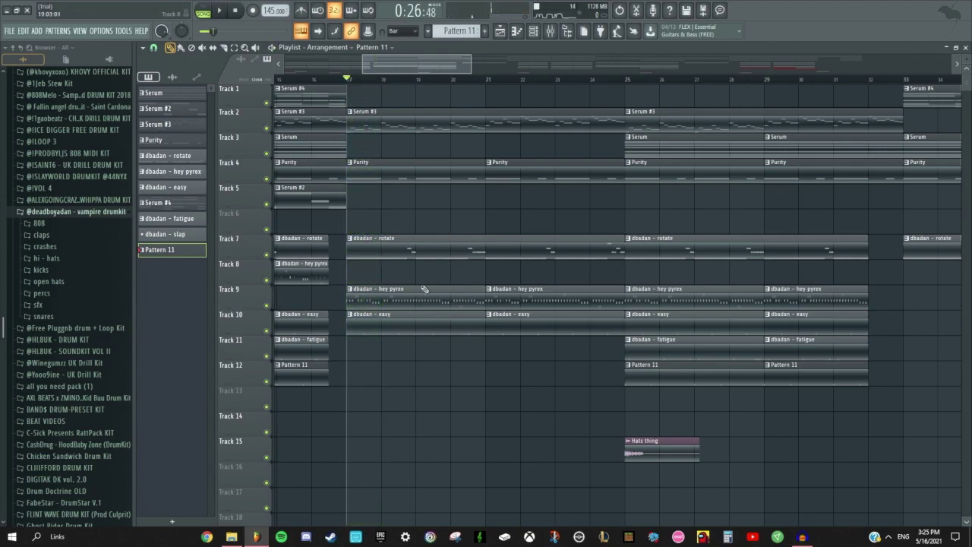
Examine the notes of the dbadan - hey pyrex pattern from Track 9 in the piano roll and return to the playlist.
scroll(415, 288, up, 2)
double_click(385, 318)
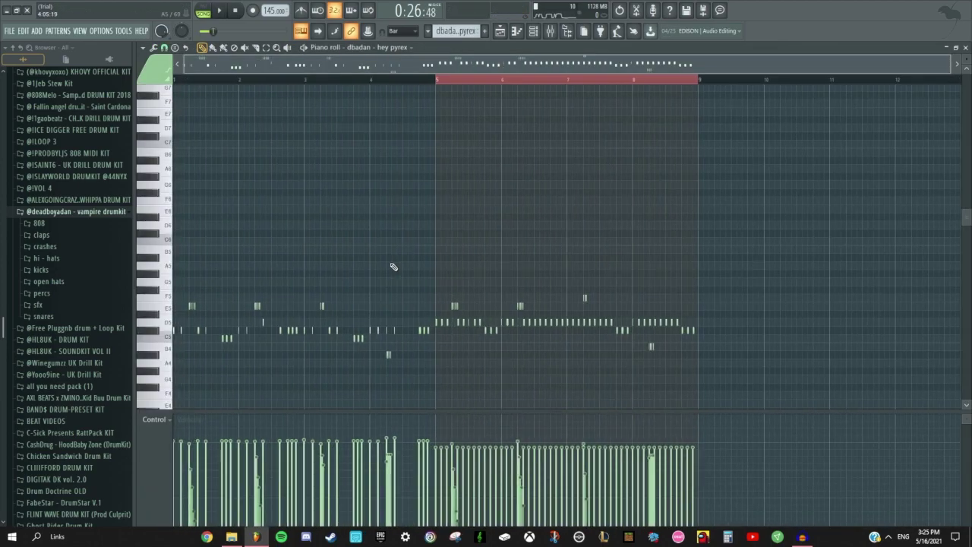
click(965, 48)
click(542, 91)
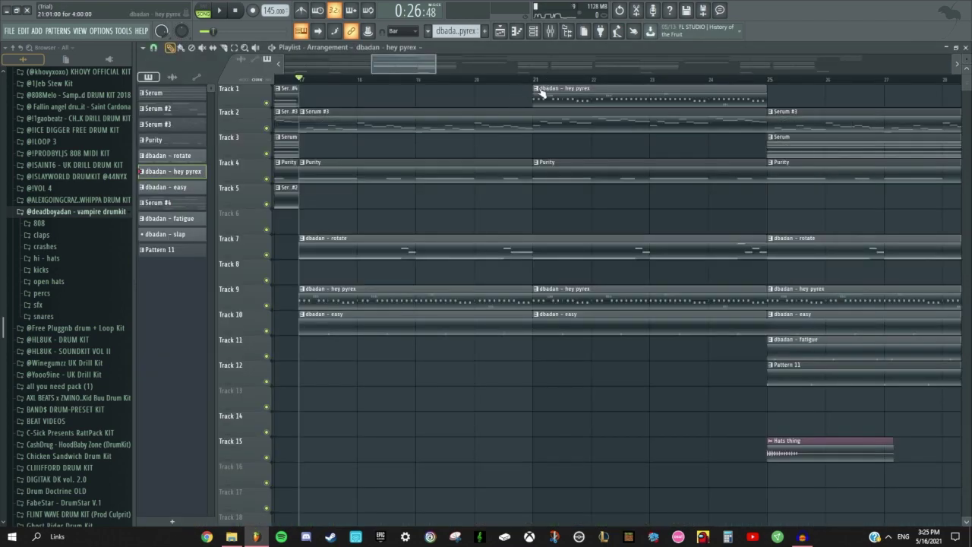
right_click(541, 92)
Play the full mix from bar 17 and mute Tracks 15 and 16 during playback.
scroll(313, 148, down, 2)
key(space)
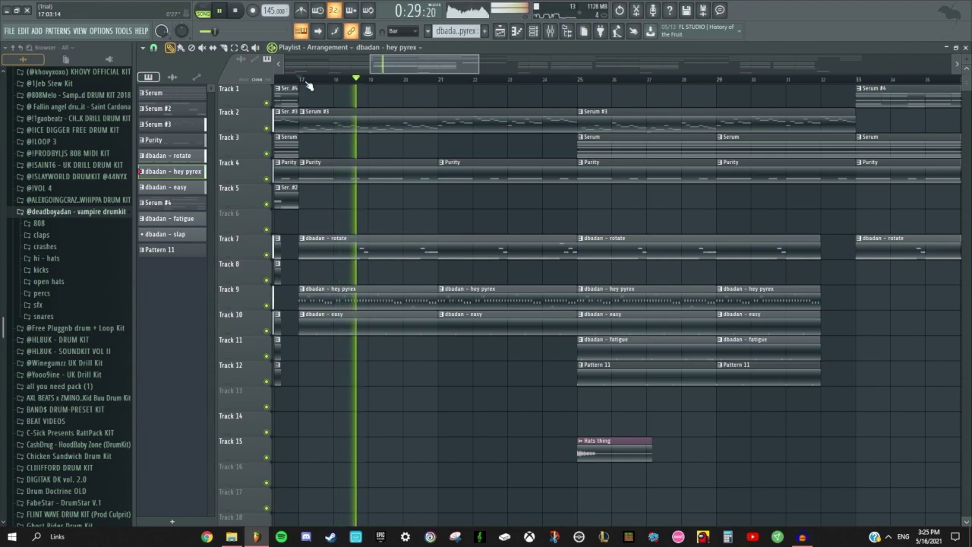
scroll(381, 281, down, 2)
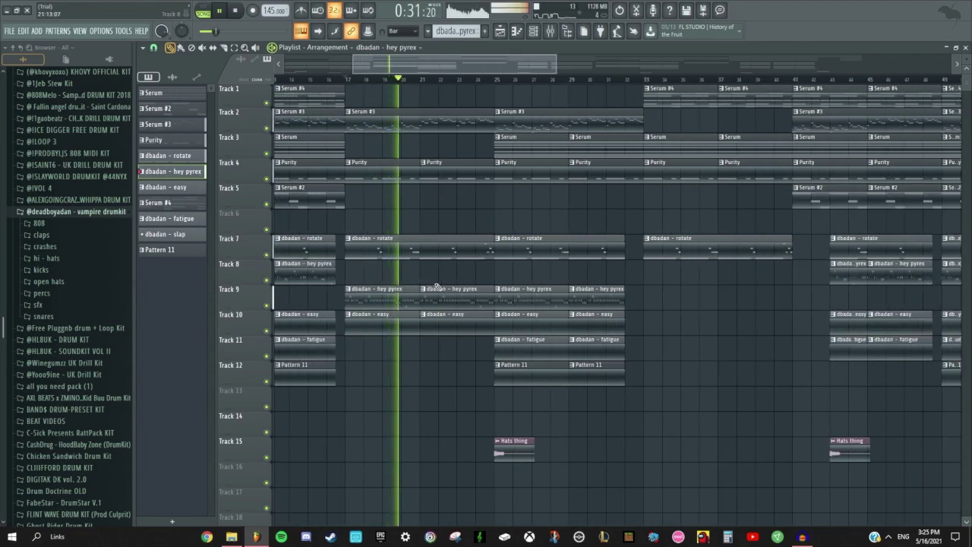
scroll(505, 317, up, 1)
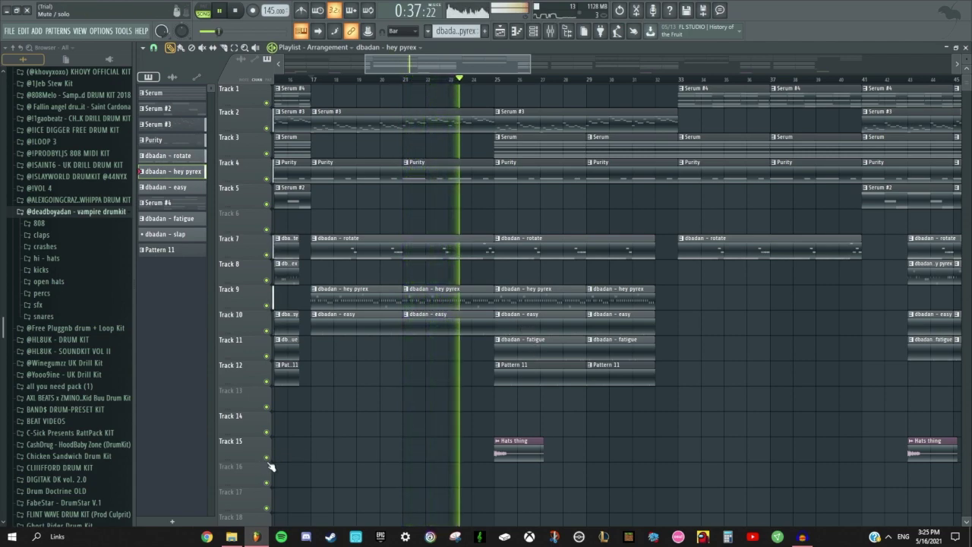
drag(265, 457, 266, 482)
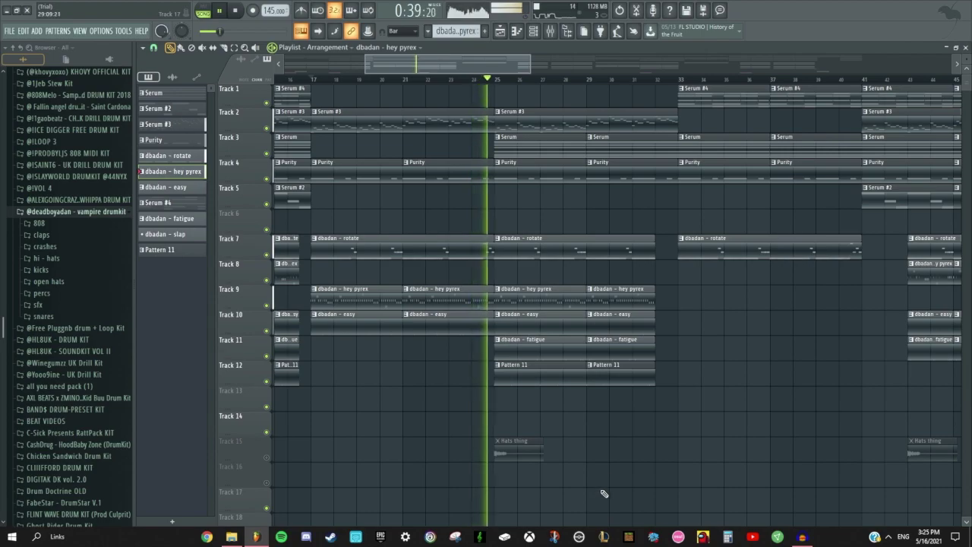
key(space)
Solo Track 3 (Serum), play it from bar 25 and restore all tracks.
scroll(608, 425, up, 2)
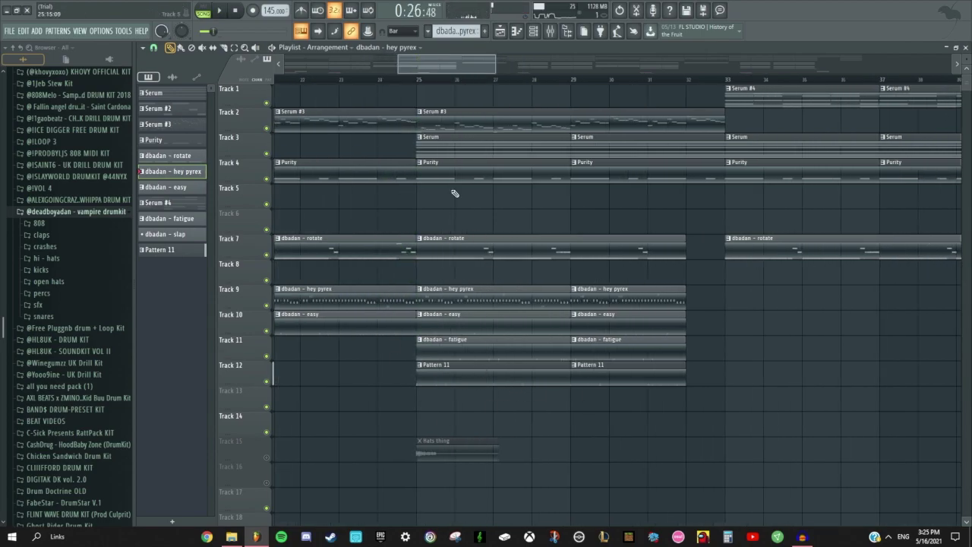
click(267, 179)
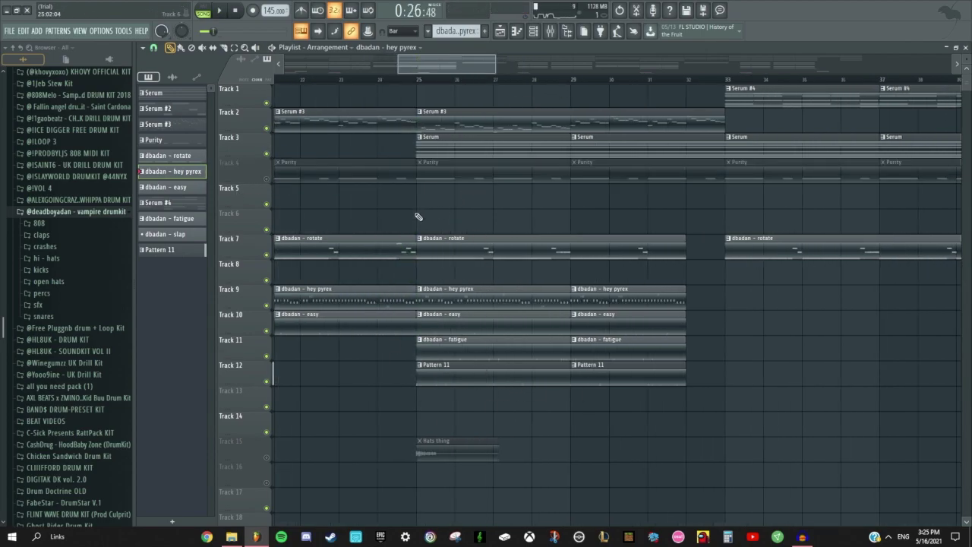
click(267, 180)
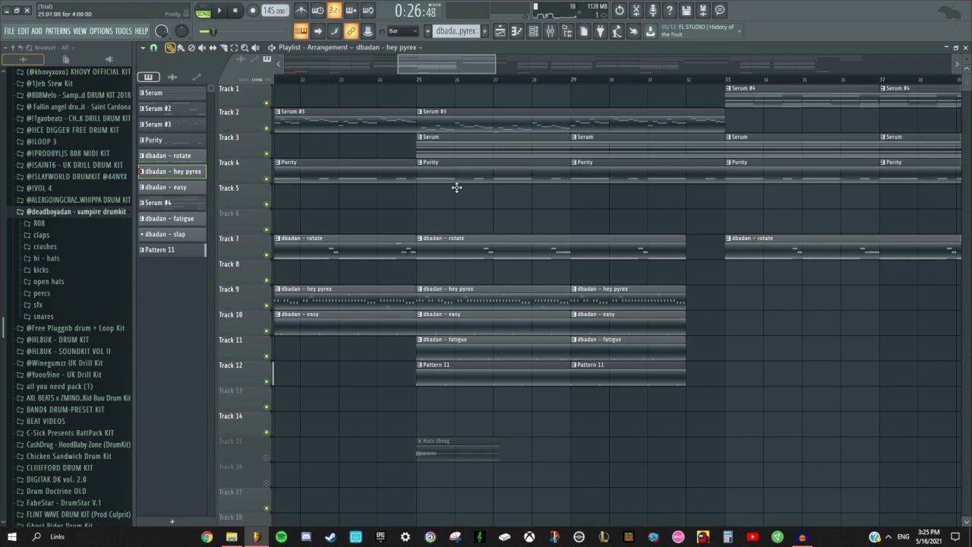
right_click(267, 154)
key(space)
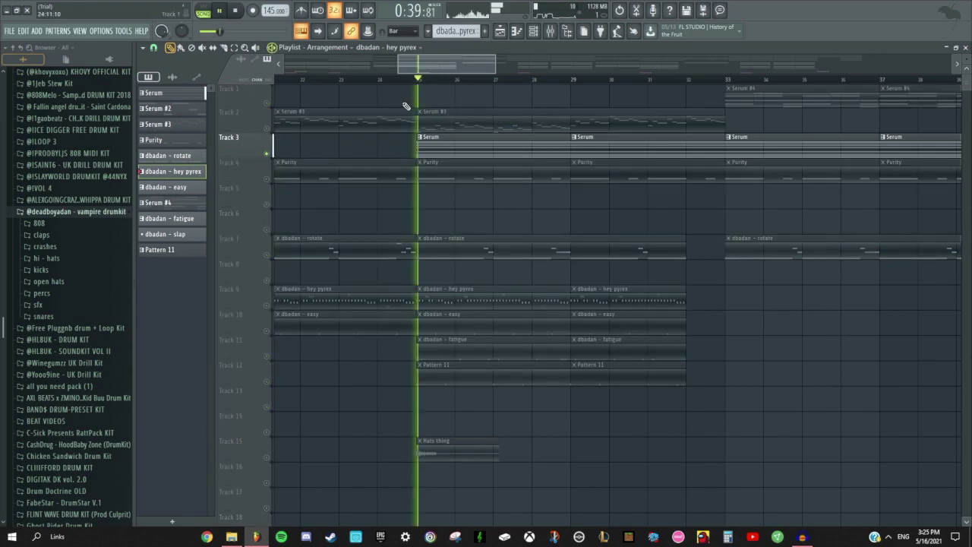
right_click(268, 155)
key(space)
Mute Track 15 (Hats thing) and play the remaining tracks from bar 25.
scroll(526, 195, down, 2)
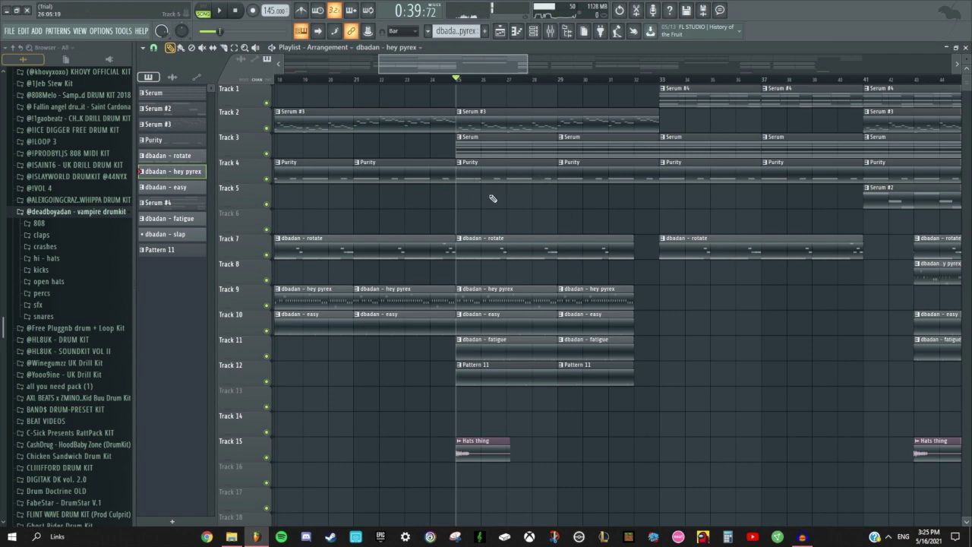
scroll(509, 352, up, 2)
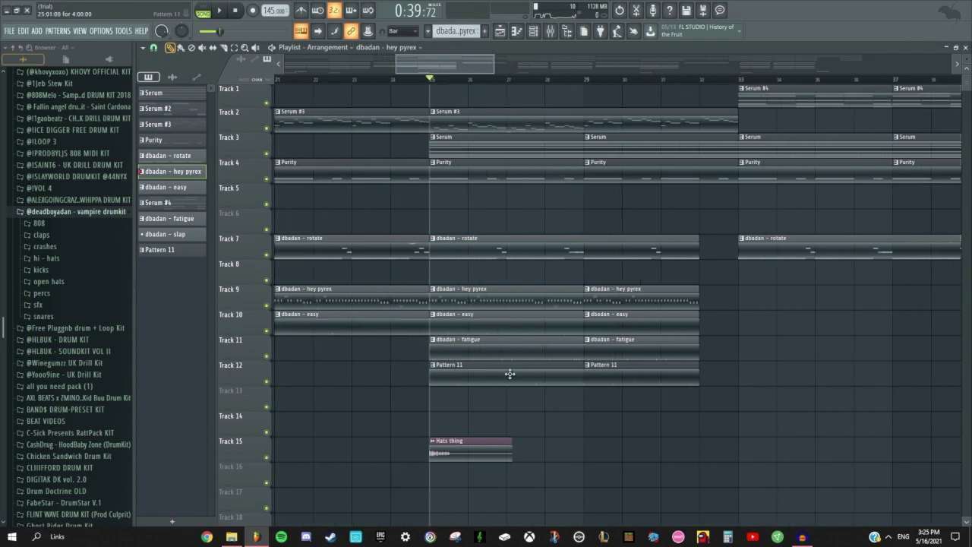
scroll(494, 285, down, 2)
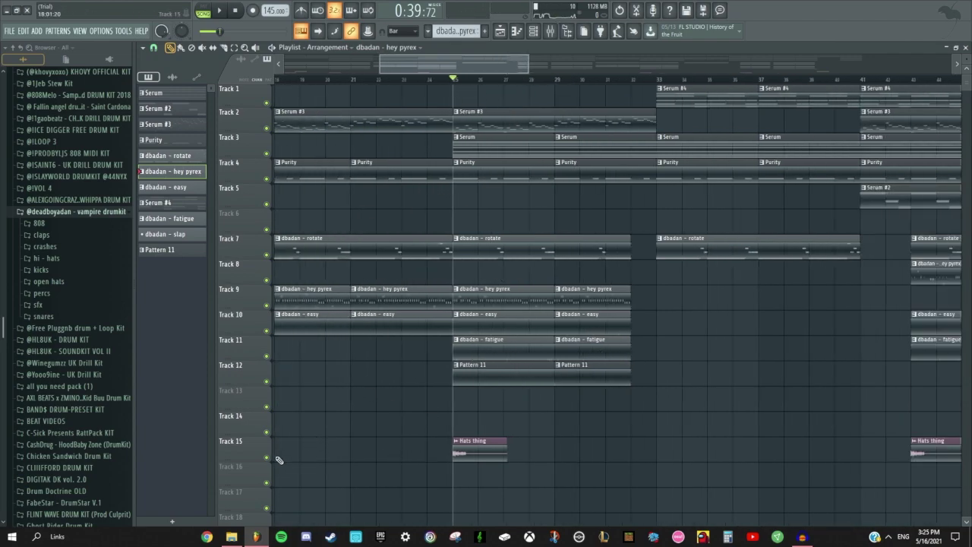
key(space)
scroll(706, 402, down, 2)
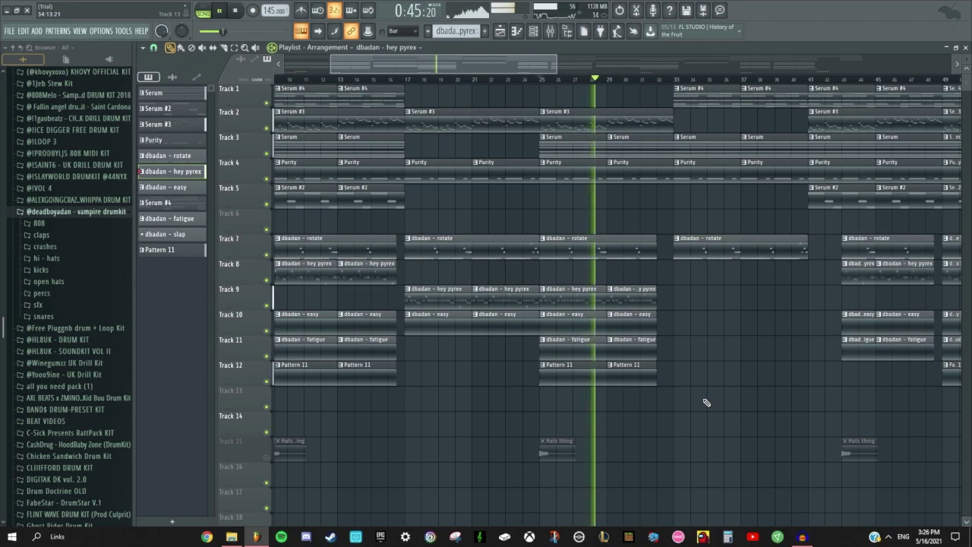
key(space)
Move the playback position to bar 32 and play the transition into bar 33.
scroll(627, 141, up, 2)
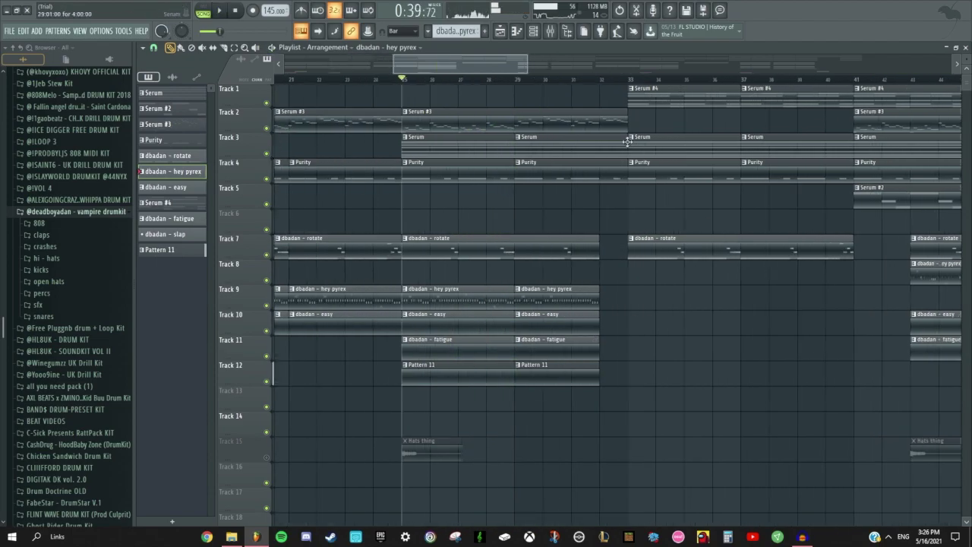
click(596, 82)
scroll(596, 82, up, 2)
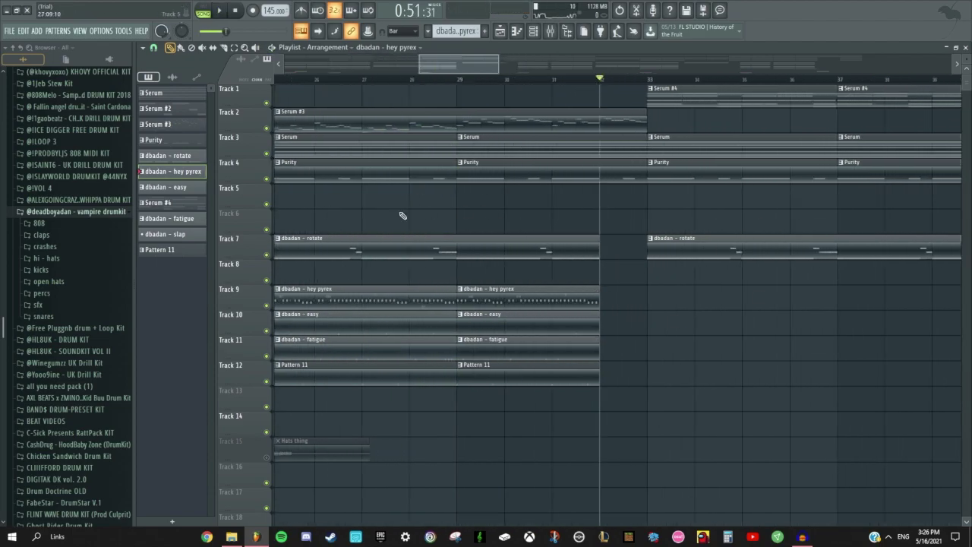
key(space)
scroll(672, 391, down, 2)
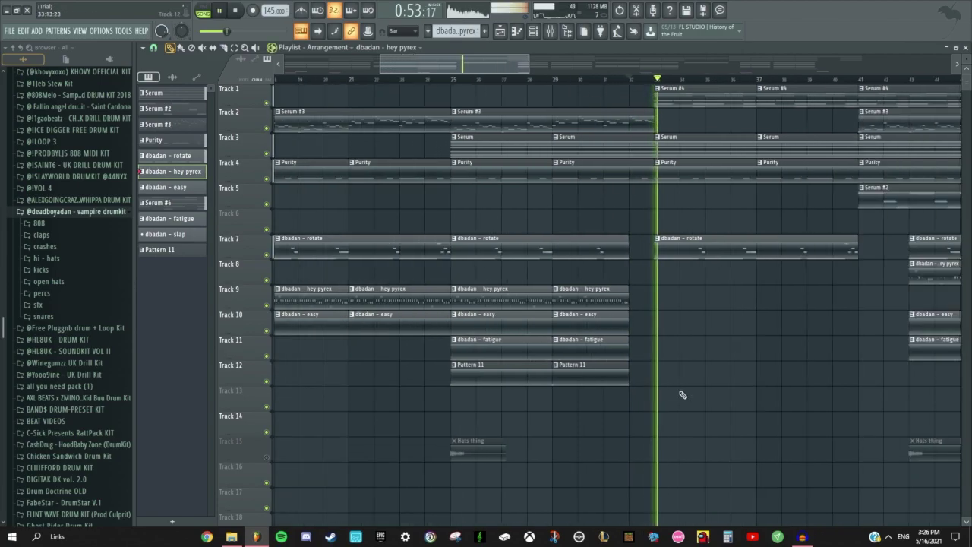
key(space)
Move the playback position to bar 33, solo Track 1 (Serum #4) and play it from there.
scroll(538, 289, down, 3)
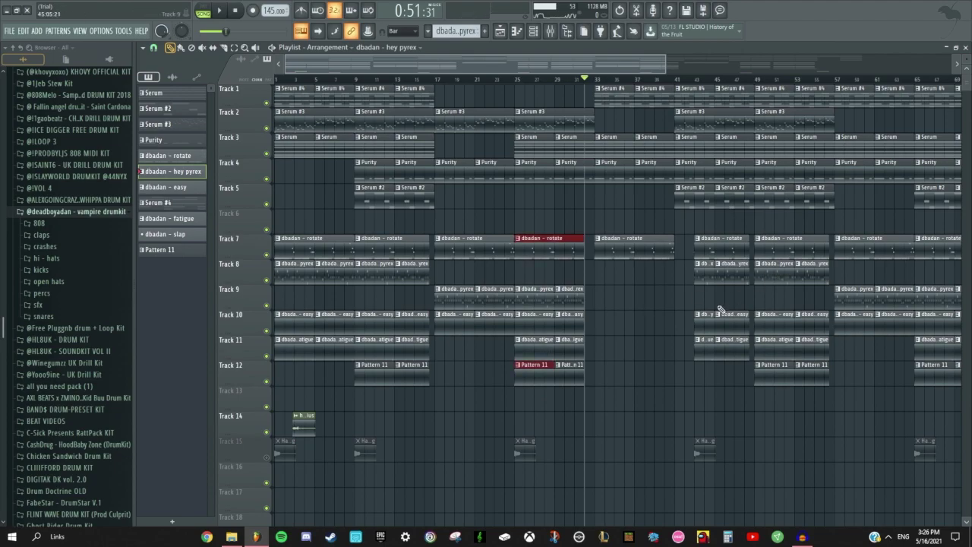
drag(618, 68, 655, 72)
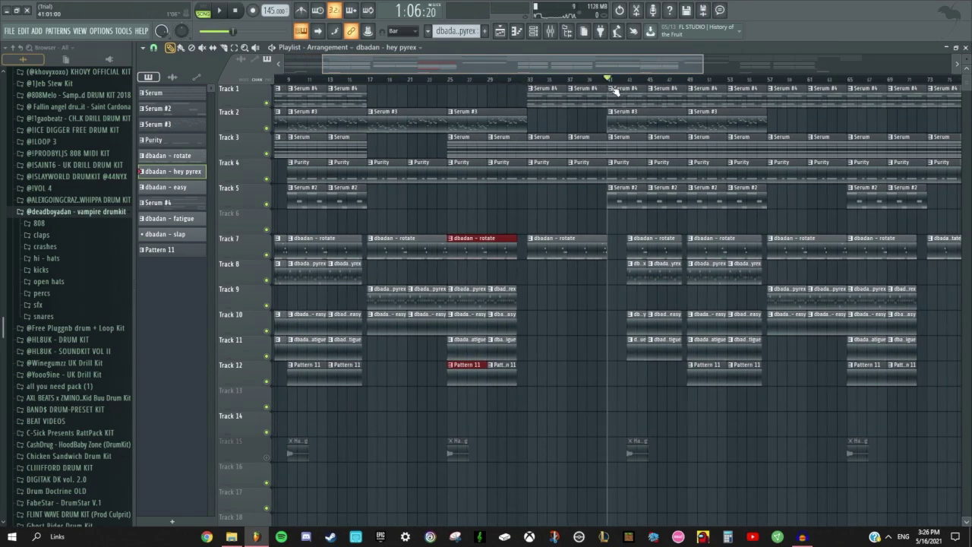
click(528, 79)
scroll(633, 278, up, 2)
scroll(618, 262, down, 3)
scroll(621, 260, up, 2)
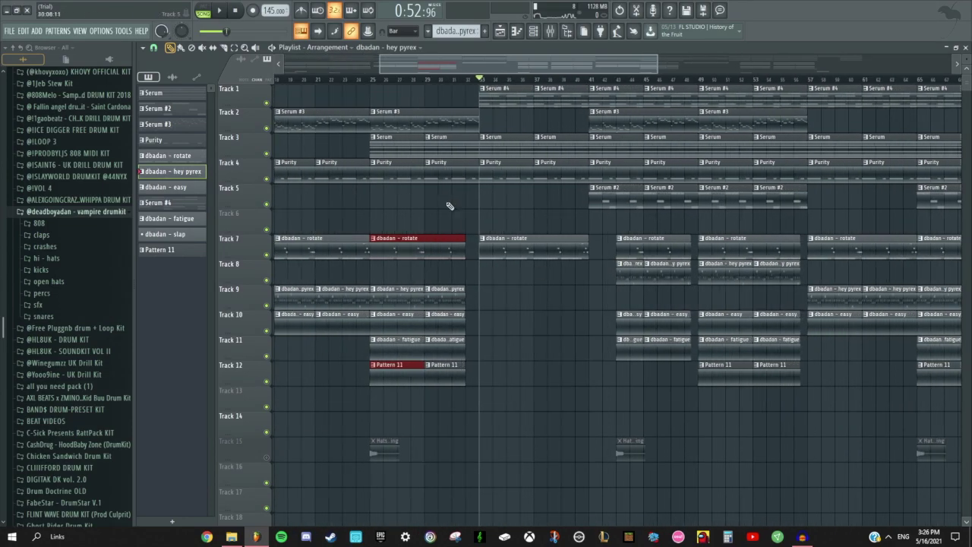
scroll(553, 200, up, 2)
right_click(267, 104)
key(space)
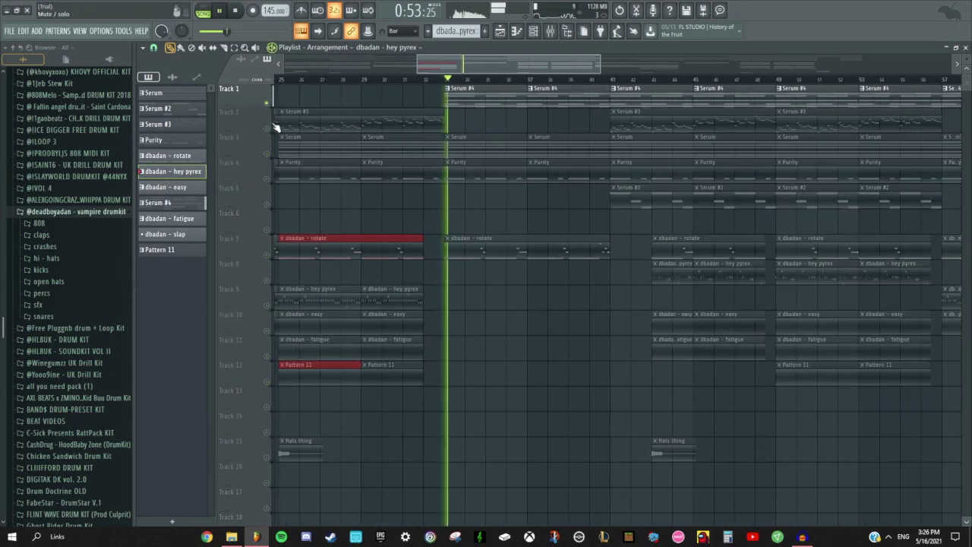
key(space)
Unmute Track 3 (Serum) and Track 4 (Purity), playing the layers from bar 33 after each addition.
click(266, 154)
key(space)
key(space)
click(267, 180)
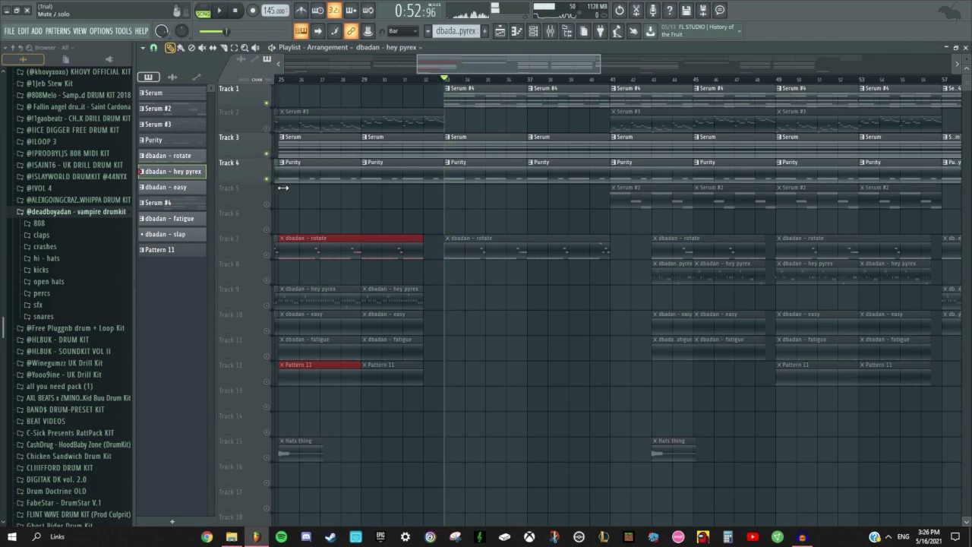
key(space)
key(space)
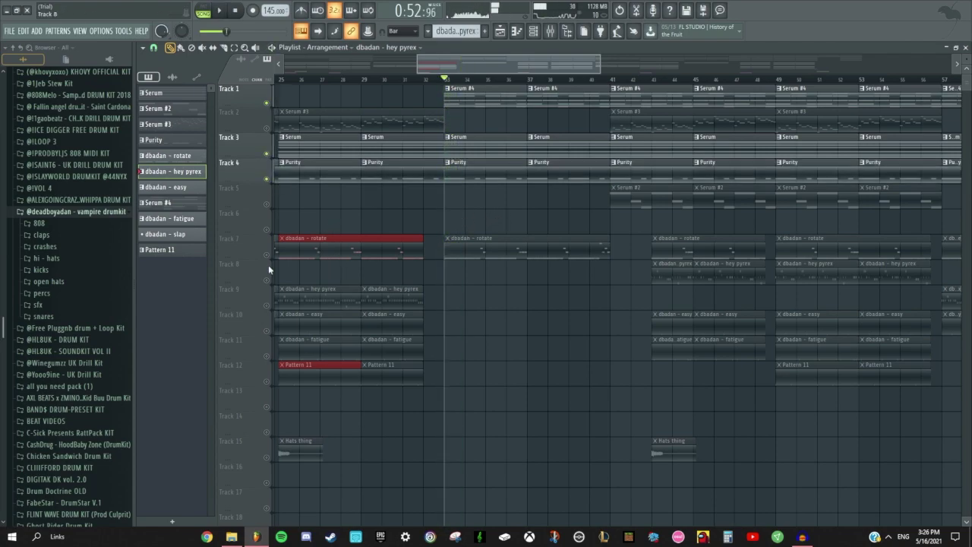
Unmute Track 7 (dbadan - rotate) and play the layered section from bar 33 to about bar 41.
click(267, 255)
scroll(478, 297, down, 4)
scroll(565, 323, up, 1)
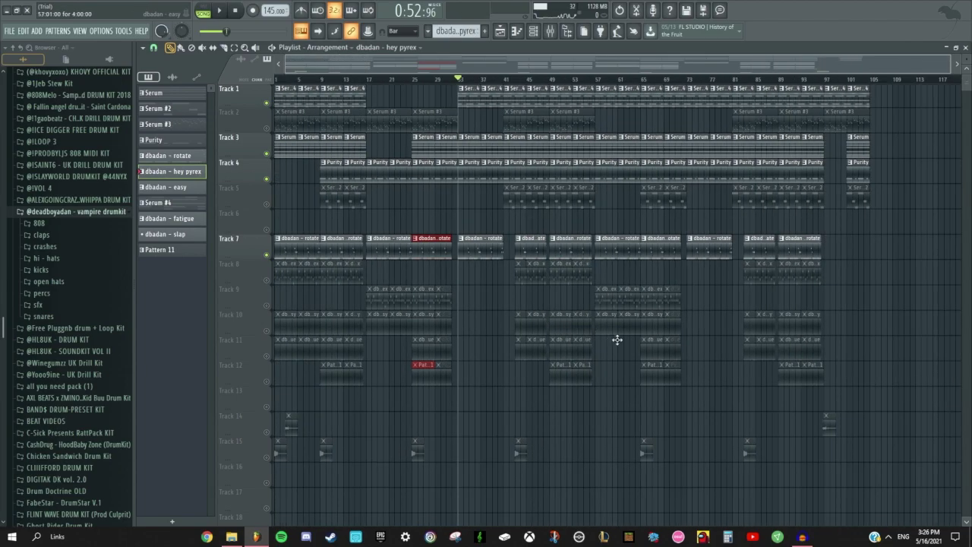
scroll(612, 339, up, 1)
key(space)
scroll(432, 342, down, 2)
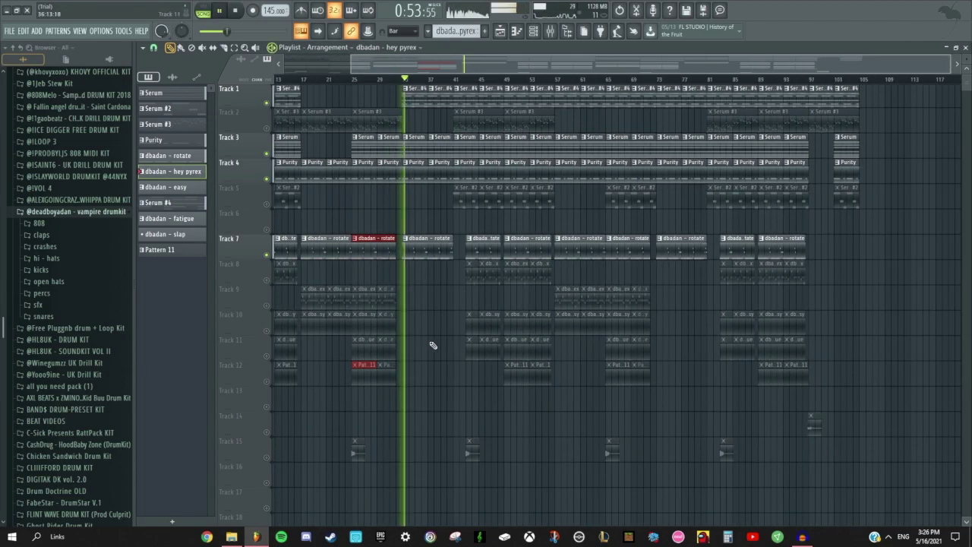
scroll(470, 310, up, 1)
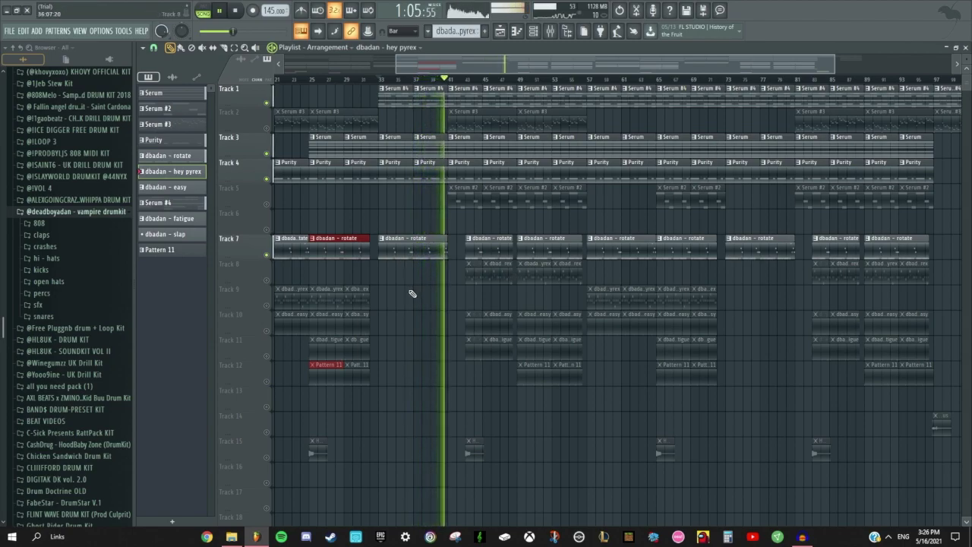
key(space)
Restore all muted tracks and move the playback position to bar 41.
right_click(267, 256)
right_click(266, 255)
scroll(517, 352, down, 1)
scroll(555, 232, up, 3)
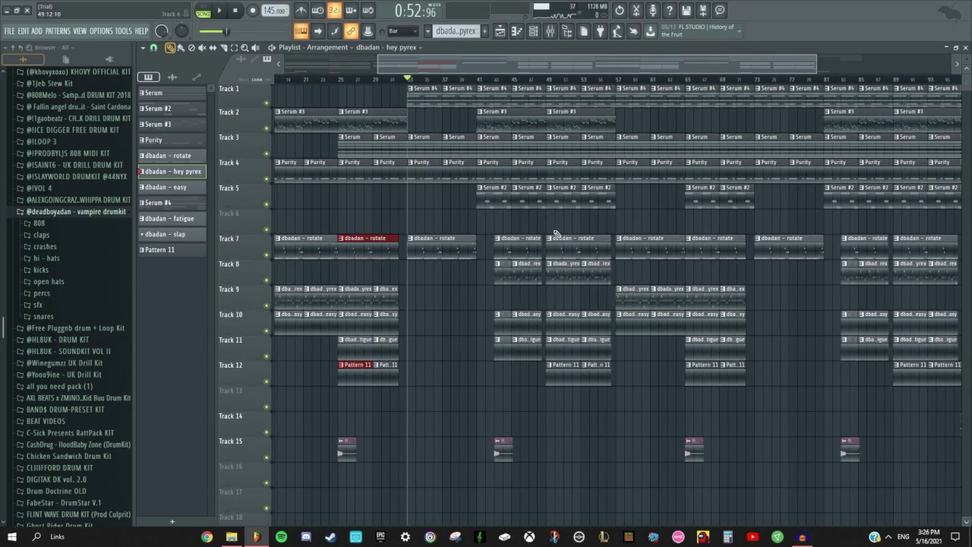
click(399, 79)
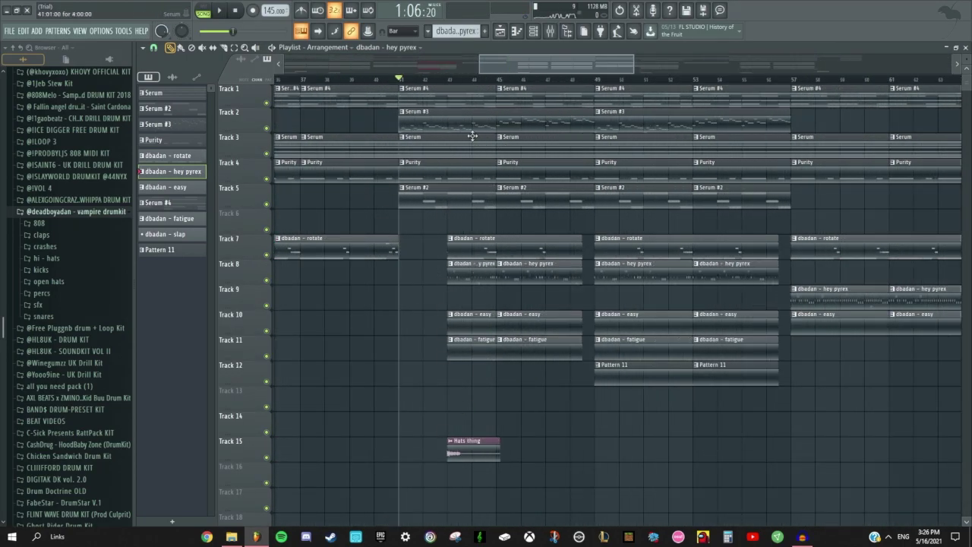
Play the full mix from bar 41 and mute Track 15 (Hats thing).
key(space)
key(space)
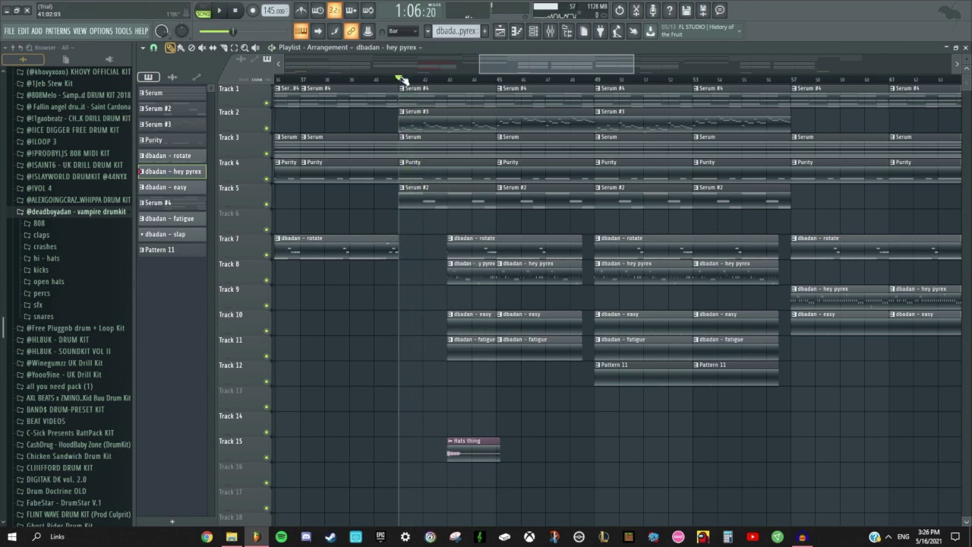
key(space)
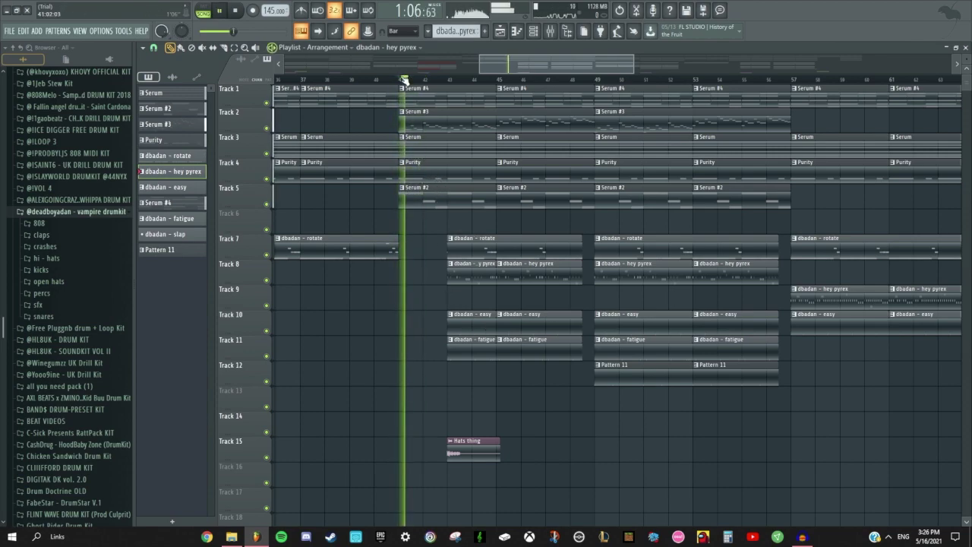
click(267, 458)
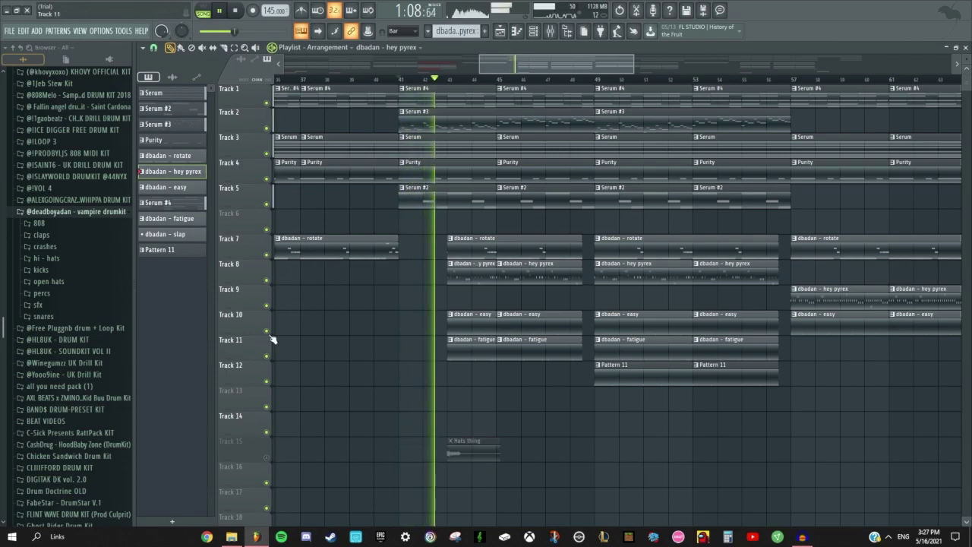
Examine the clips layered between bars 41 and 57 on the playlist while the full mix plays through that section.
scroll(614, 369, down, 3)
scroll(697, 361, up, 3)
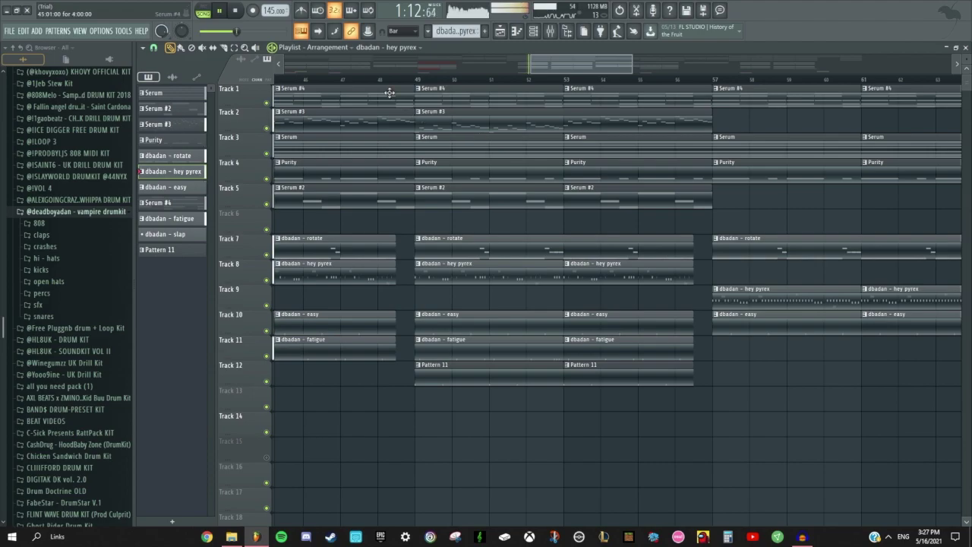
scroll(434, 299, down, 4)
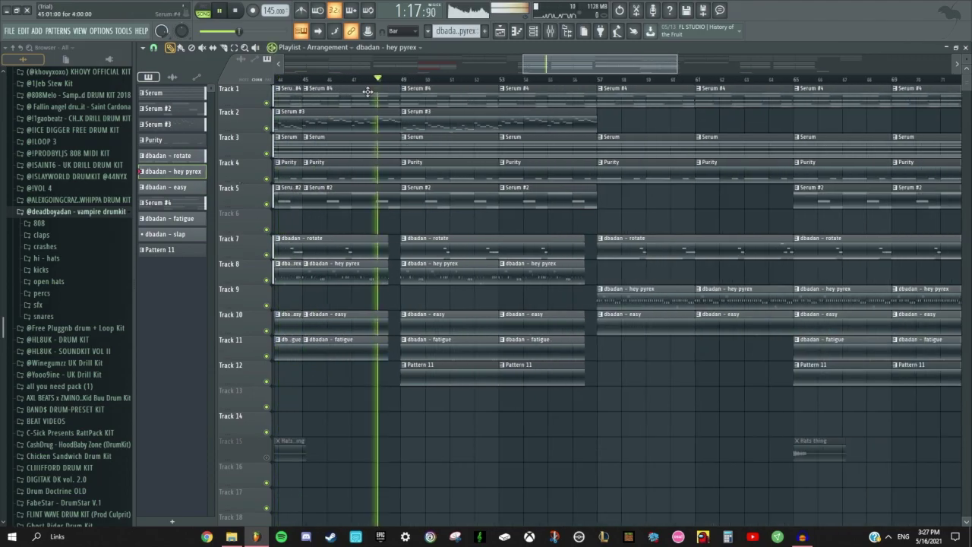
scroll(463, 273, down, 2)
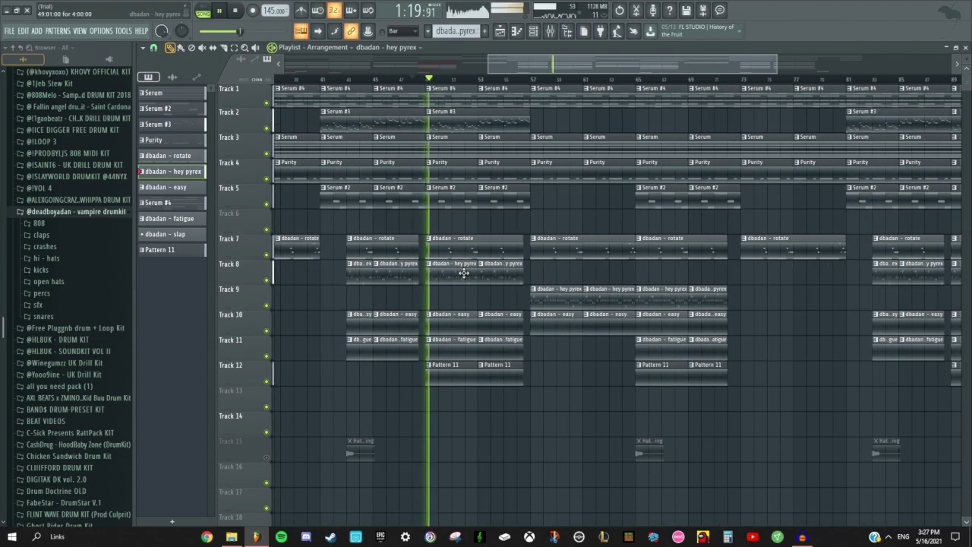
scroll(470, 403, up, 1)
scroll(531, 375, up, 1)
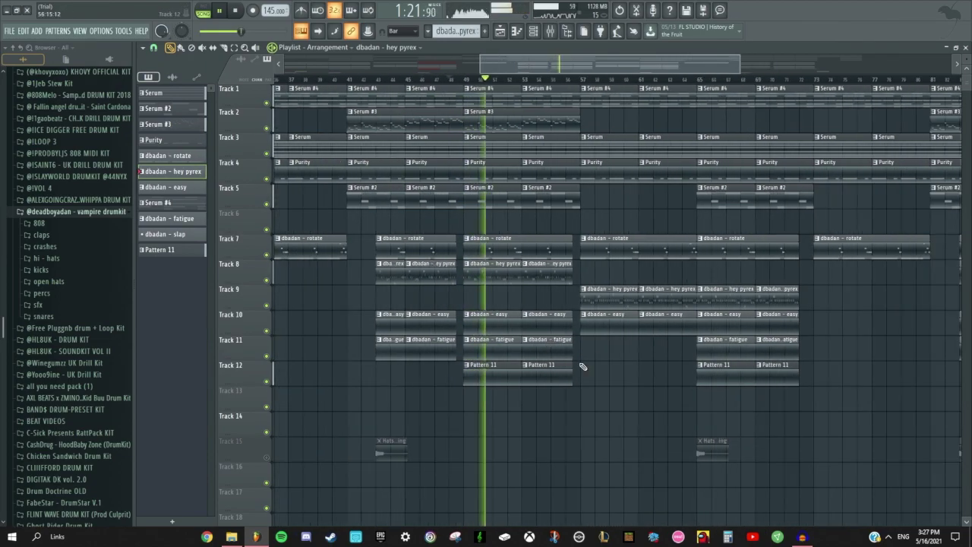
scroll(532, 266, down, 3)
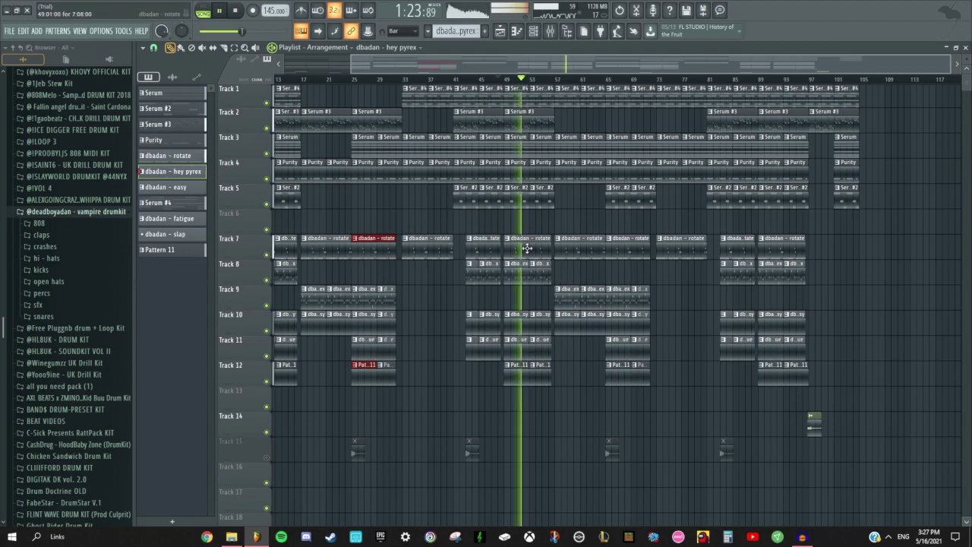
scroll(562, 87, up, 3)
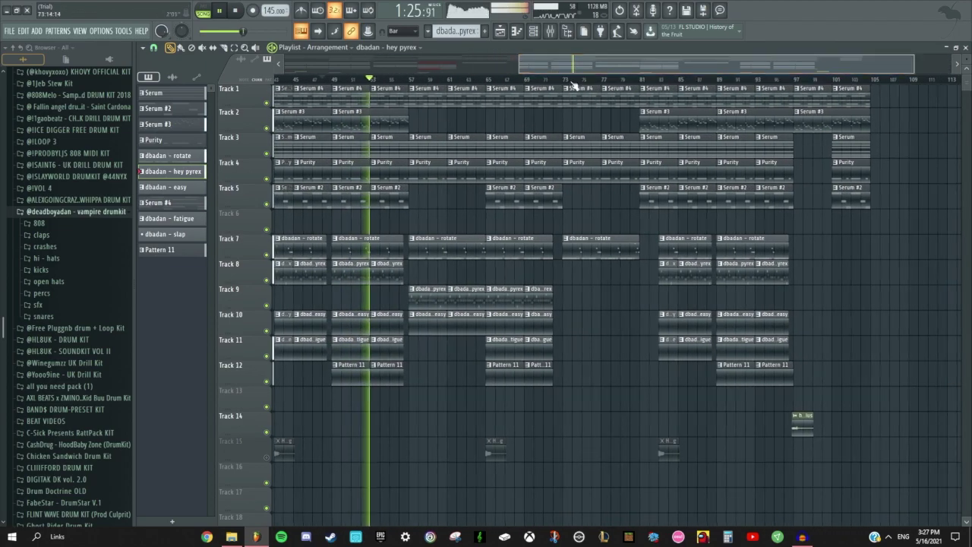
scroll(410, 282, down, 3)
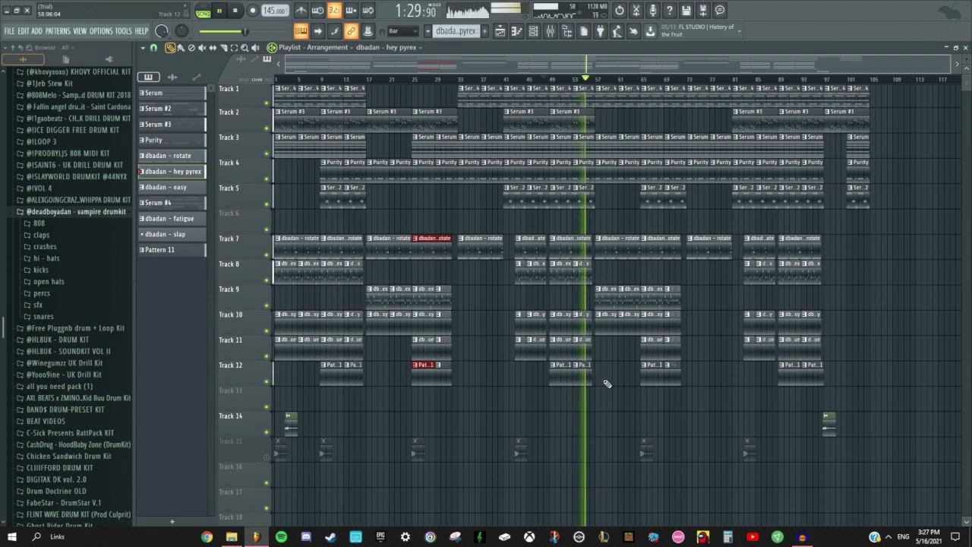
scroll(607, 383, up, 3)
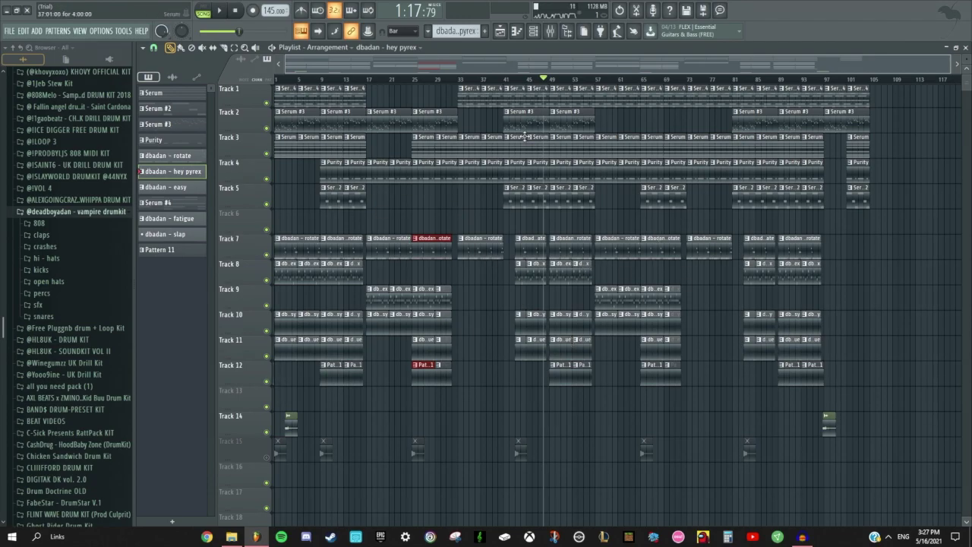
Solo Track 1 (Serum #4) and play it briefly from bar 57.
scroll(768, 323, up, 2)
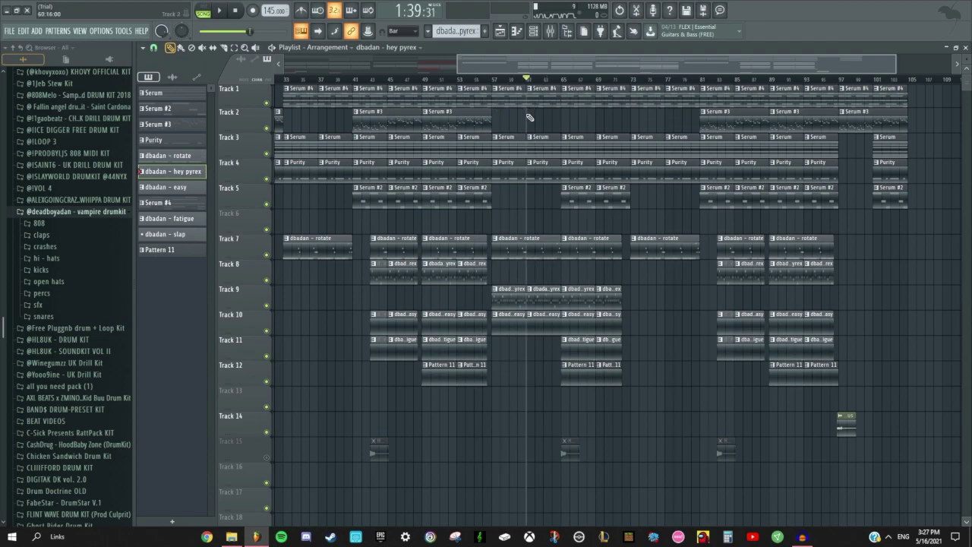
scroll(398, 125, down, 2)
scroll(644, 129, up, 1)
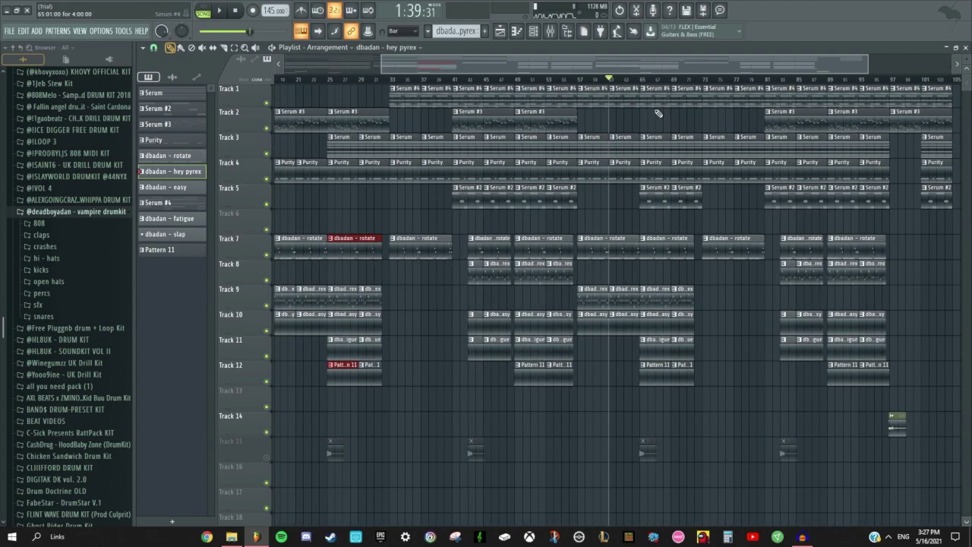
scroll(598, 95, up, 2)
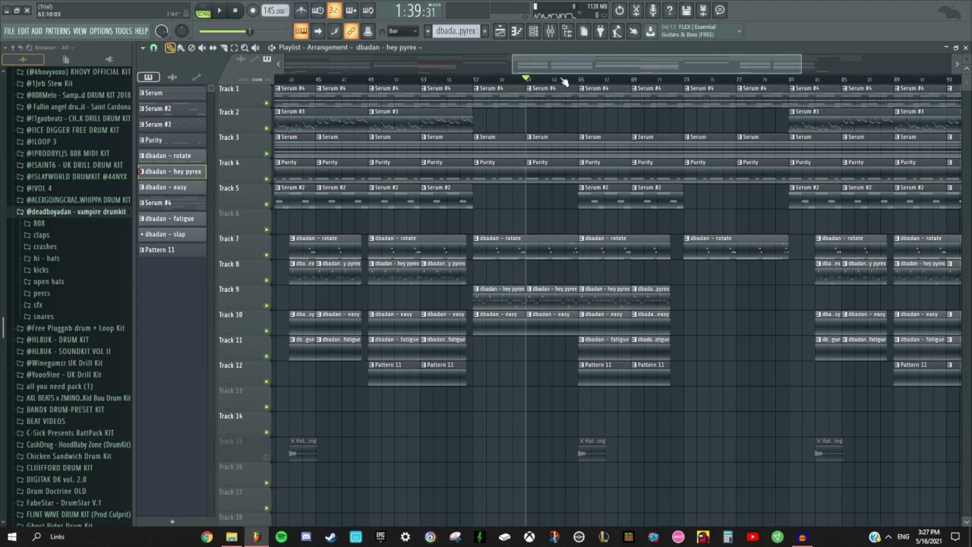
right_click(267, 103)
key(space)
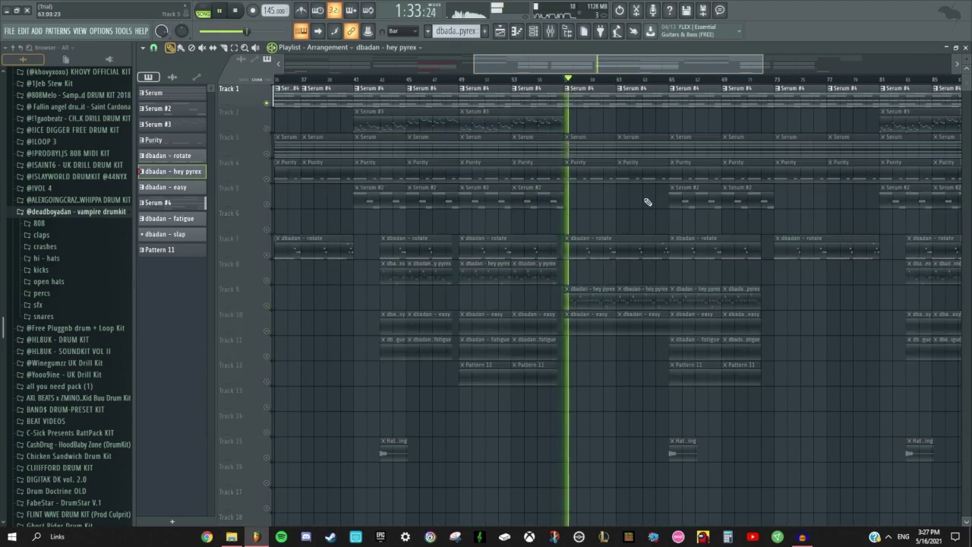
key(space)
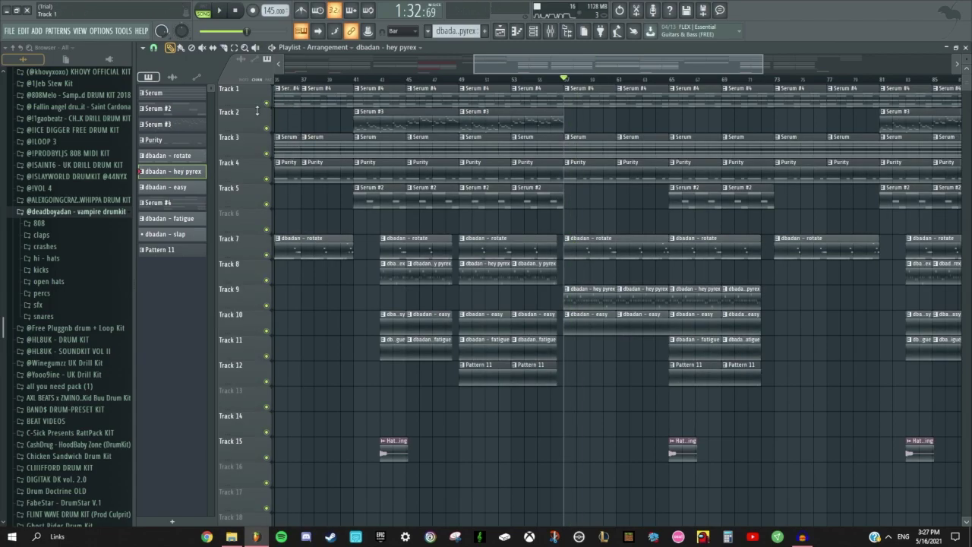
Solo Track 1 and add Track 3 (Serum) and Track 4 (Purity), playing the three layers from bar 57.
right_click(266, 103)
click(267, 153)
click(266, 179)
scroll(636, 113, up, 2)
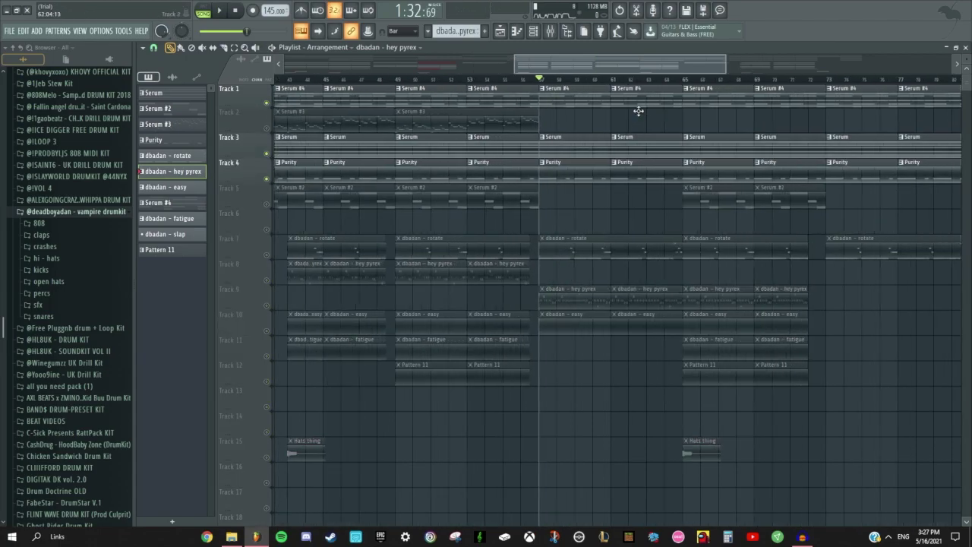
key(space)
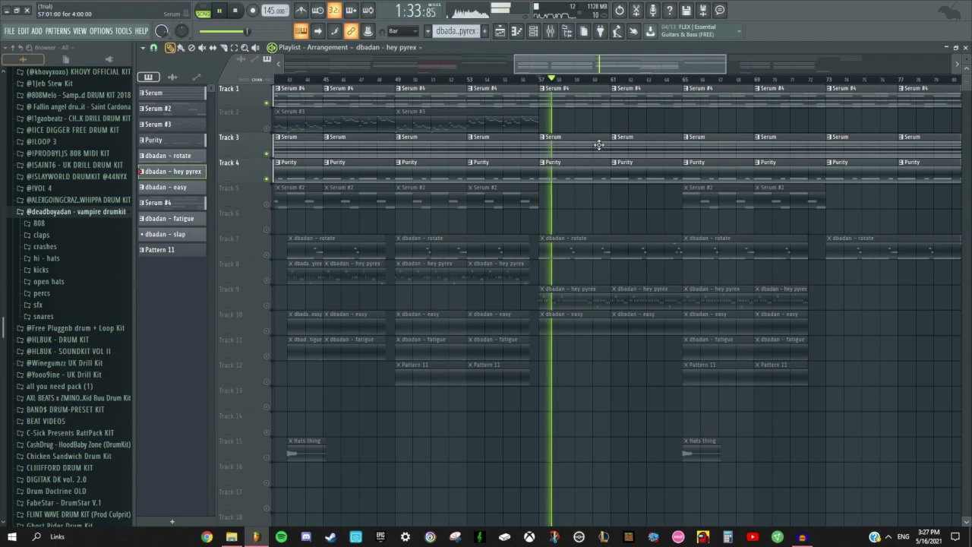
scroll(722, 282, down, 2)
scroll(733, 251, up, 1)
scroll(701, 250, down, 2)
Stop playback and restore all muted playlist tracks.
key(space)
right_click(268, 179)
right_click(268, 179)
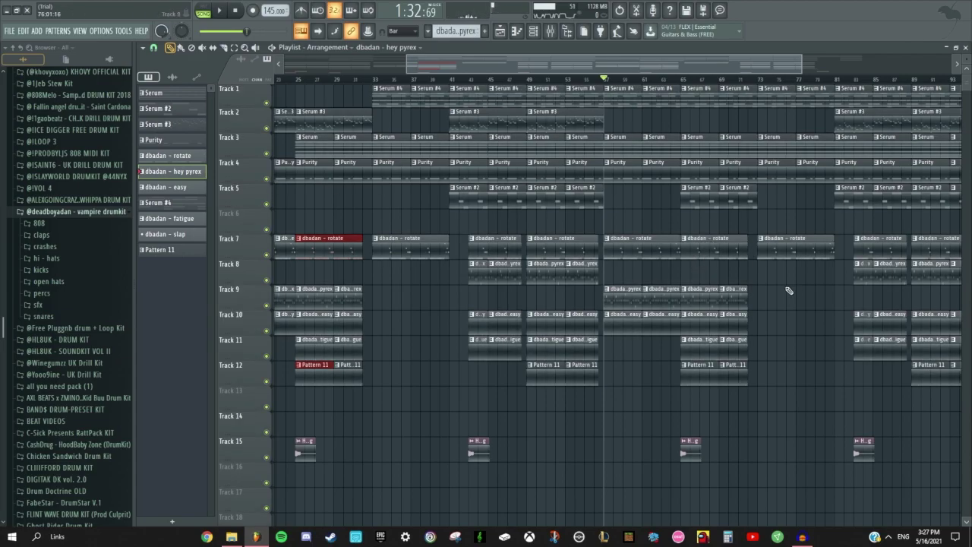
Play the full mix from bar 57 and jump ahead to about bar 65 to hear the added layers.
scroll(788, 291, up, 2)
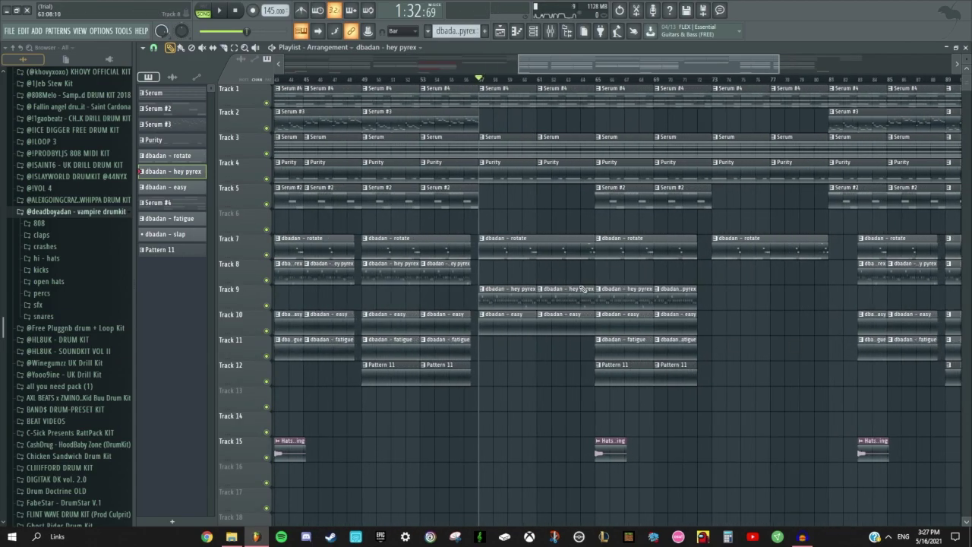
scroll(583, 289, up, 2)
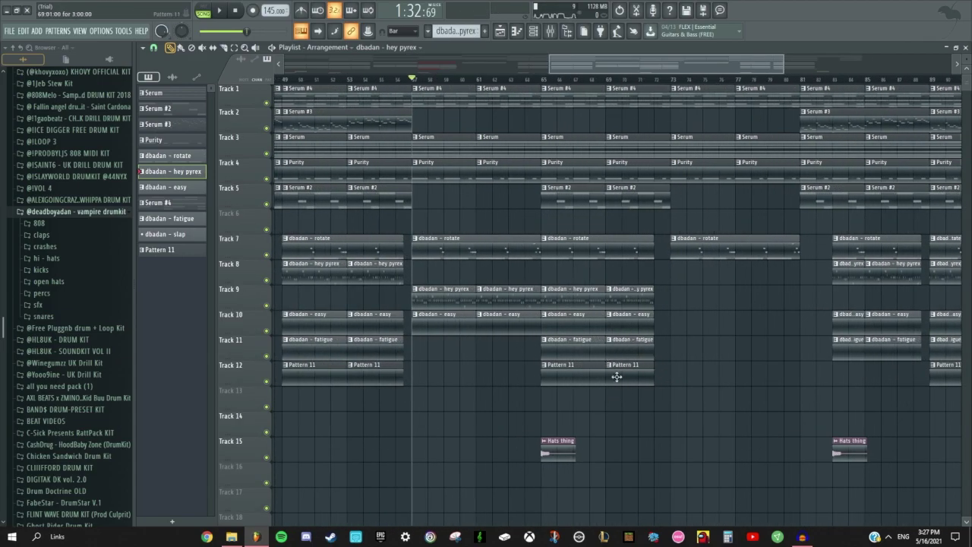
key(space)
click(533, 79)
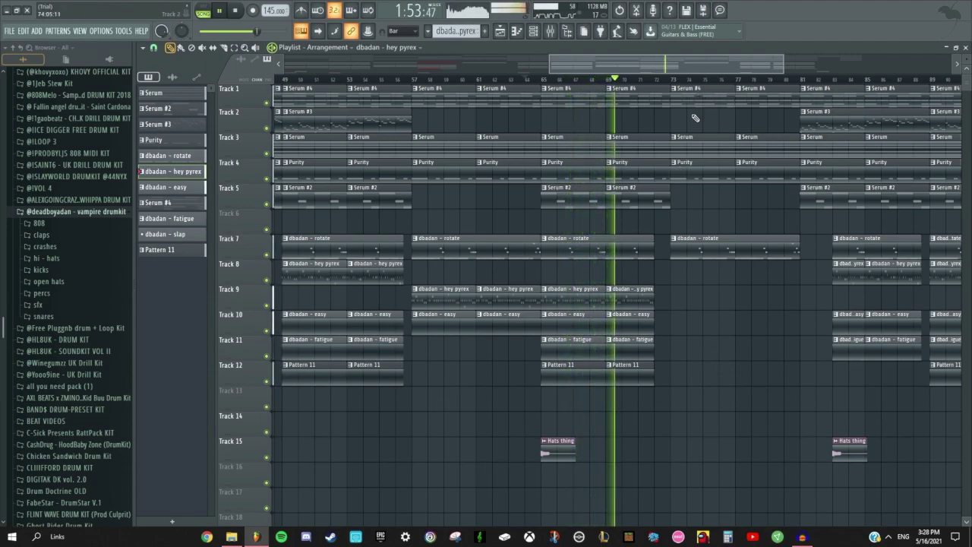
key(space)
Play the full mix briefly from bar 73, where the drums thin out to the dbadan - rotate clip.
scroll(710, 209, right, 4)
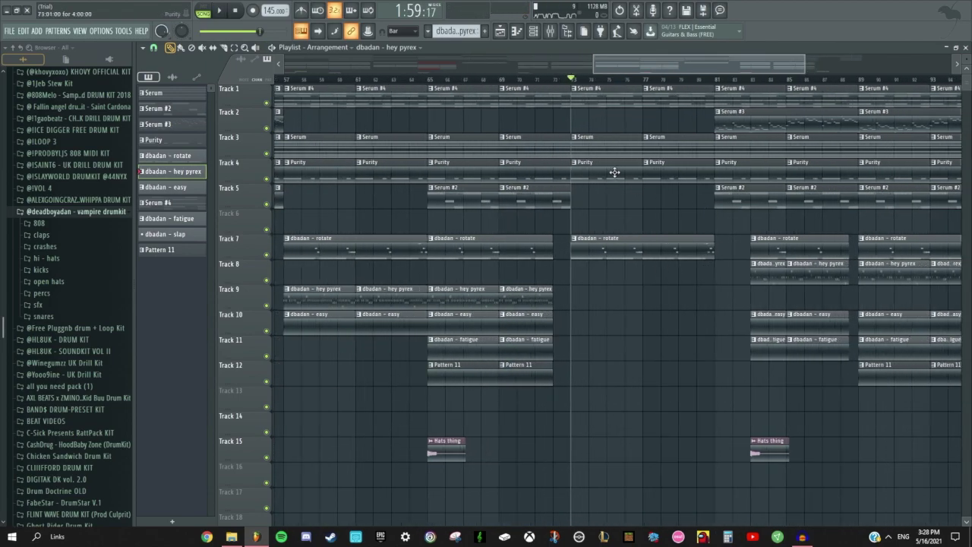
key(space)
scroll(736, 266, down, 3)
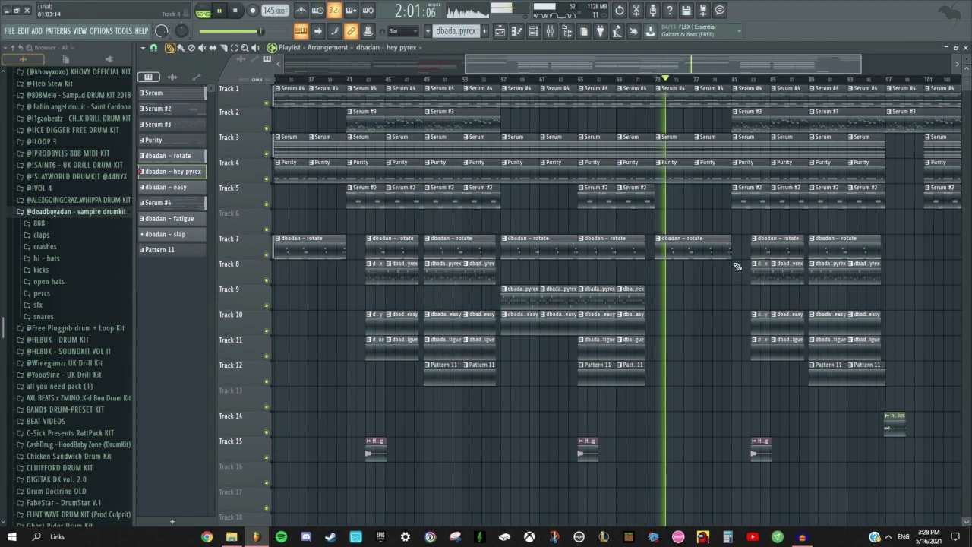
key(space)
Review the bar 81 to 97 section and move the playback position to bar 97.
click(676, 84)
scroll(675, 86, down, 4)
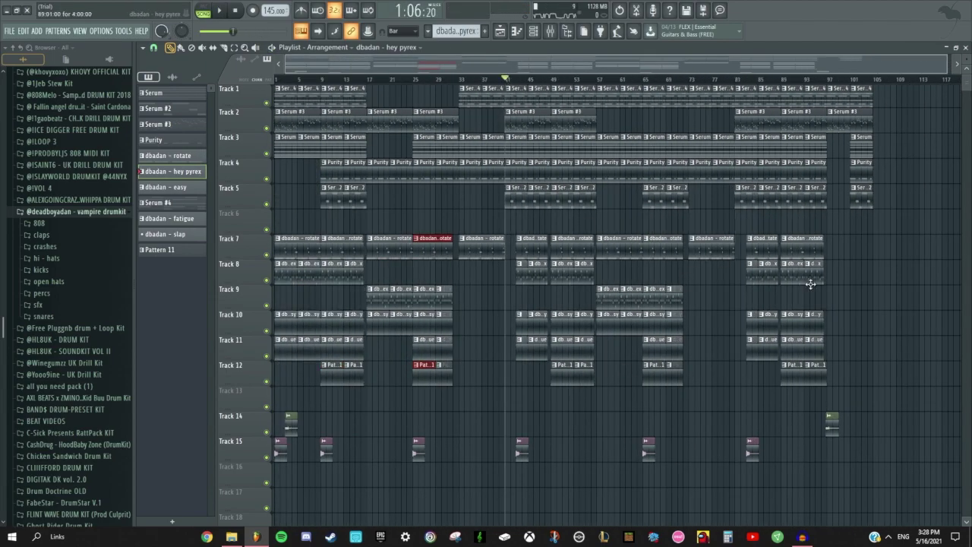
scroll(787, 276, up, 2)
scroll(809, 99, down, 2)
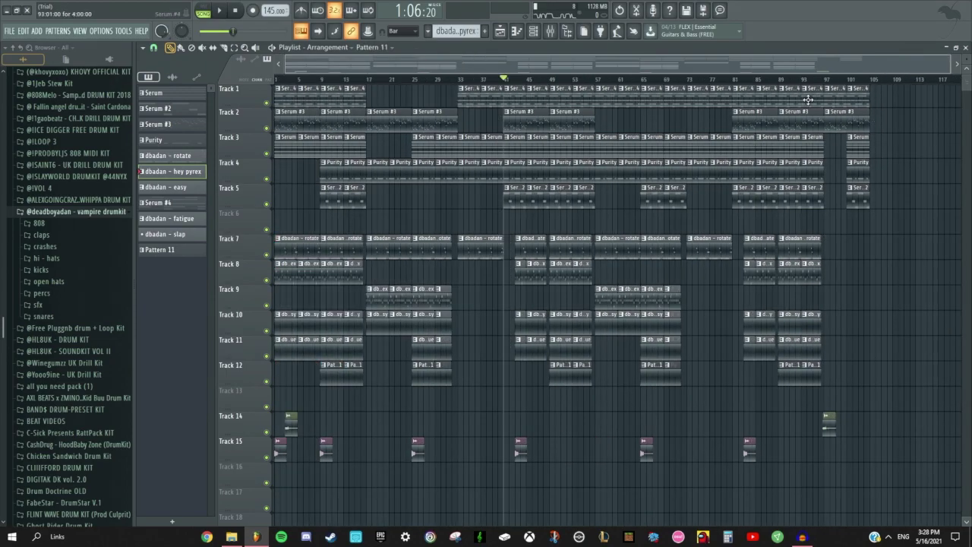
click(827, 83)
scroll(828, 85, up, 4)
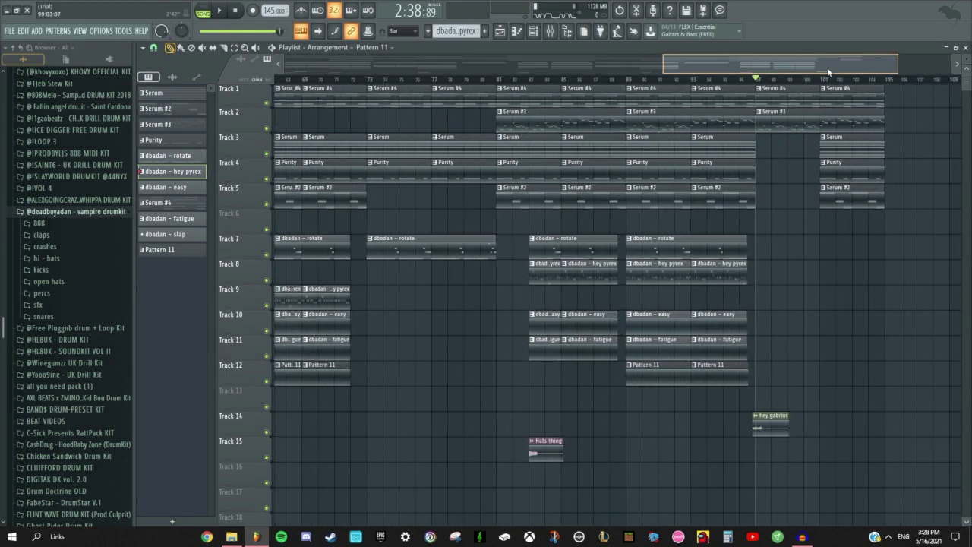
scroll(679, 170, up, 1)
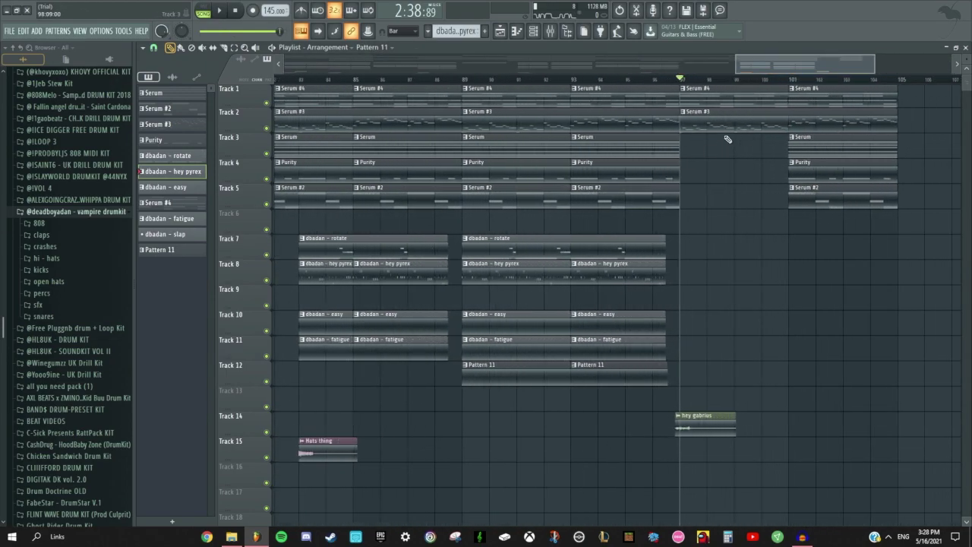
Solo Track 2 (Serum #3), unmute Track 1 (Serum #4), and play both from bar 97.
right_click(267, 127)
click(267, 104)
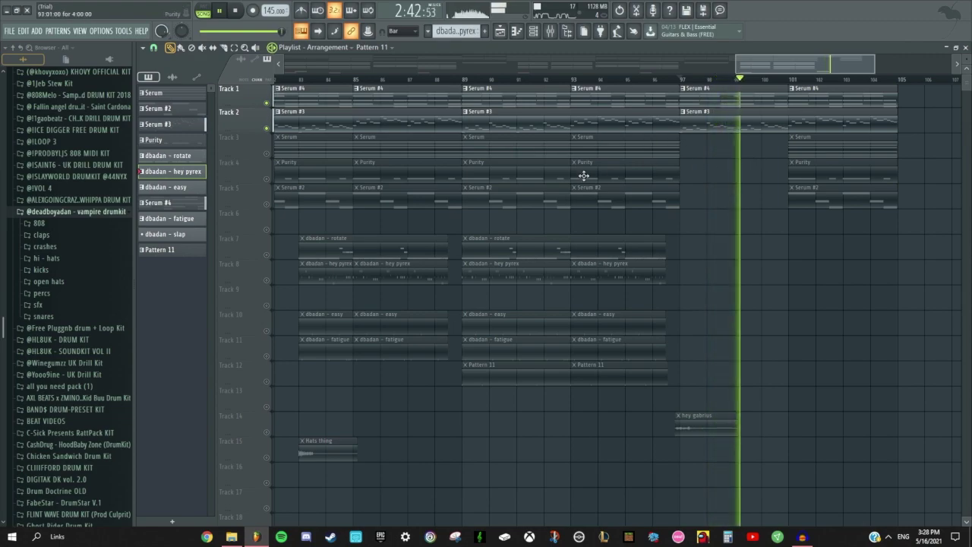
key(space)
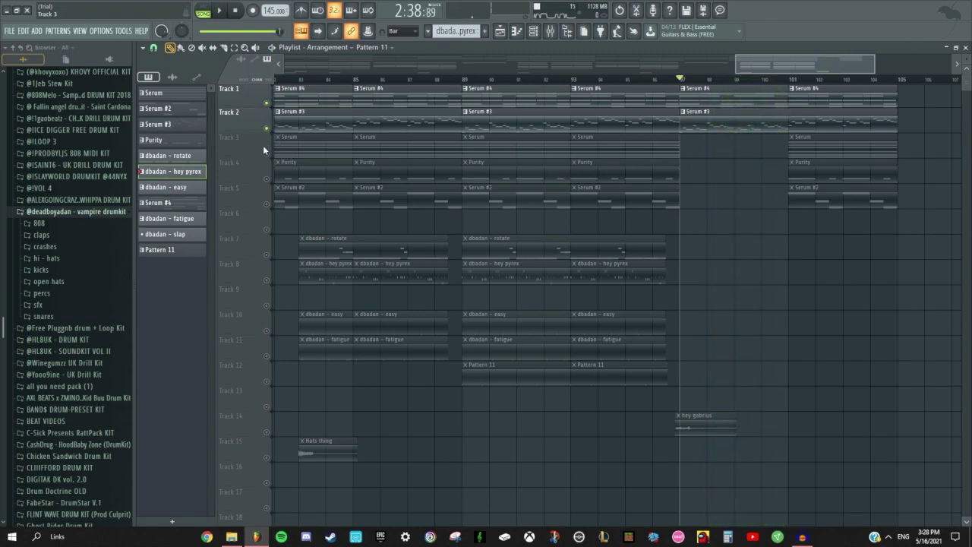
Unmute Track 3 (Serum), Track 4 (Purity) and Track 5 (Serum #2), and play the layers from bar 101 to the end.
click(266, 153)
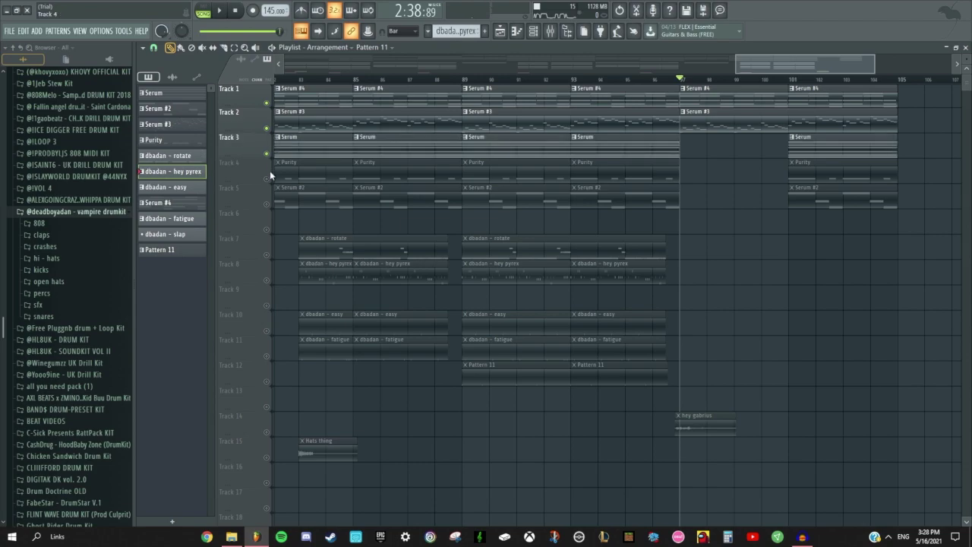
click(266, 179)
click(267, 203)
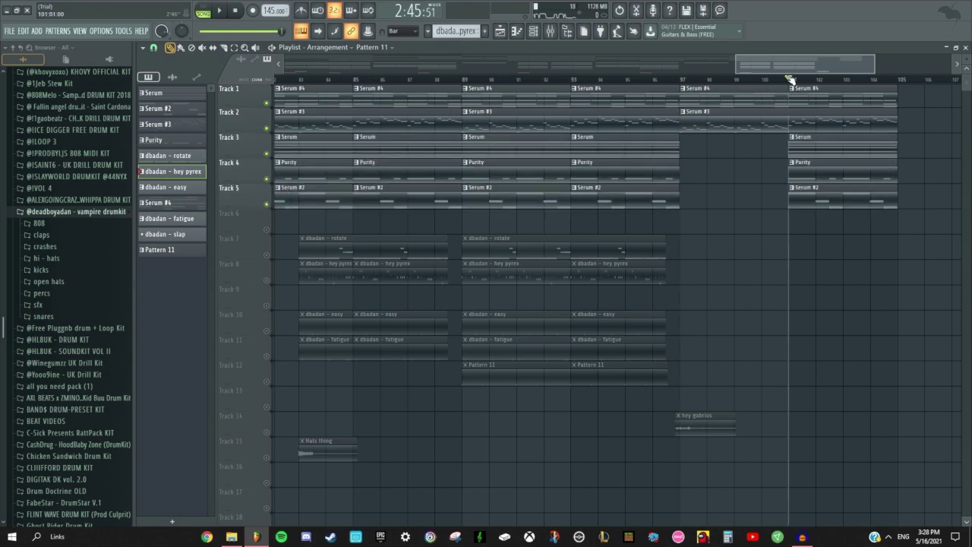
key(space)
scroll(747, 304, down, 4)
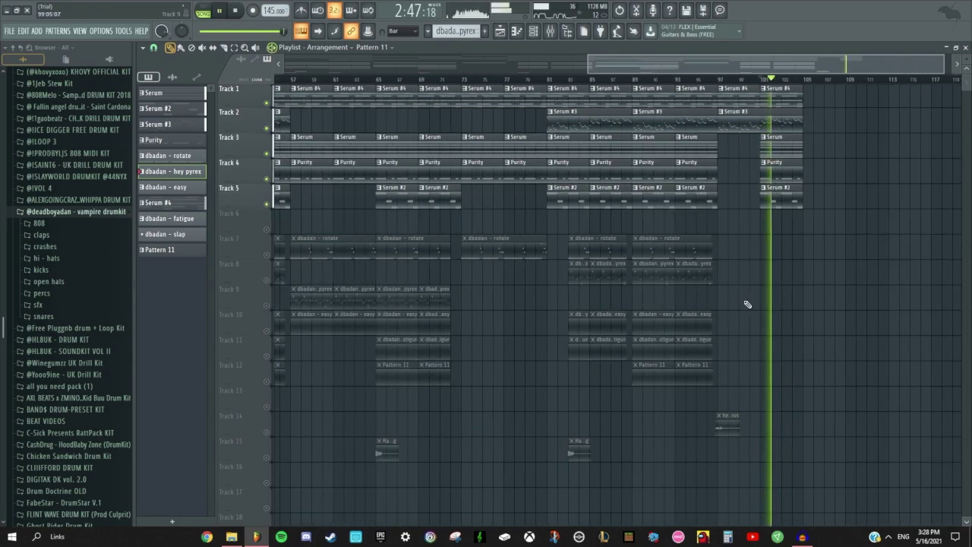
scroll(747, 304, down, 2)
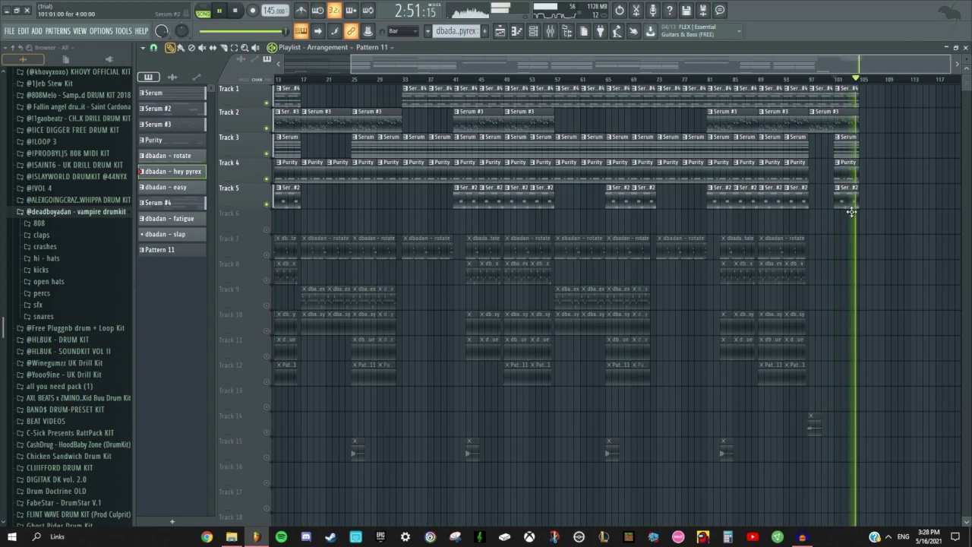
key(space)
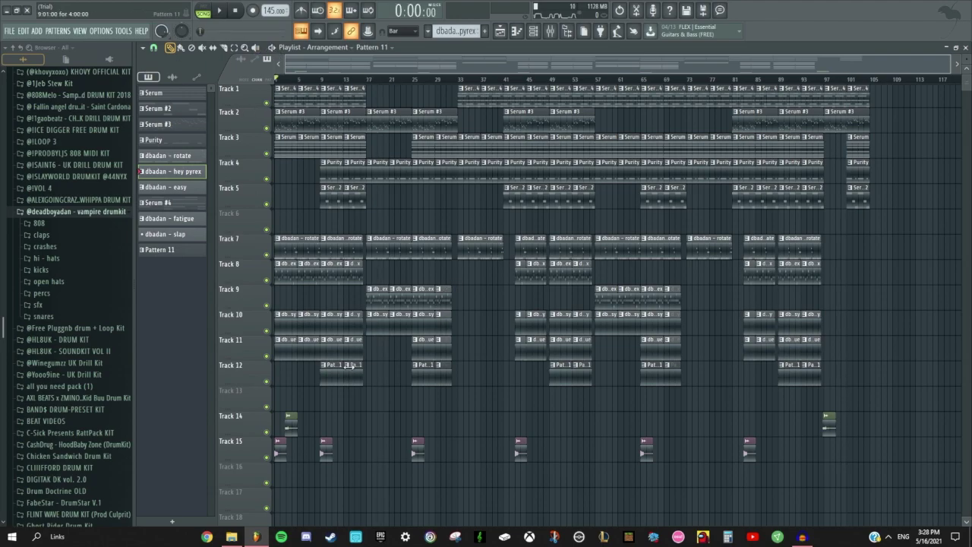
Select the two dbadan - rotate clips on Track 7 between bars 57 and 73.
scroll(632, 347, up, 3)
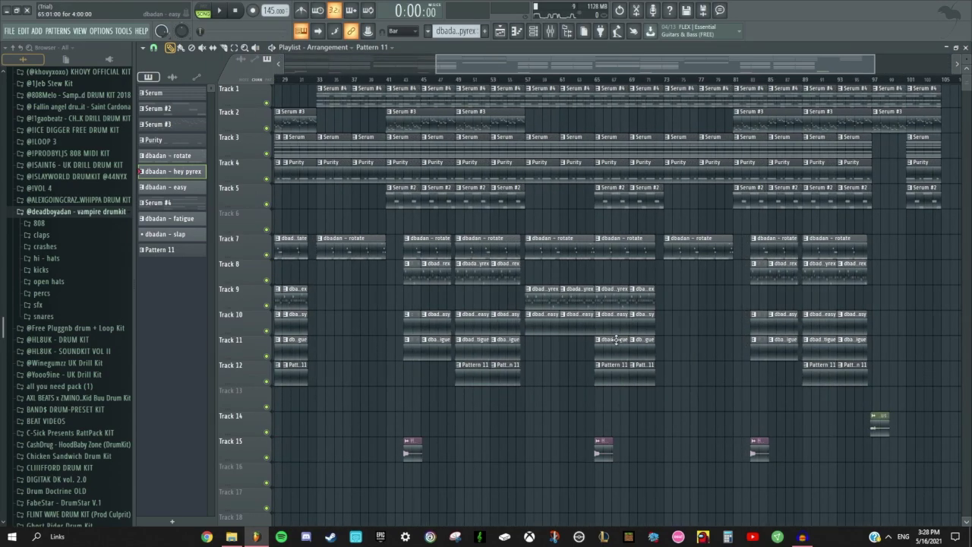
scroll(707, 323, down, 3)
drag(678, 250, 607, 244)
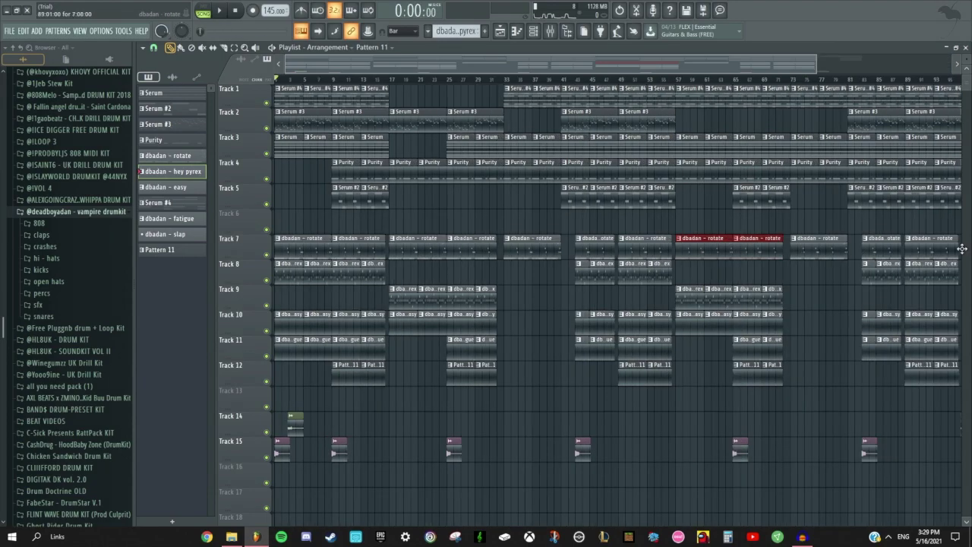
scroll(281, 70, up, 4)
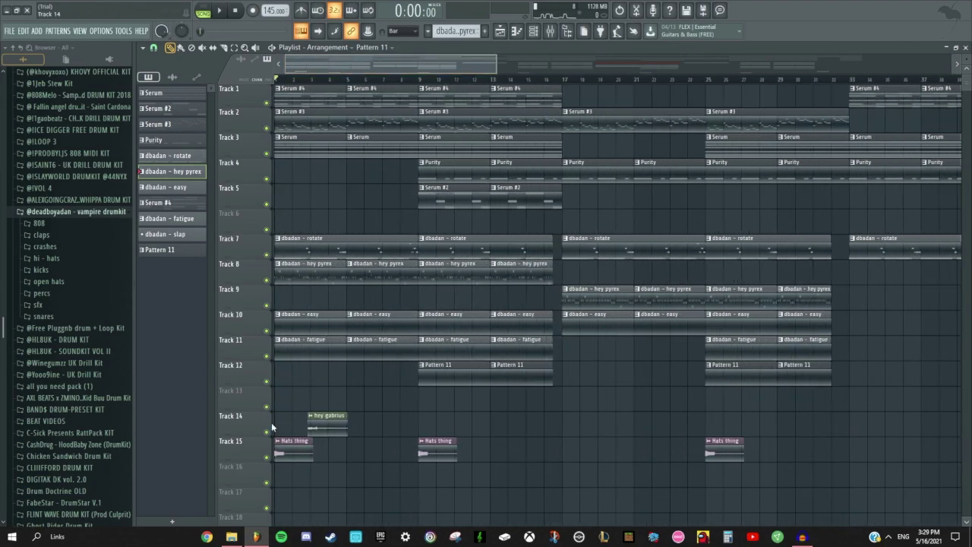
Solo Track 14, play its hey gabrius clip from near the start of the song, and restore all tracks.
right_click(268, 431)
scroll(293, 350, up, 4)
click(301, 79)
key(space)
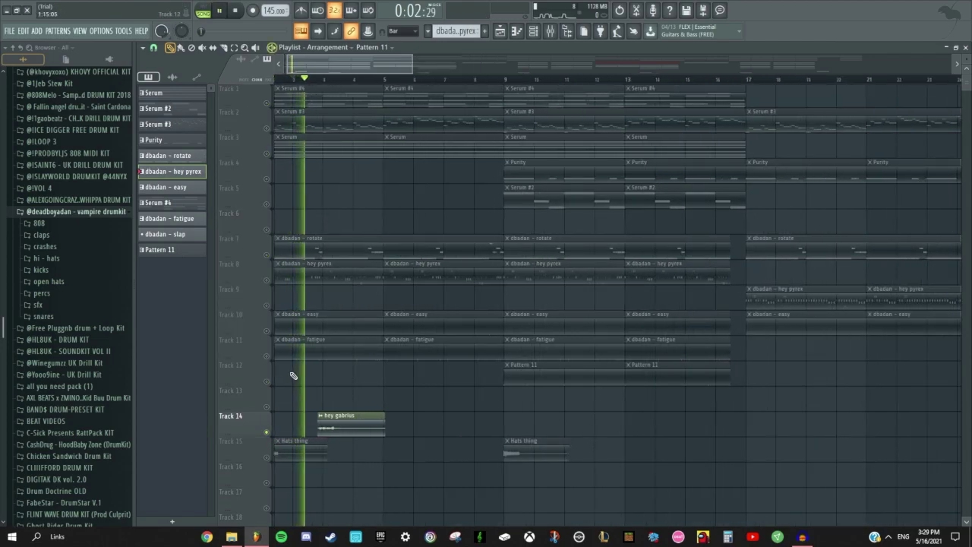
scroll(304, 440, down, 3)
key(space)
right_click(271, 434)
right_click(267, 432)
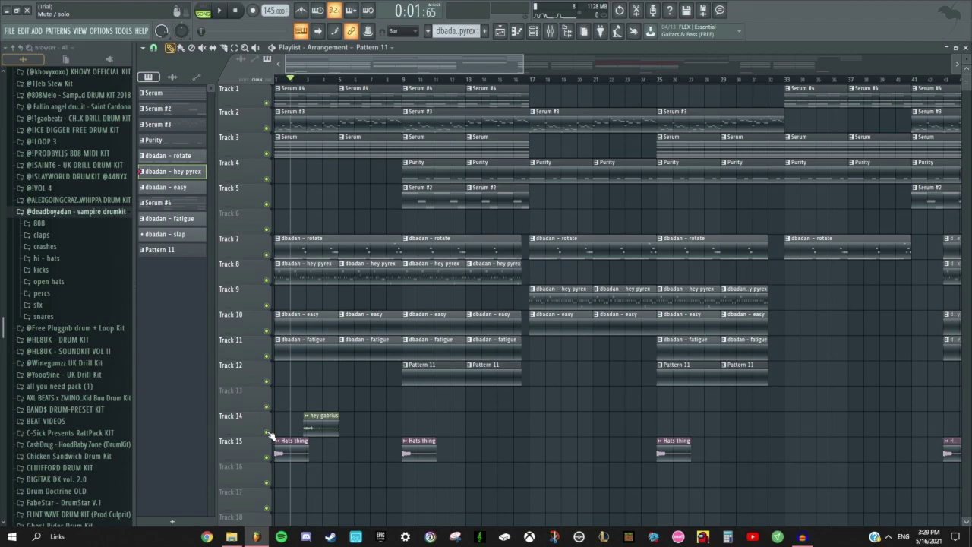
Inspect the sample settings of the Hats thing clip at the start of Track 15 and close them.
scroll(354, 373, down, 3)
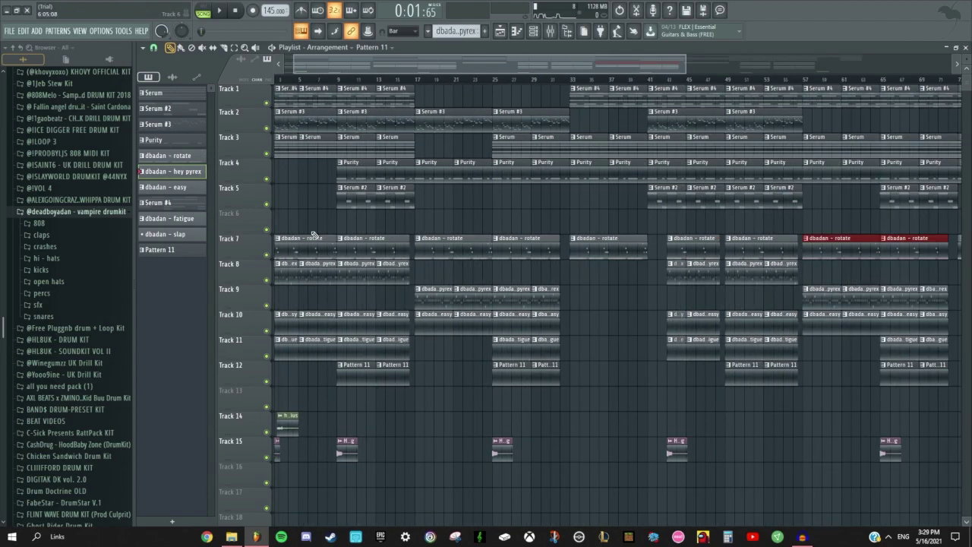
scroll(361, 258, down, 3)
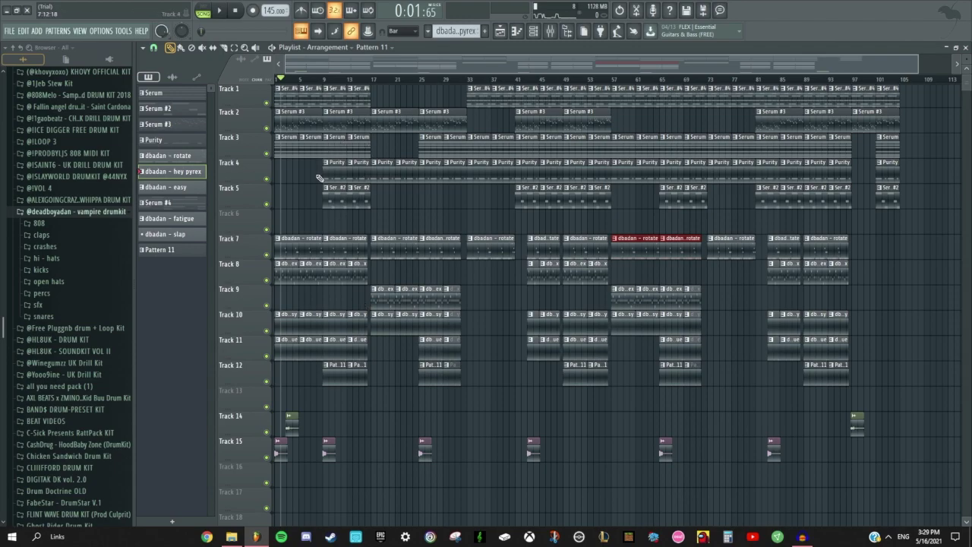
scroll(359, 137, up, 4)
scroll(299, 88, up, 4)
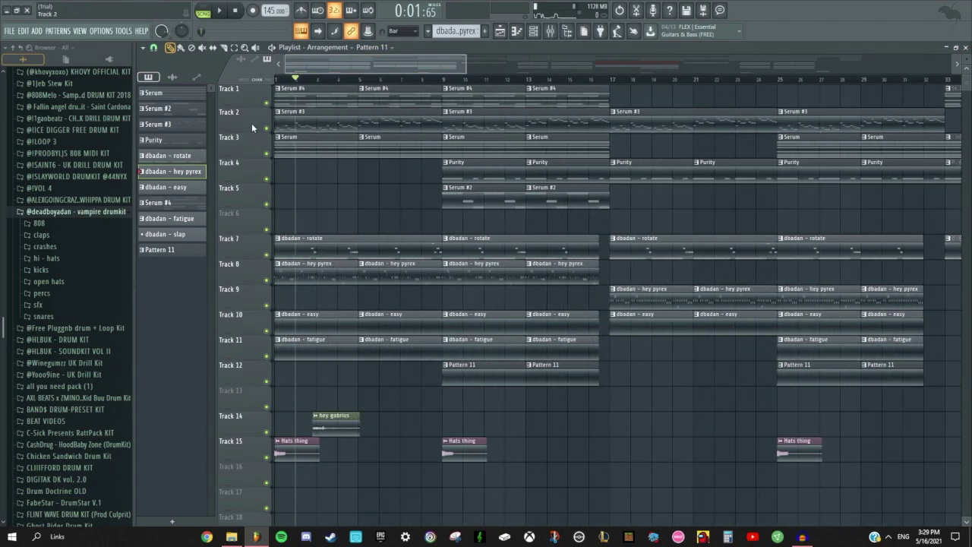
scroll(299, 89, down, 3)
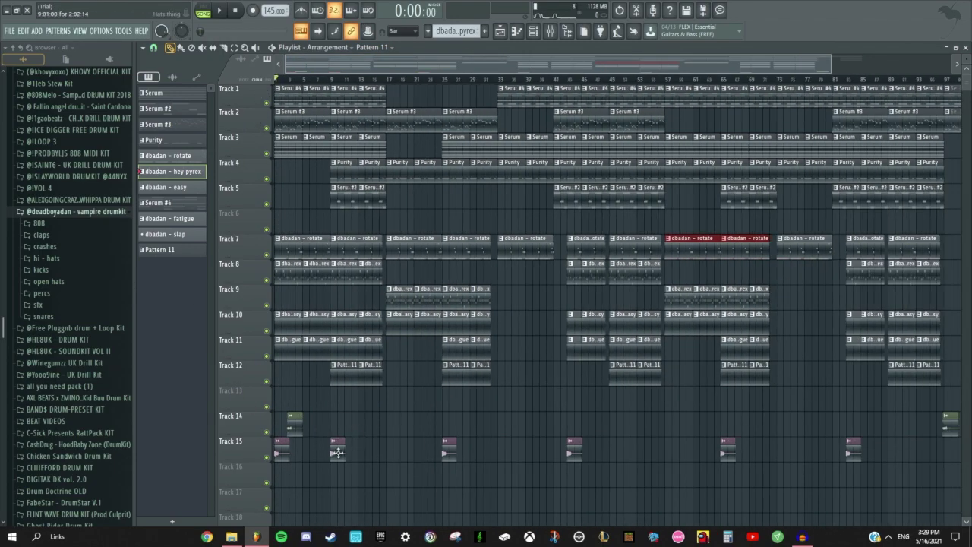
scroll(342, 76, up, 3)
scroll(315, 425, left, 3)
double_click(316, 446)
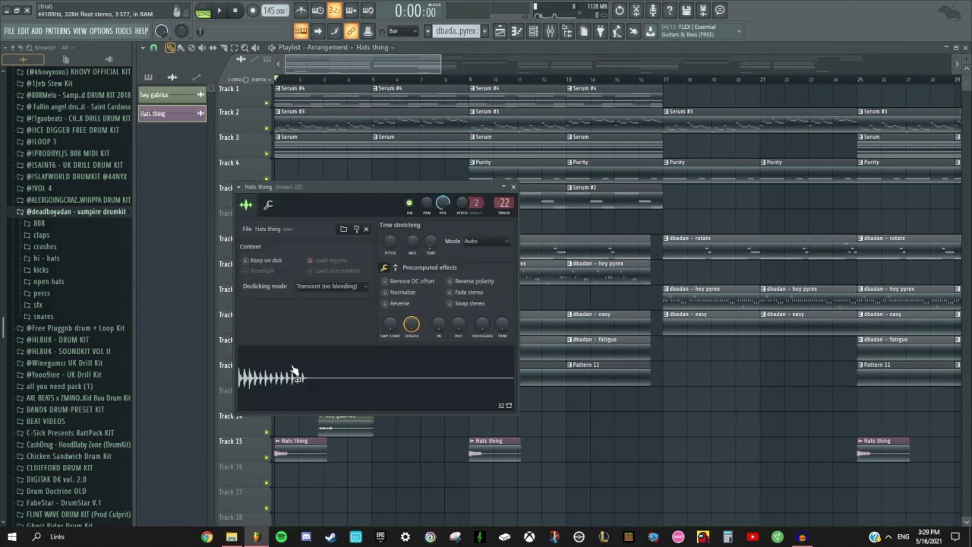
click(513, 186)
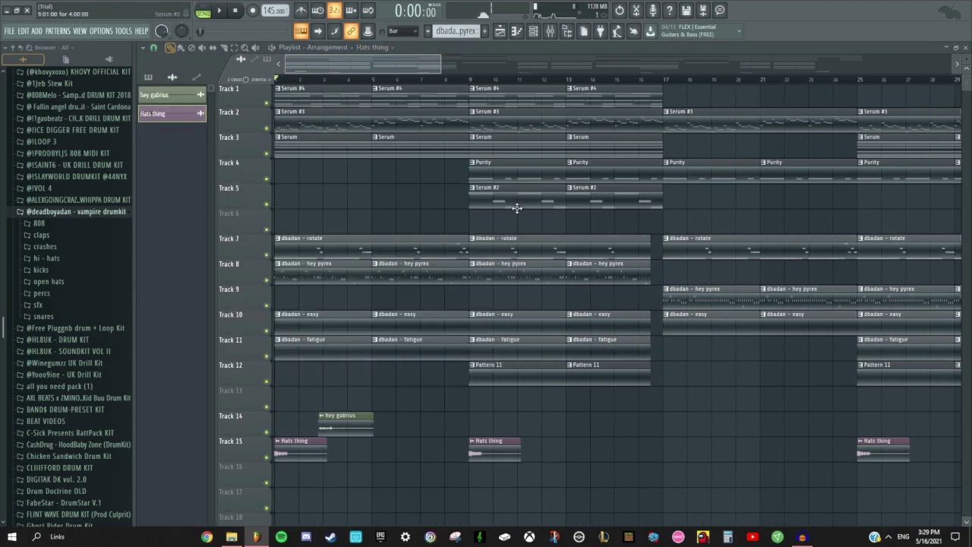
Inspect the Fruity Delay 3 and Fruity Reeverb 2 effects on mixer Insert 22 and return to the playlist.
scroll(577, 56, down, 2)
click(547, 37)
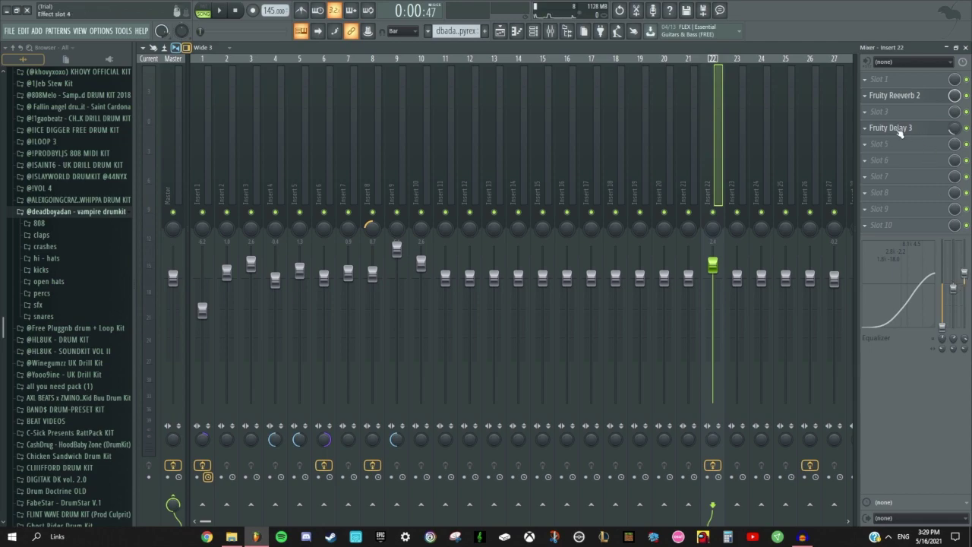
click(896, 128)
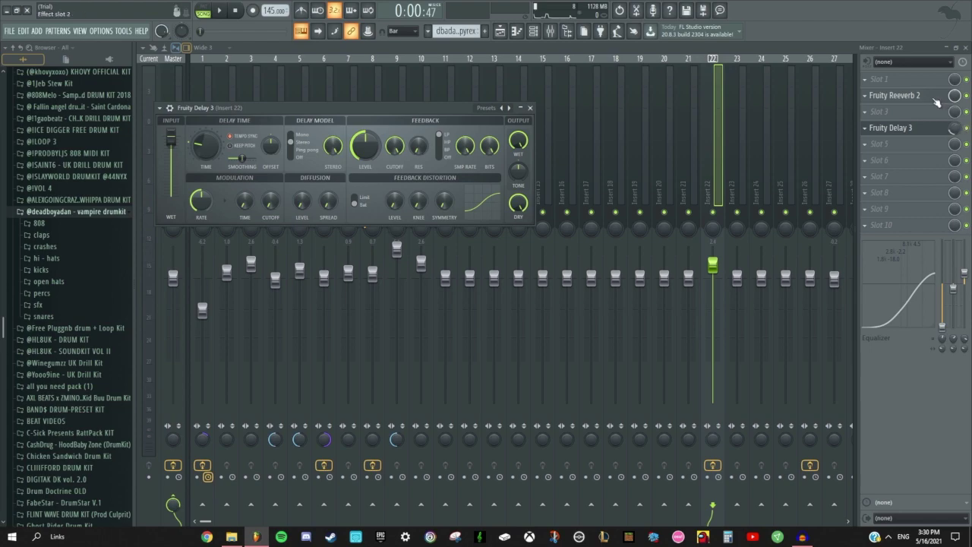
click(927, 100)
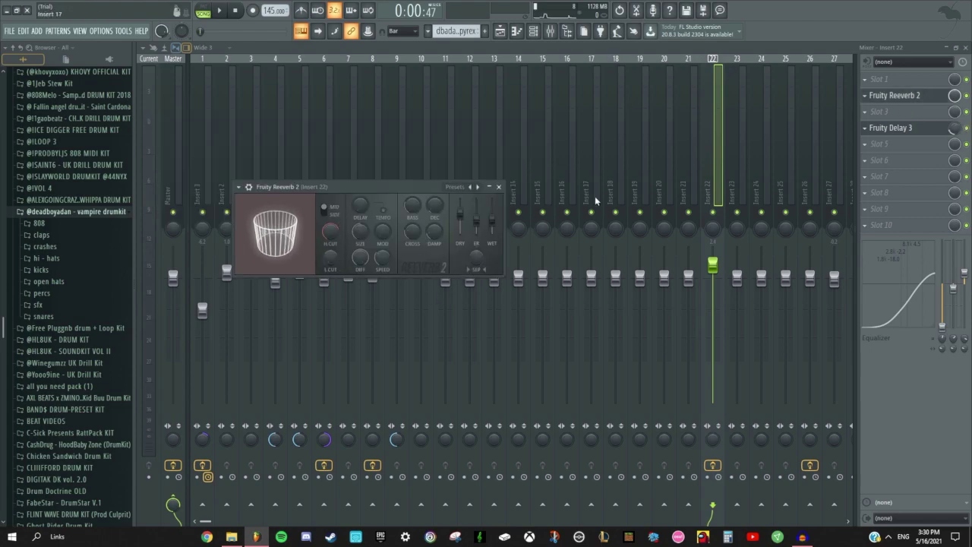
click(965, 47)
Move the playback position to the song's start, solo Track 15, and play its Hats thing clips before stopping.
drag(501, 79, 133, 85)
right_click(266, 458)
key(space)
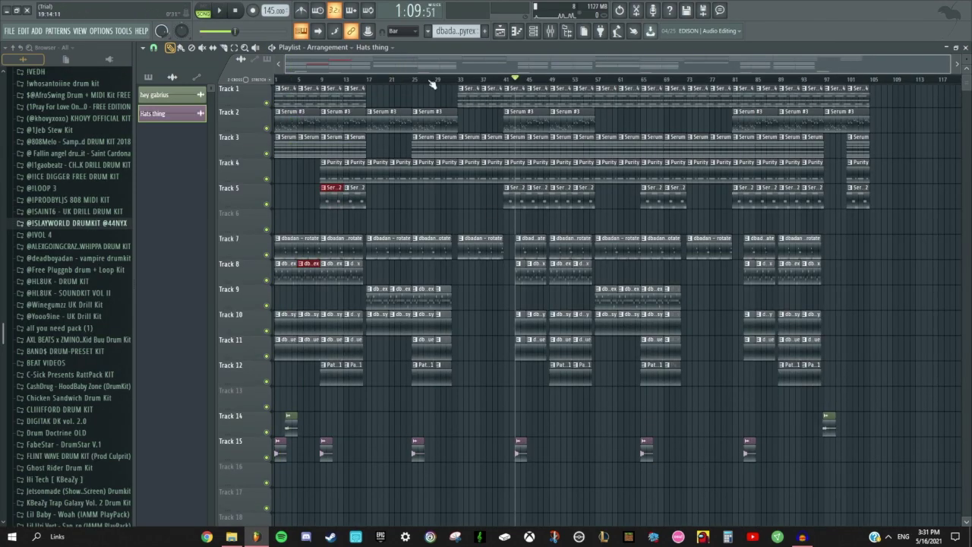
key(space)
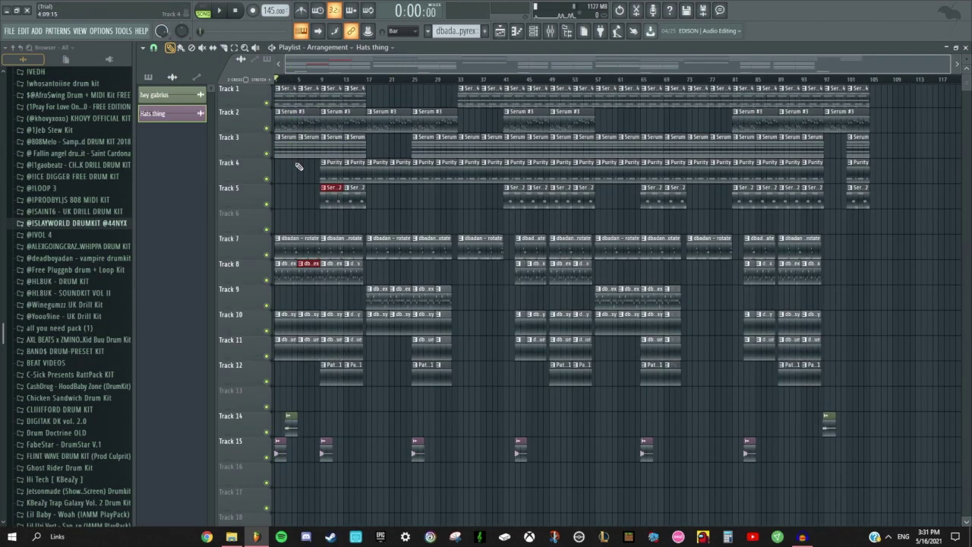